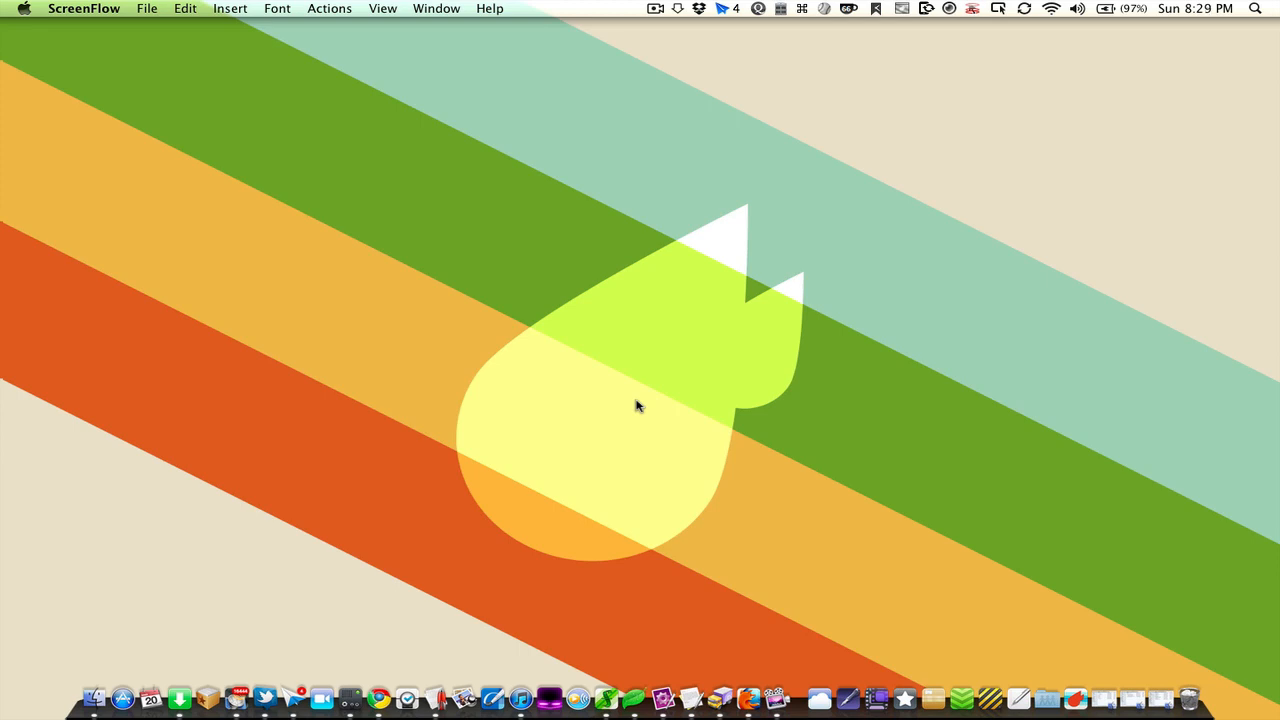
Switch to Finder, open the Lifehacker - SNES on iPad folder and select the Plays SNES on Your iPad project file
click(637, 406)
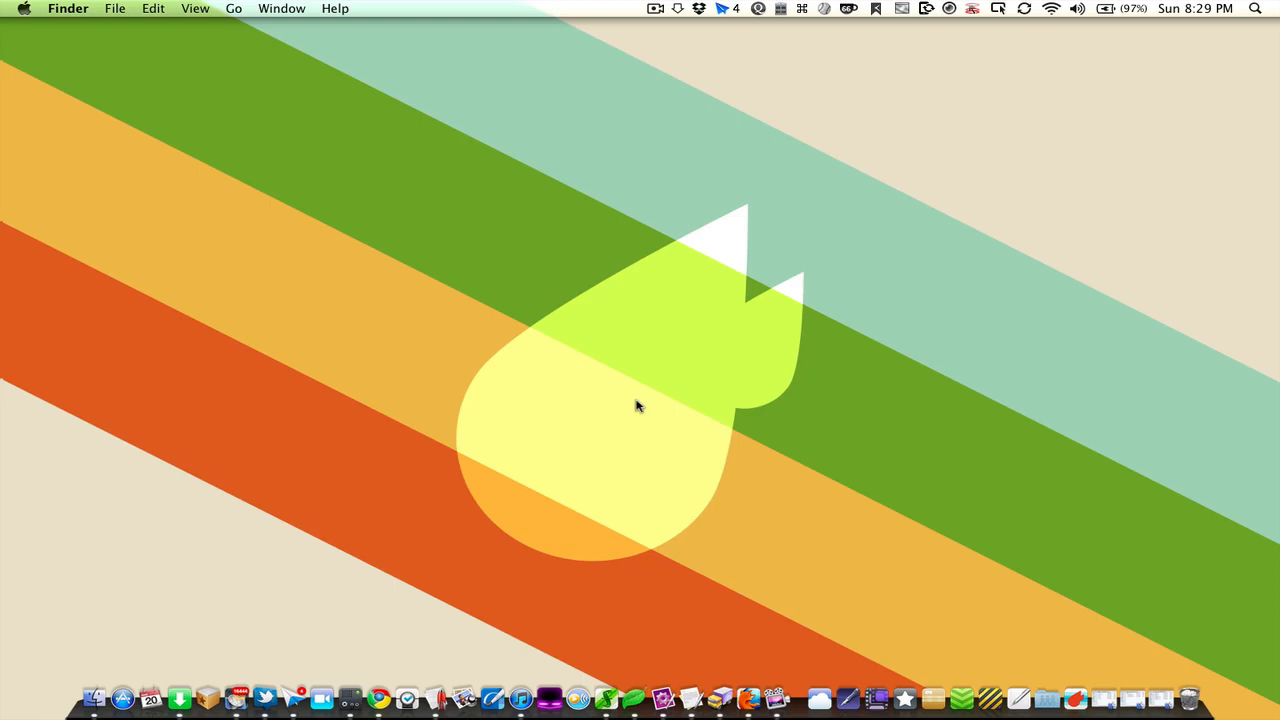
click(1158, 699)
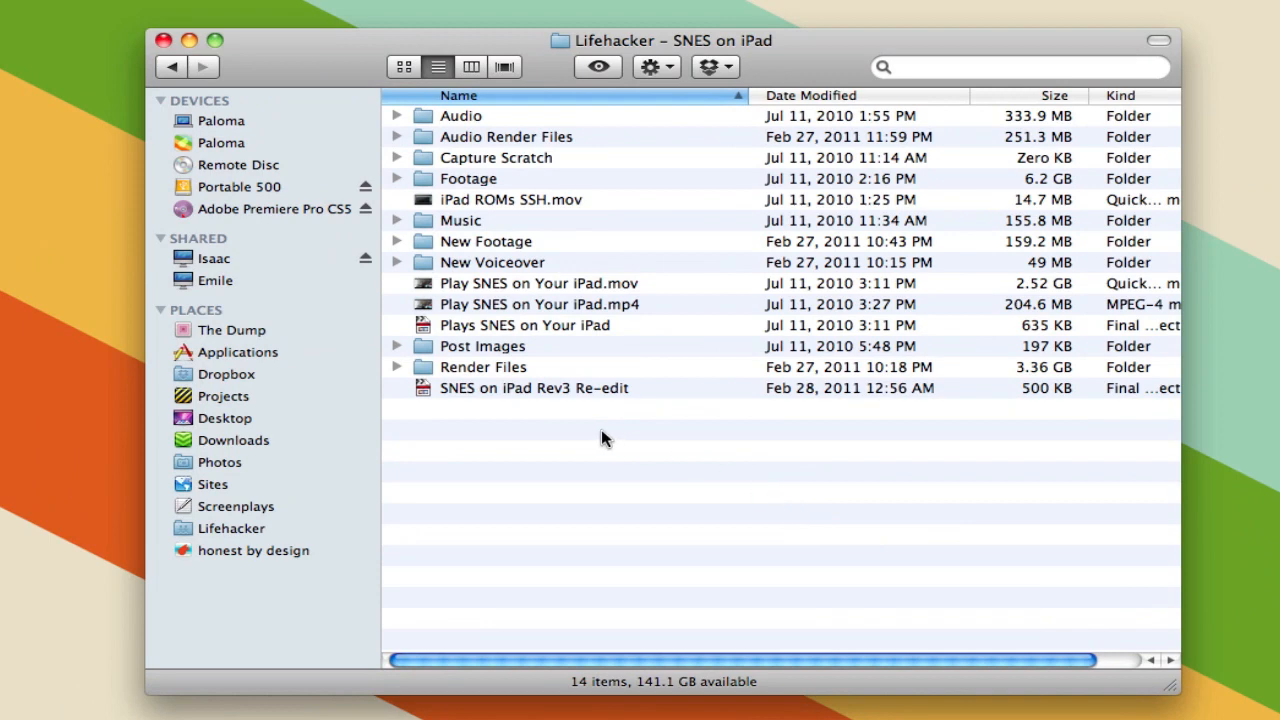
click(652, 328)
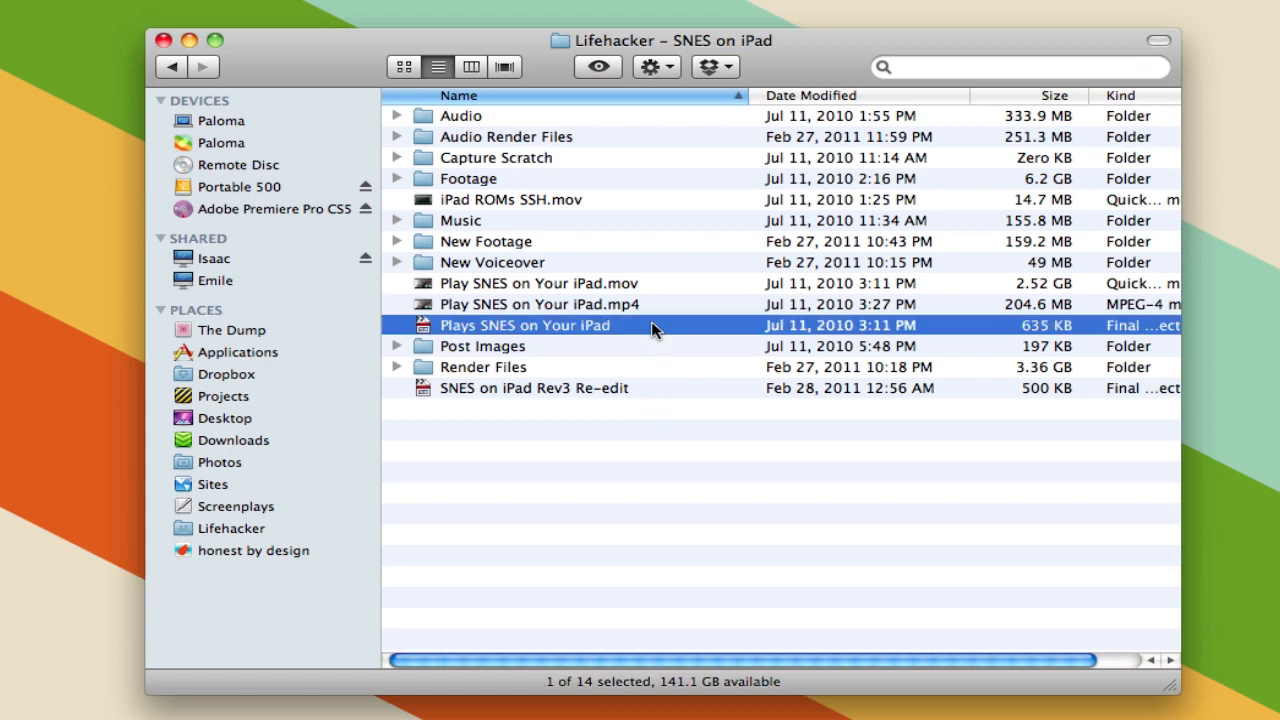
drag(669, 298, 654, 334)
click(820, 466)
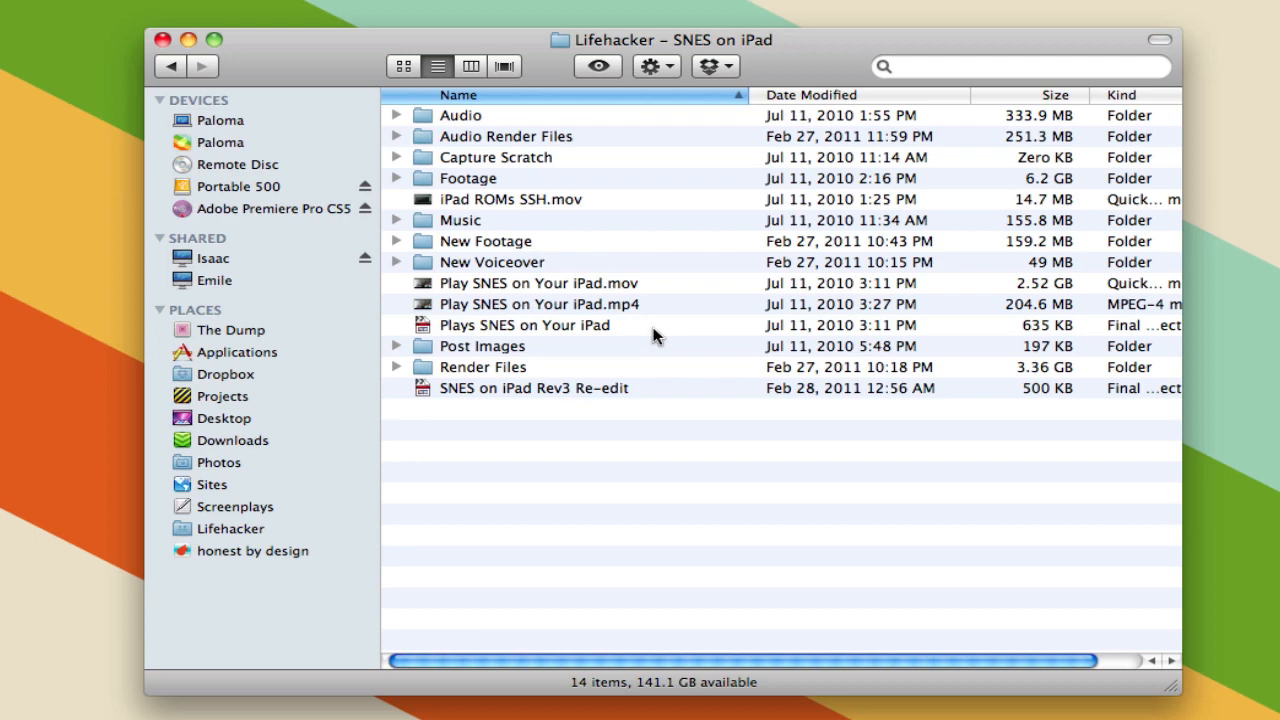
click(652, 336)
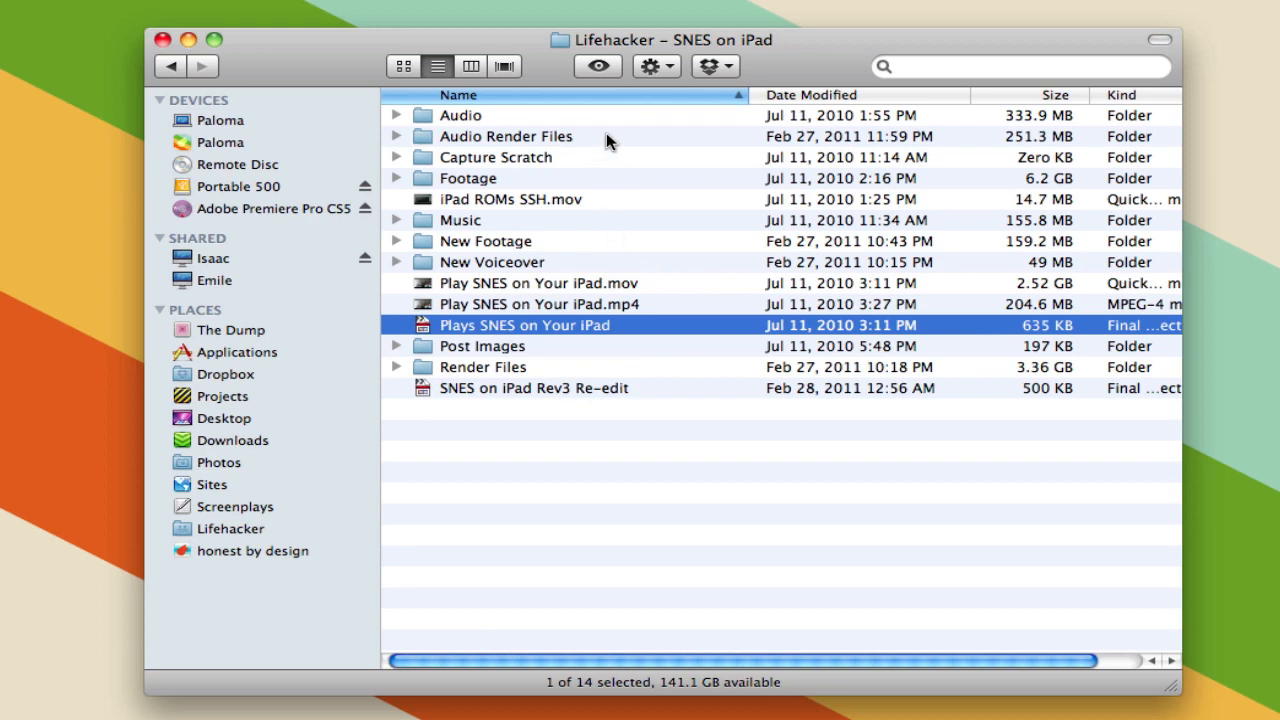
Review the Render Files folder, the Music through New Voiceover folders and the Plays SNES on Your iPad project file by selecting each
click(606, 367)
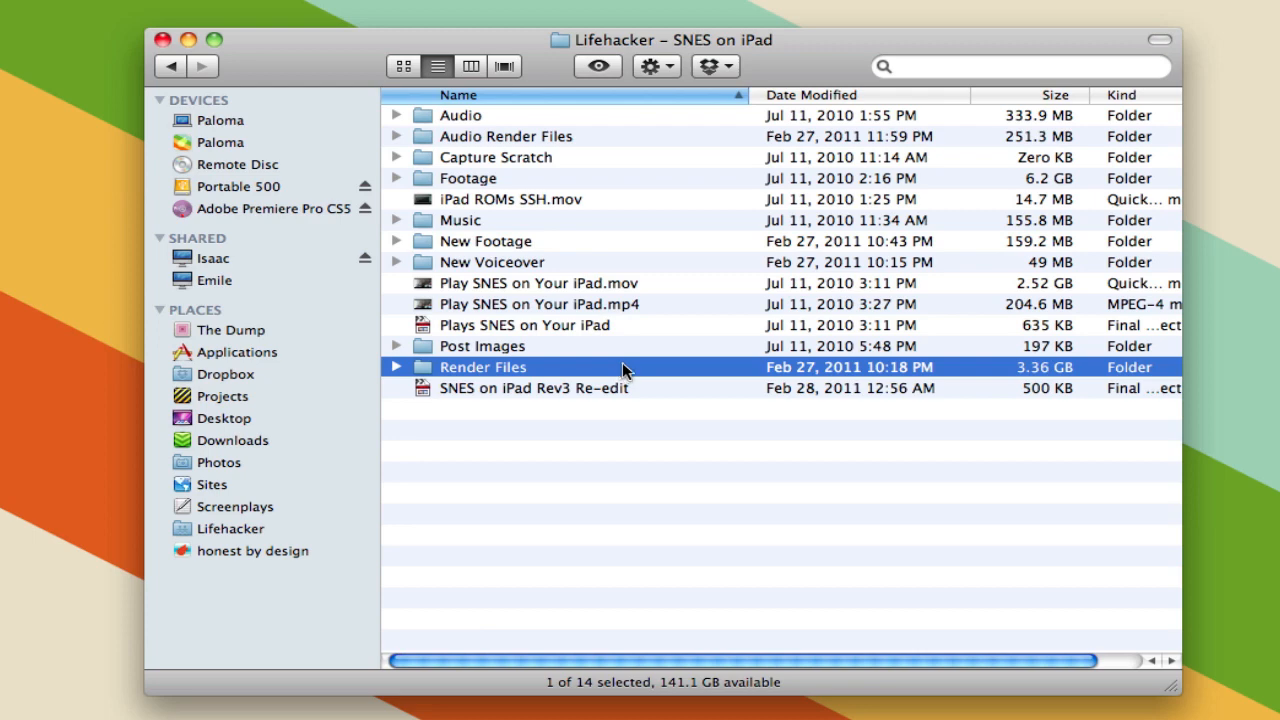
click(662, 327)
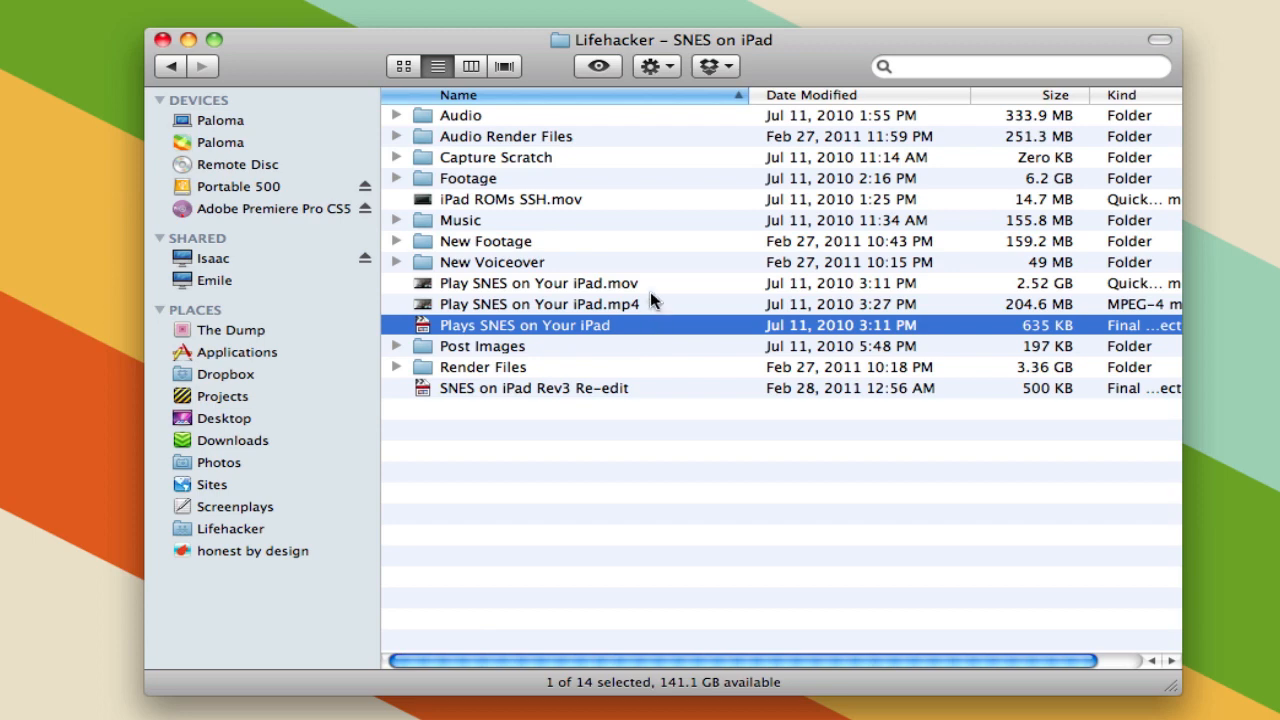
click(671, 259)
shift+click(672, 217)
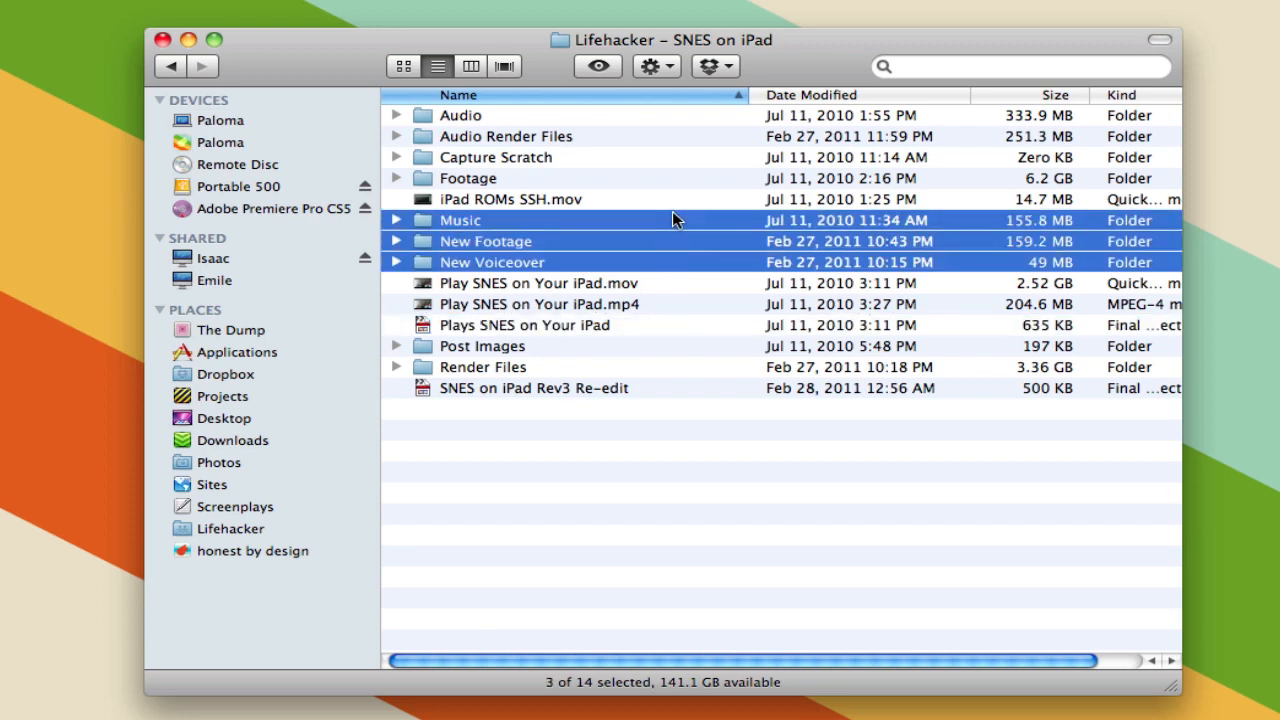
click(623, 325)
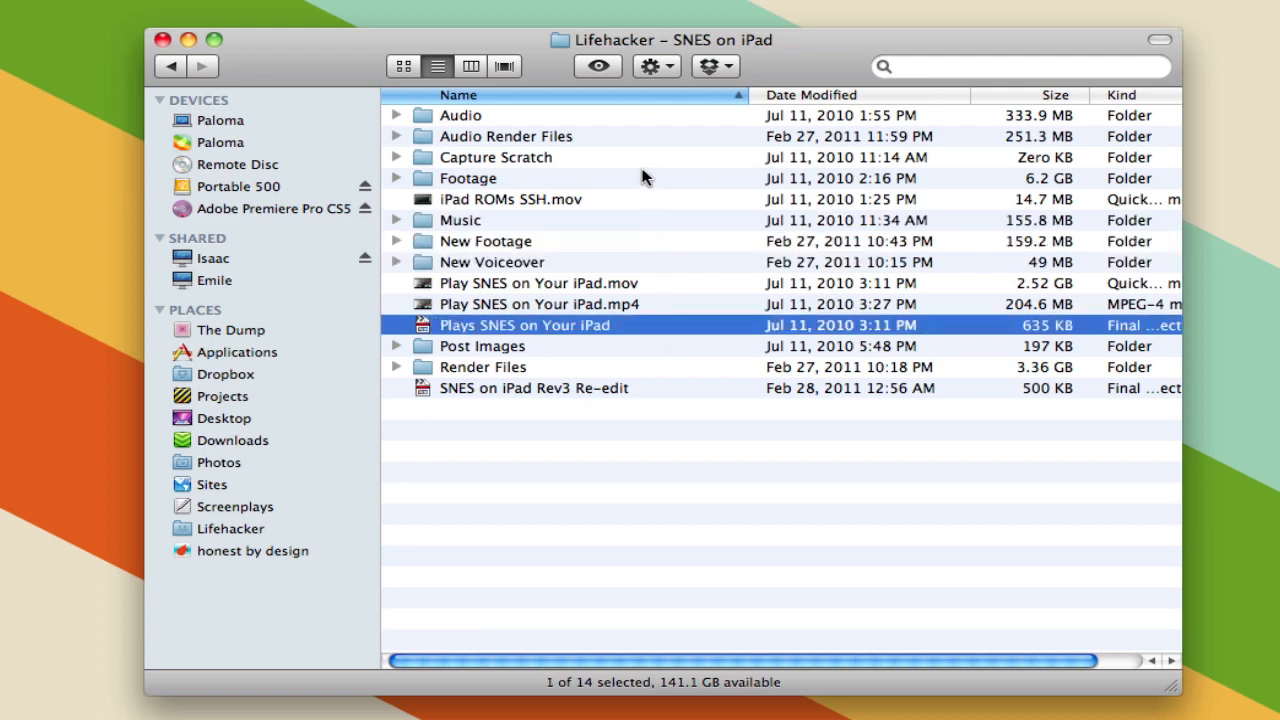
Check the Capture Scratch folder, and browse the clips in the Footage folder, previewing MVI_7060.MOV
double_click(600, 158)
key(super+Up)
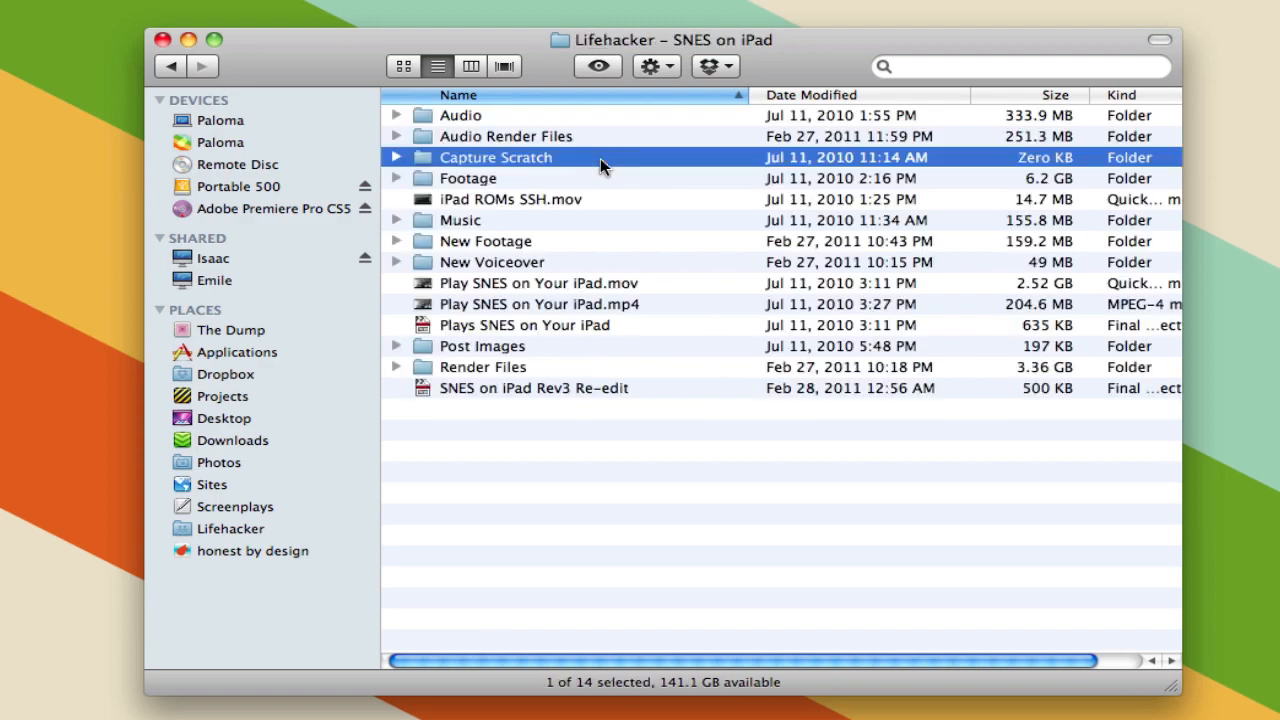
double_click(600, 182)
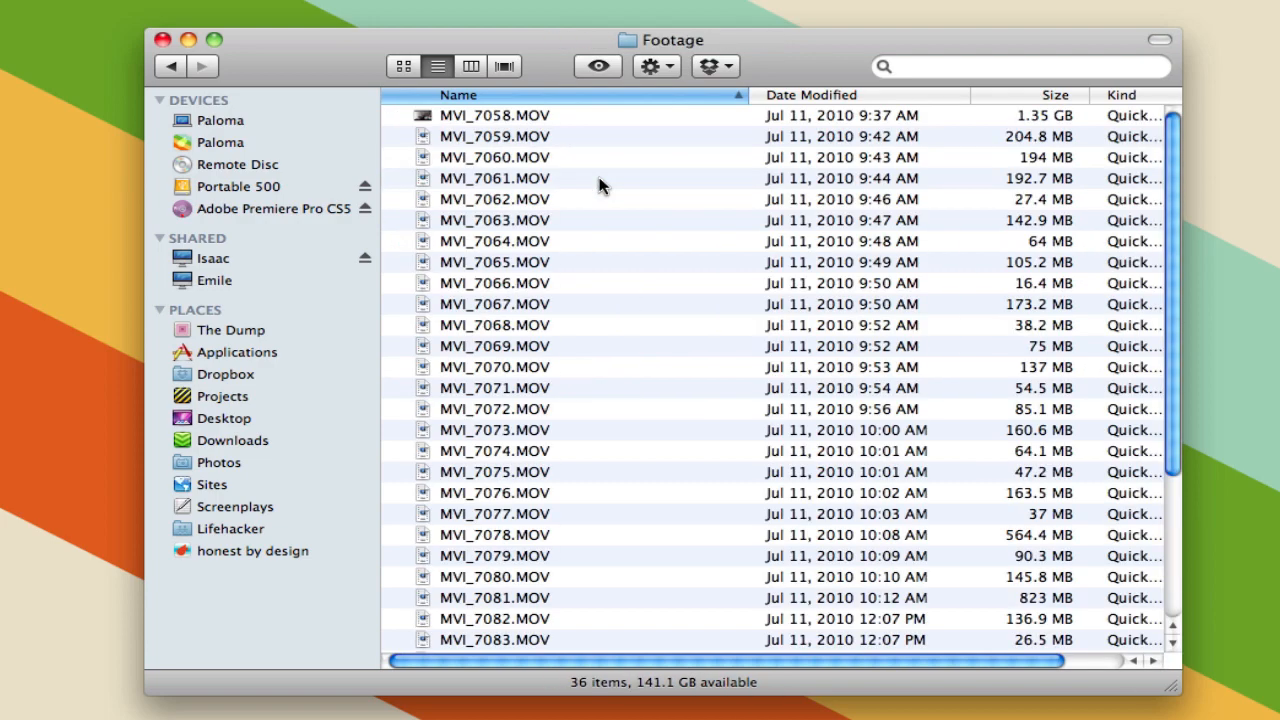
scroll(600, 186, down, 5)
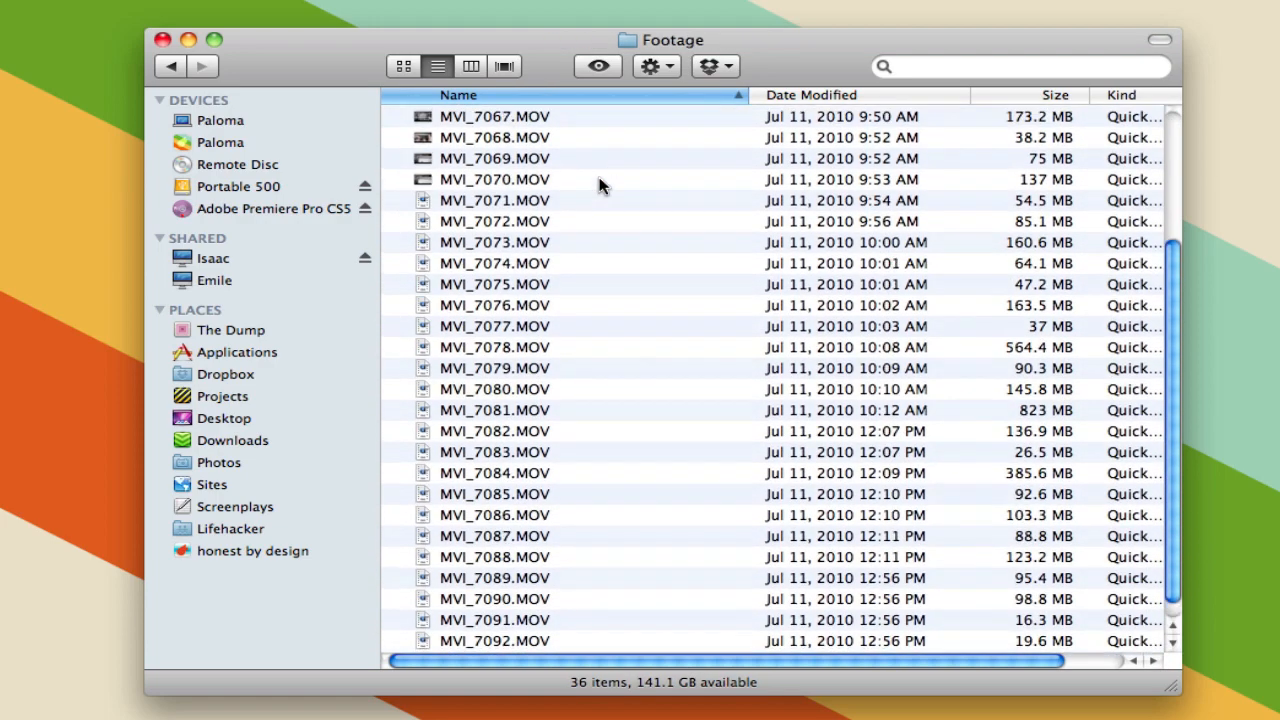
scroll(595, 186, up, 5)
click(586, 160)
key(alt+space)
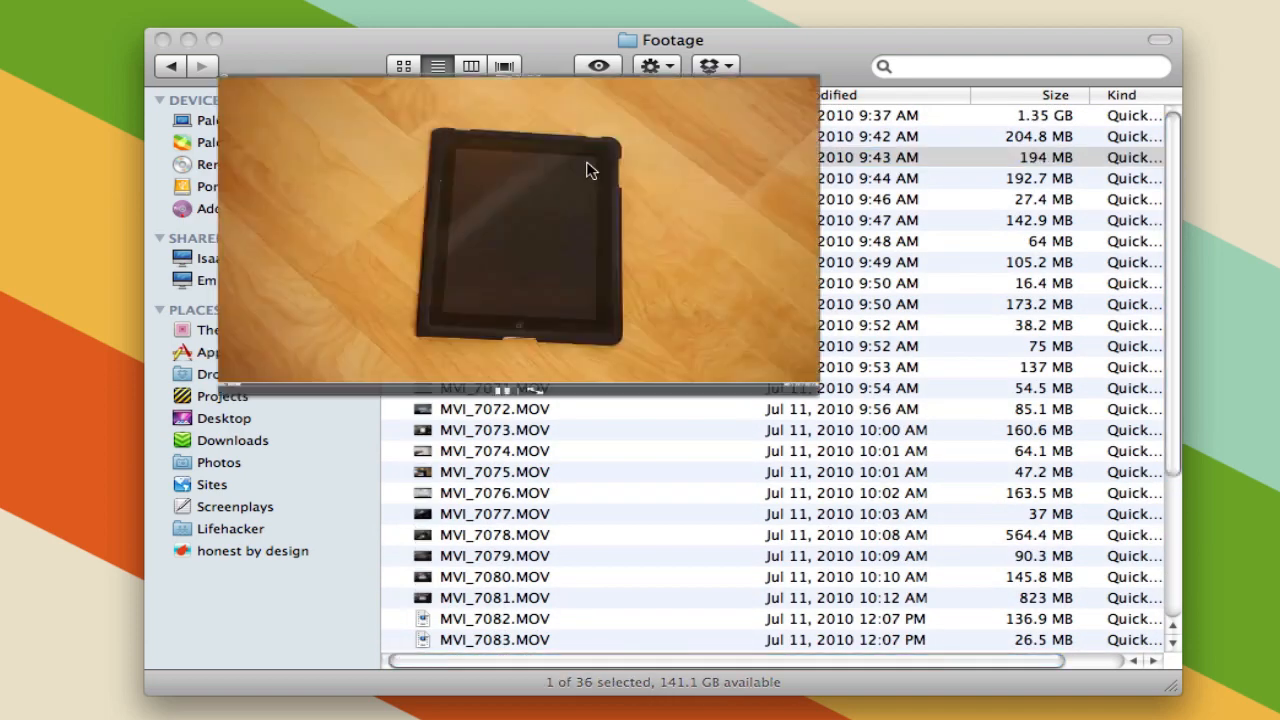
key(space)
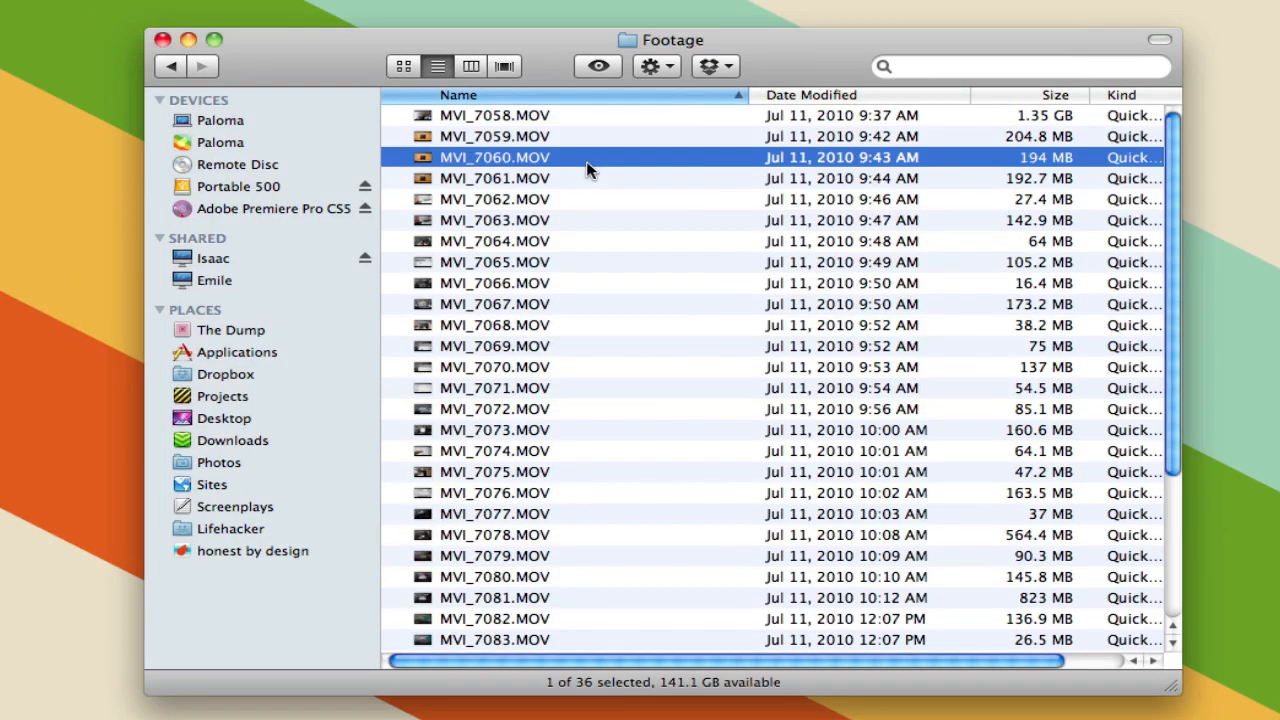
key(super+Up)
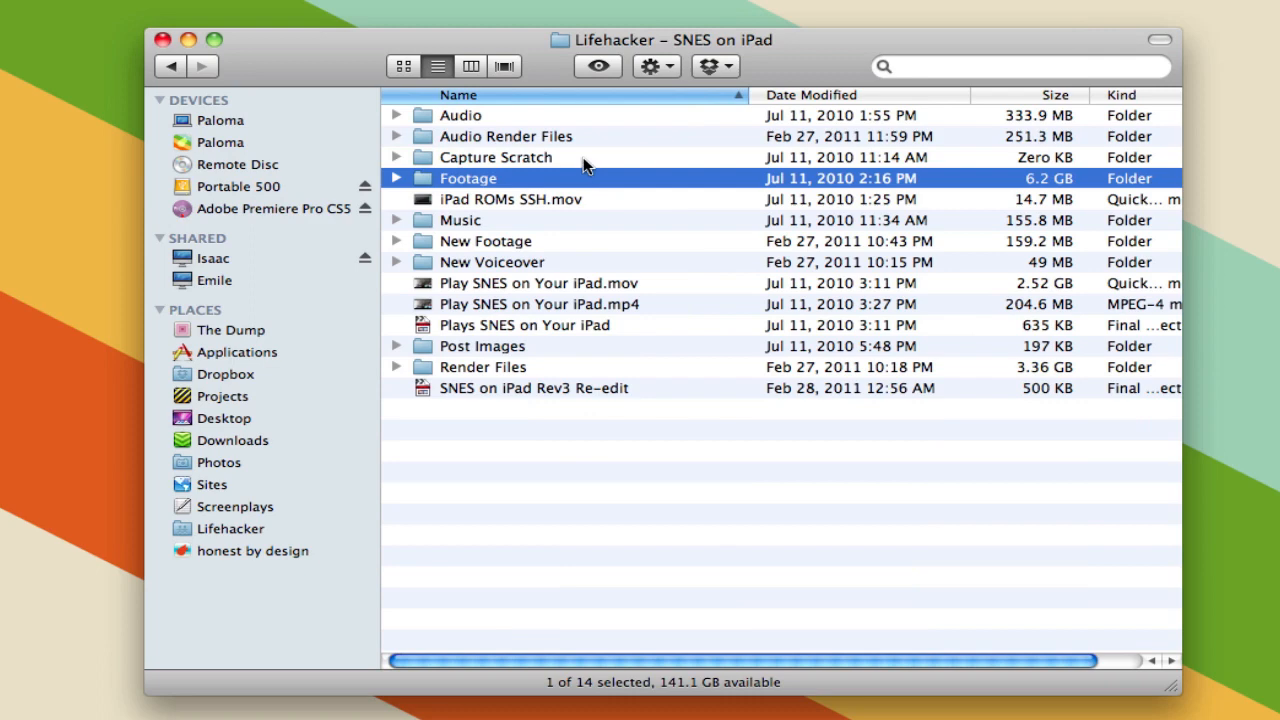
Look inside the Capture Scratch folder again and return to the project folder
double_click(584, 160)
key(super+Up)
double_click(584, 152)
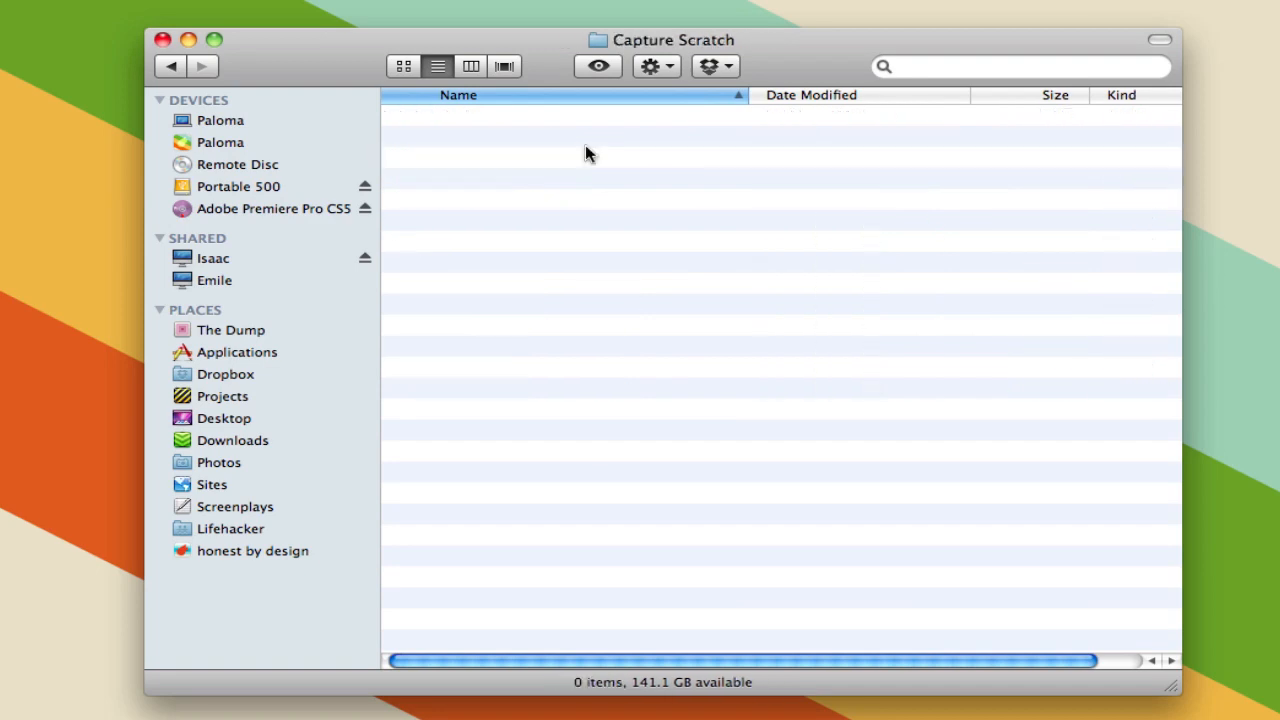
key(super+Up)
Examine the Plays SNES on Your iPad render files inside Audio Render Files and return to the project folder
click(593, 138)
double_click(593, 140)
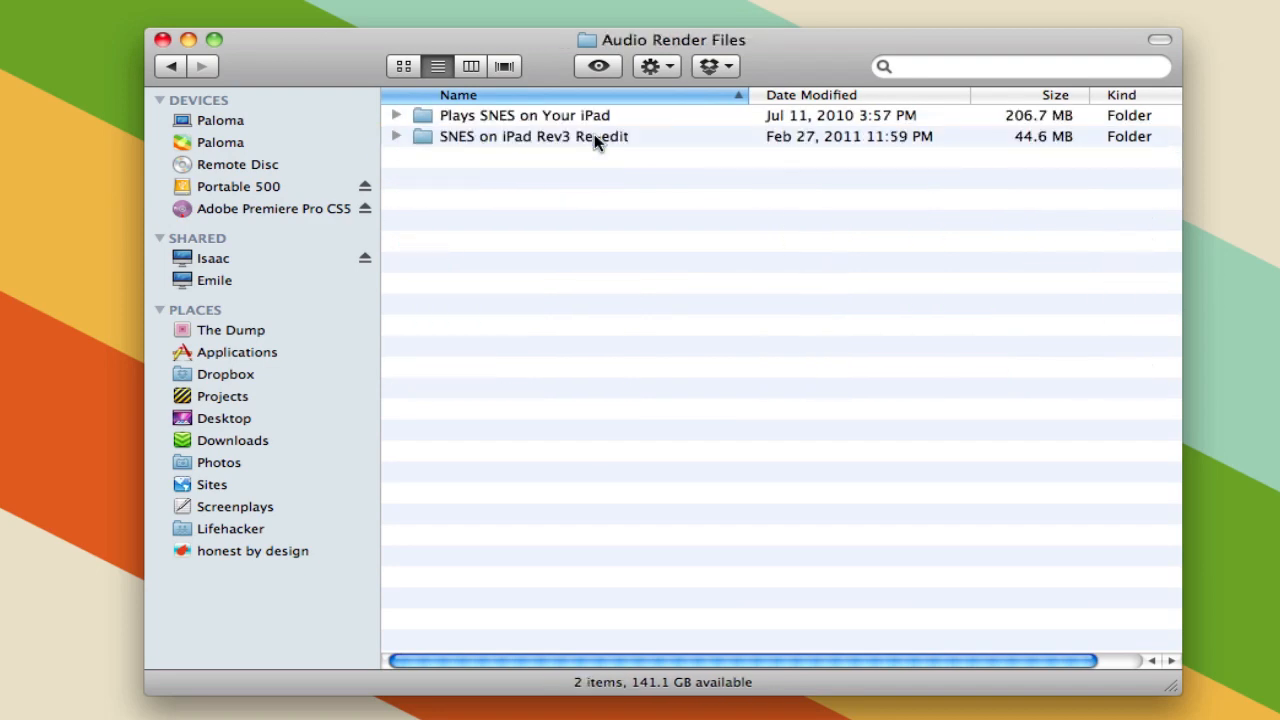
click(600, 116)
key(Right)
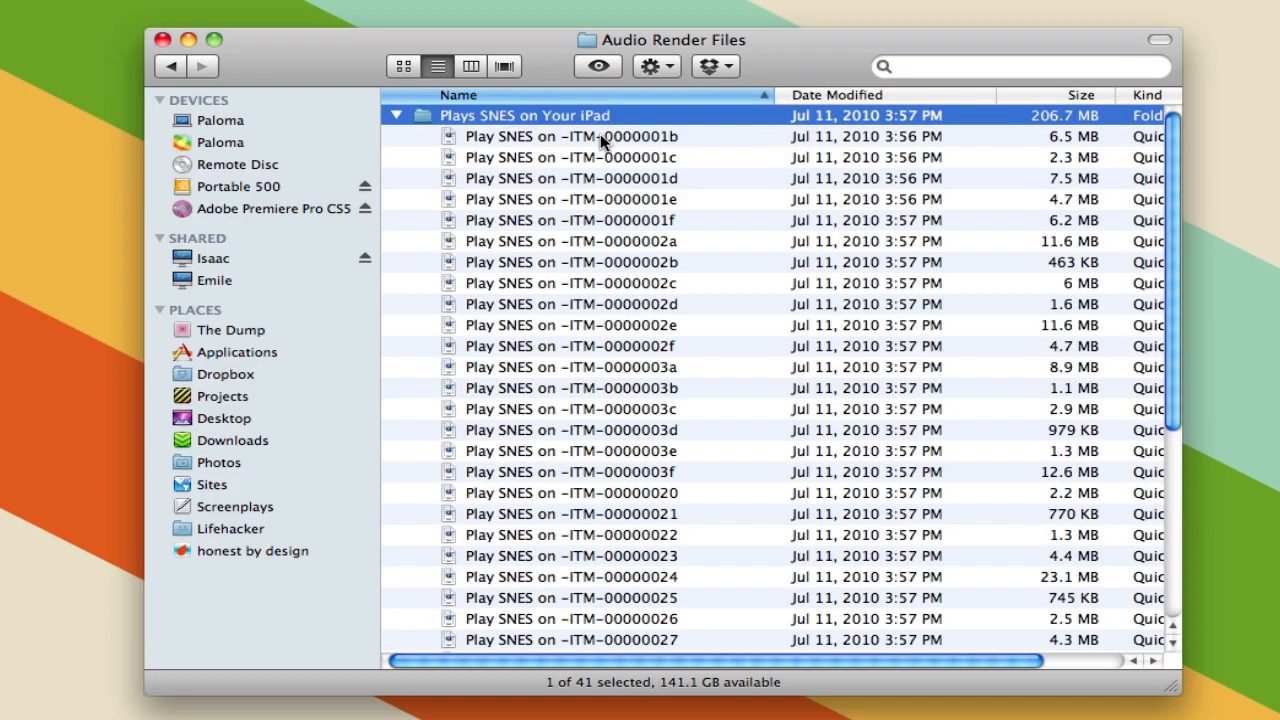
scroll(608, 210, down, 5)
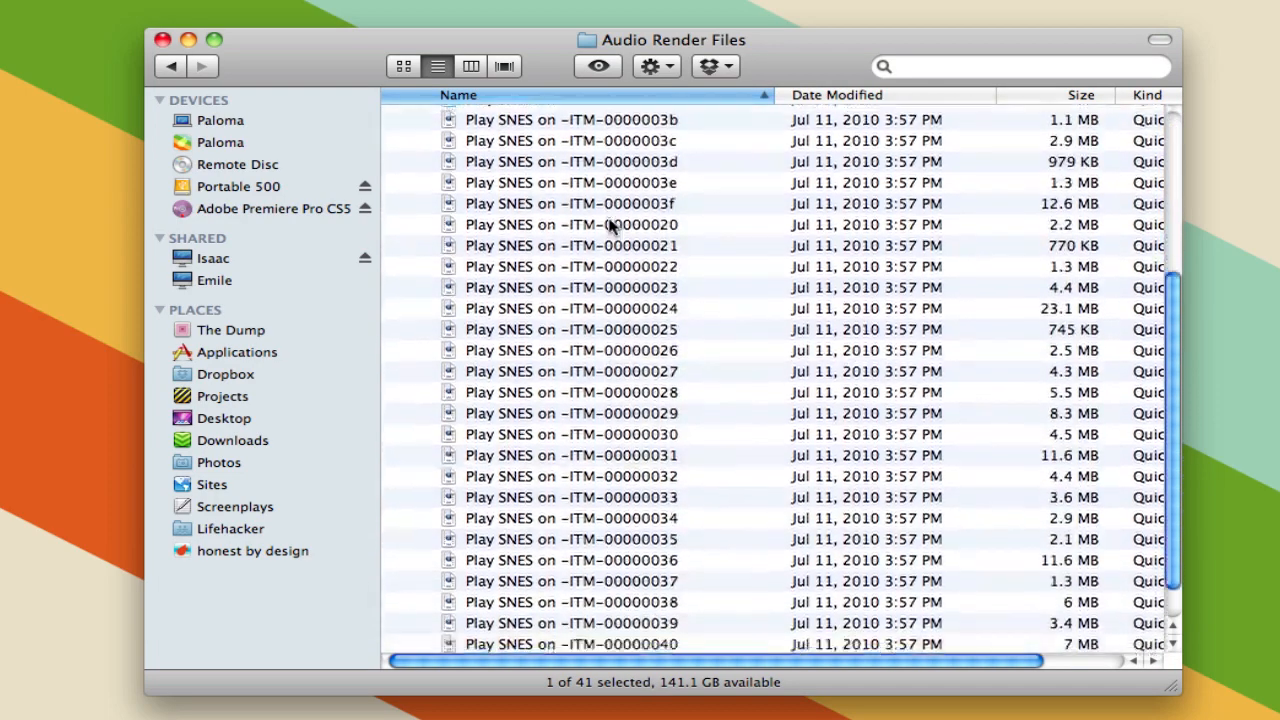
scroll(608, 226, up, 5)
key(Left)
key(super+Up)
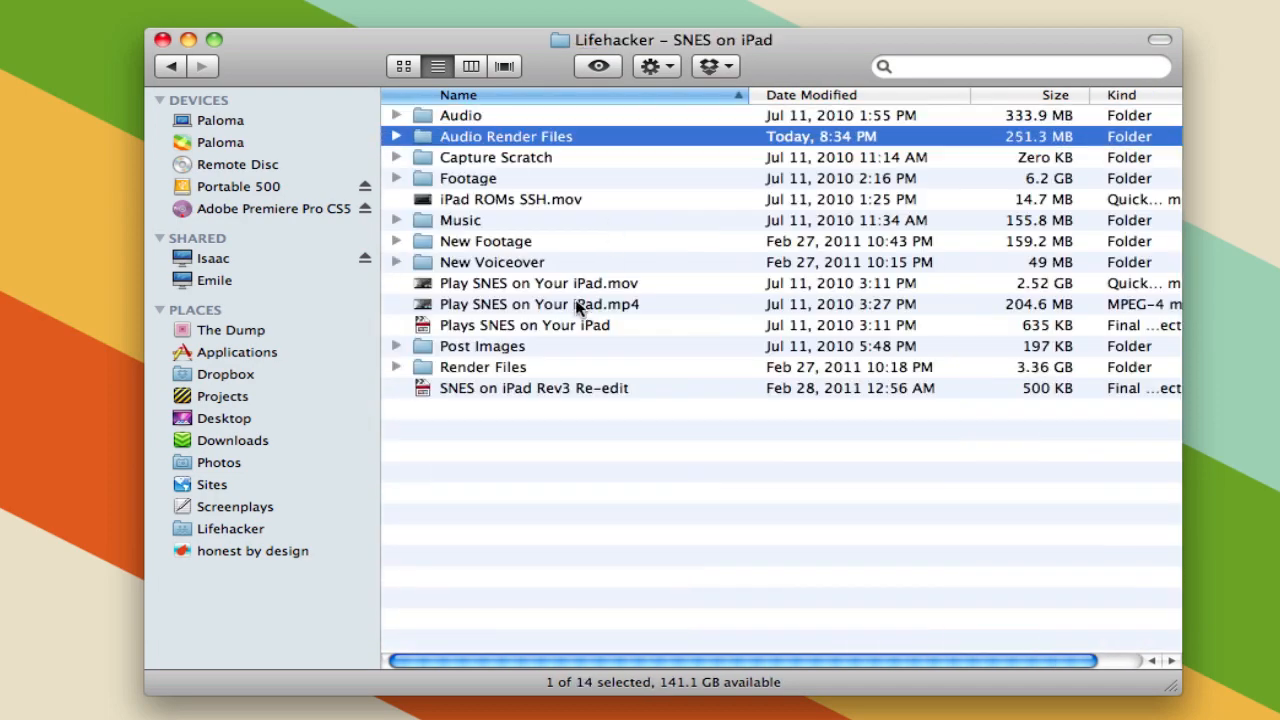
Expand and collapse the Music, New Voiceover and New Footage folders to examine their contents
click(558, 216)
key(Right)
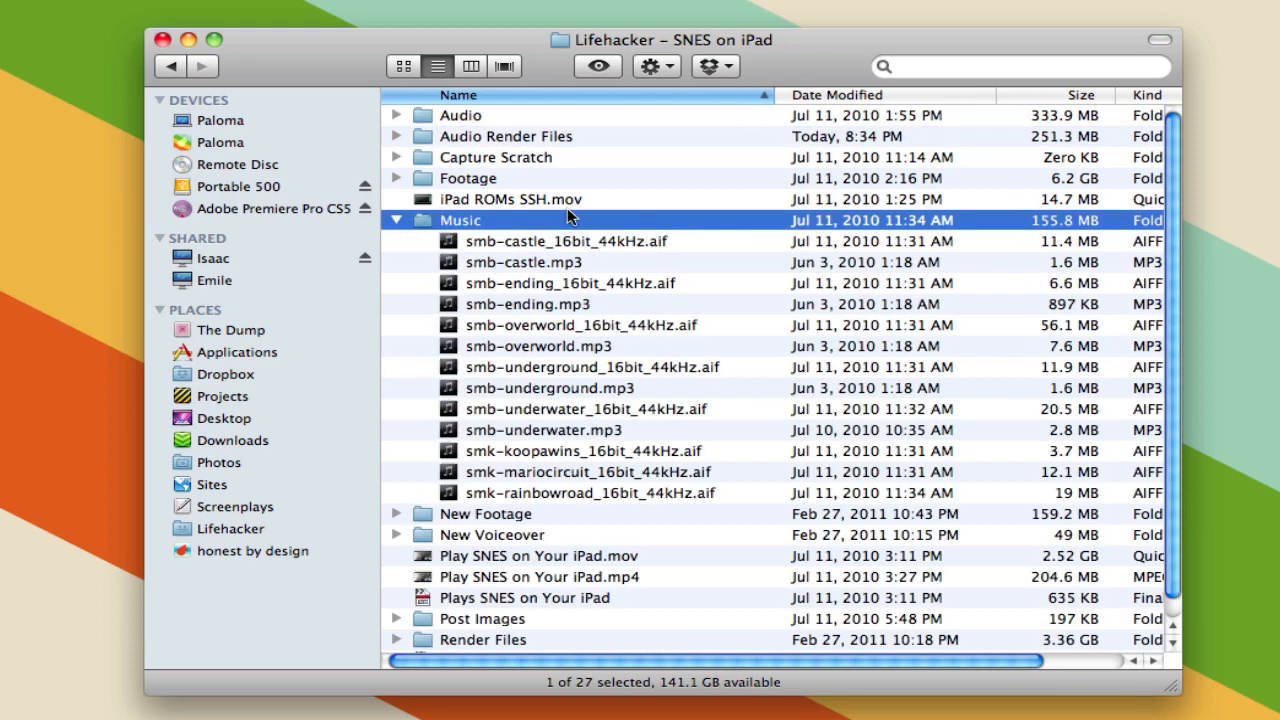
key(Left)
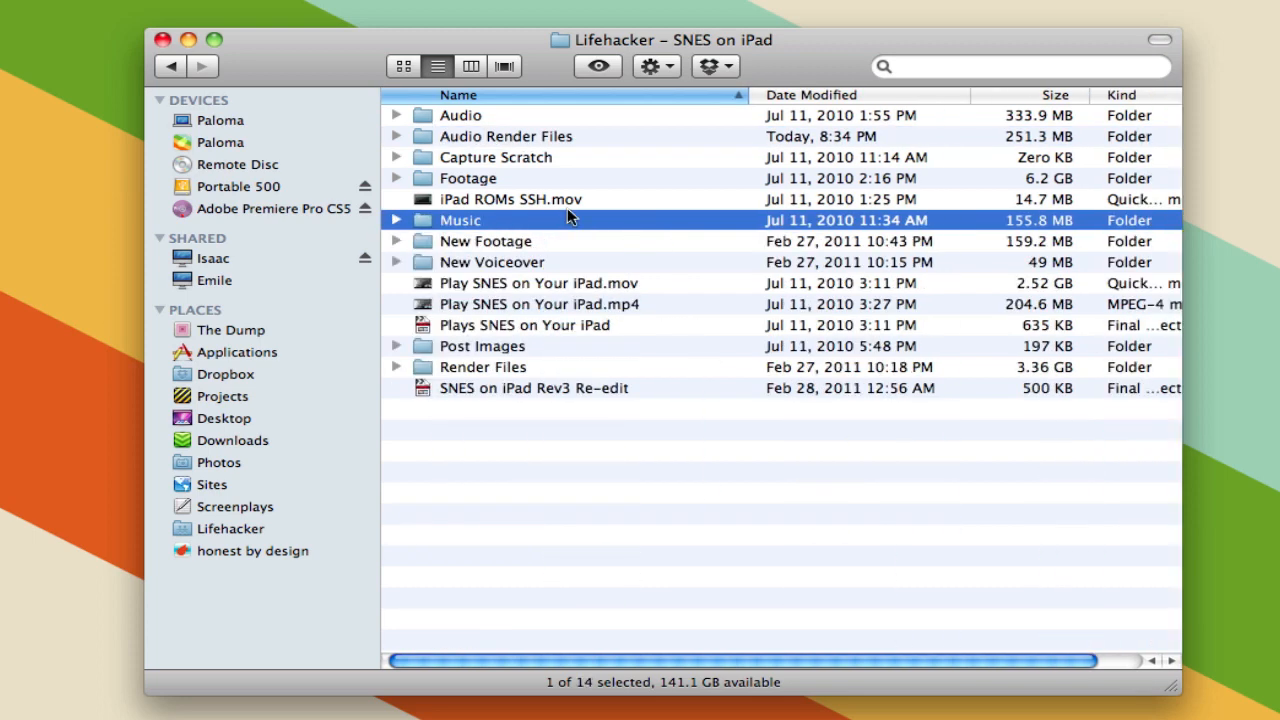
click(546, 262)
key(Right)
key(Left)
key(Up)
key(Right)
key(Left)
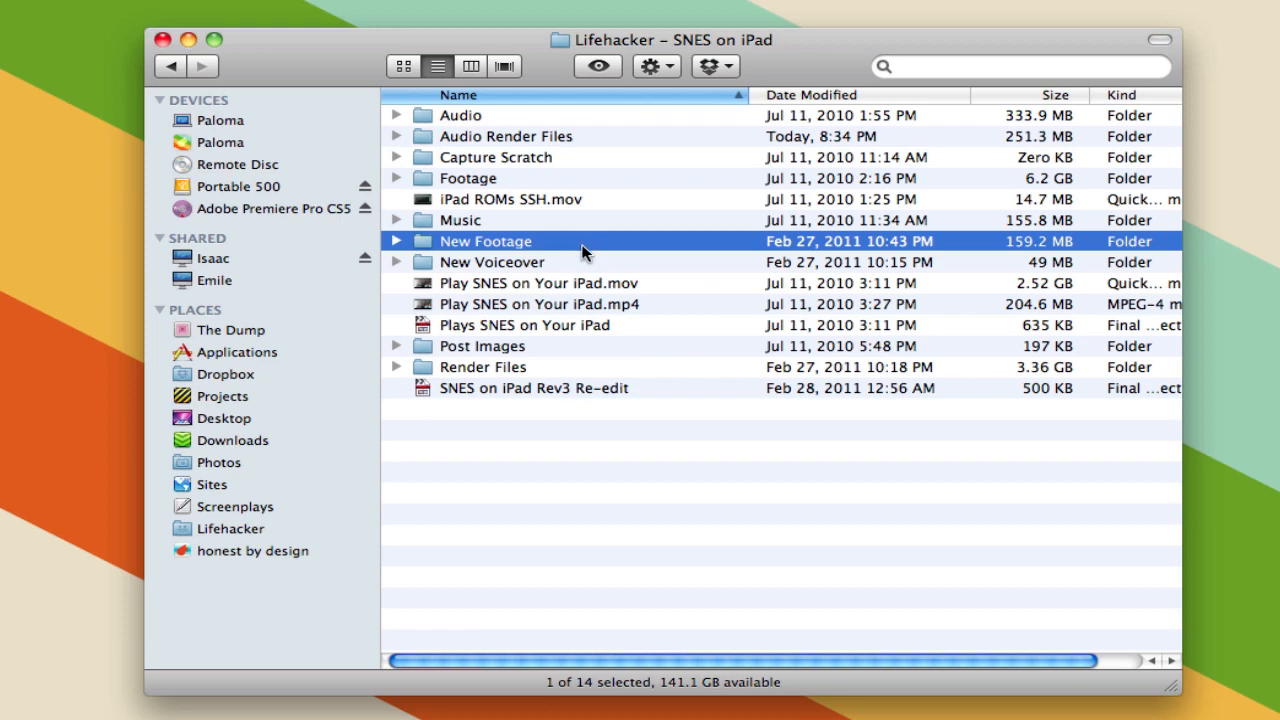
Open the SNES on iPad project in Final Cut Pro and enlarge the sequence's clips in the timeline
click(627, 330)
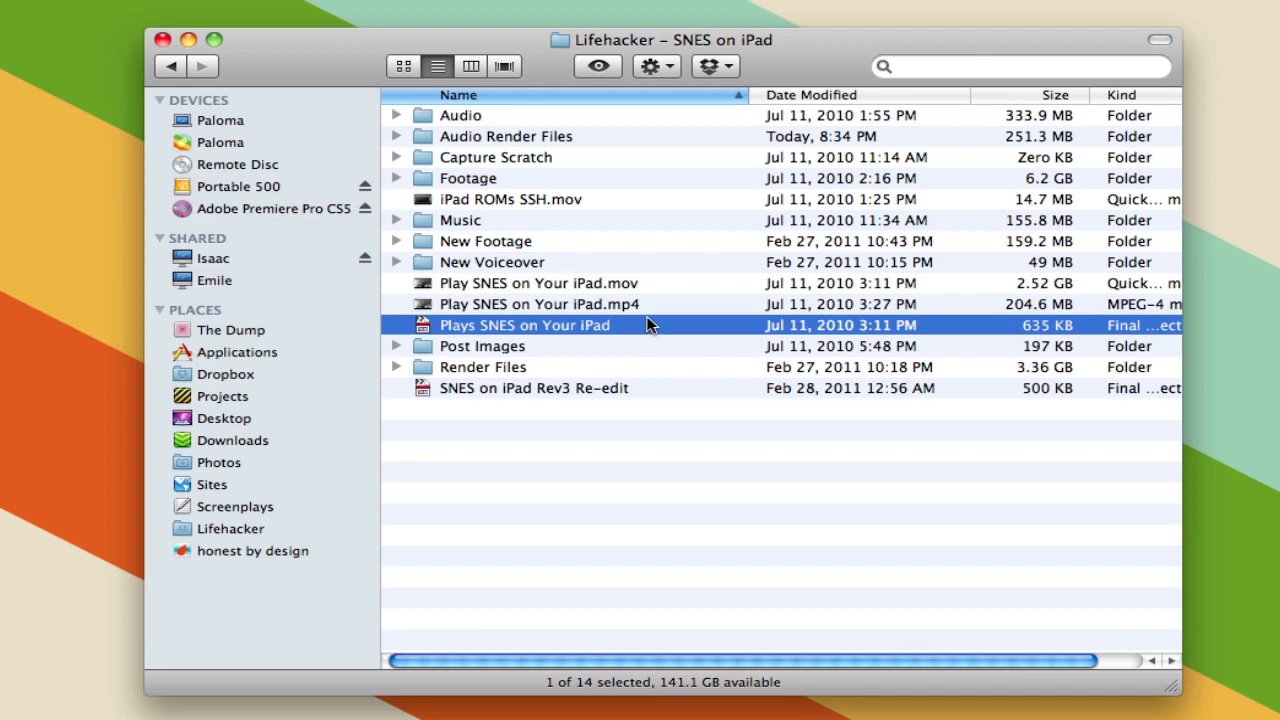
double_click(647, 325)
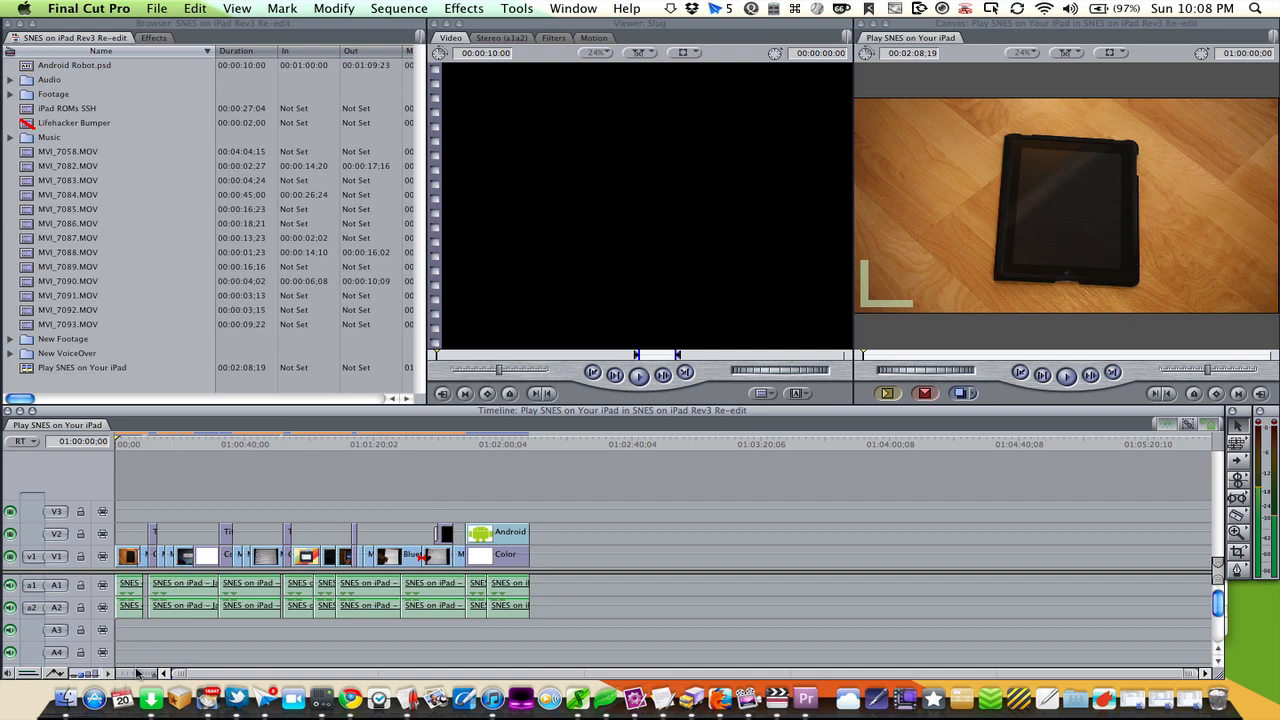
click(137, 673)
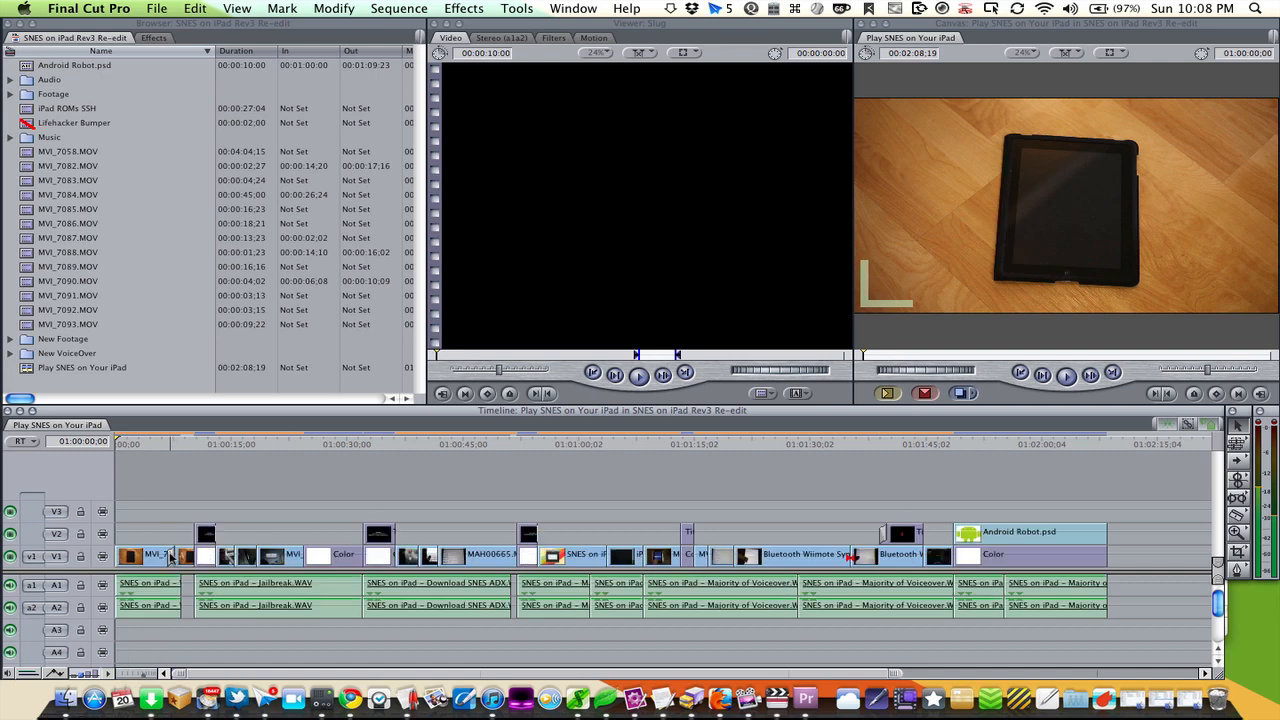
click(148, 676)
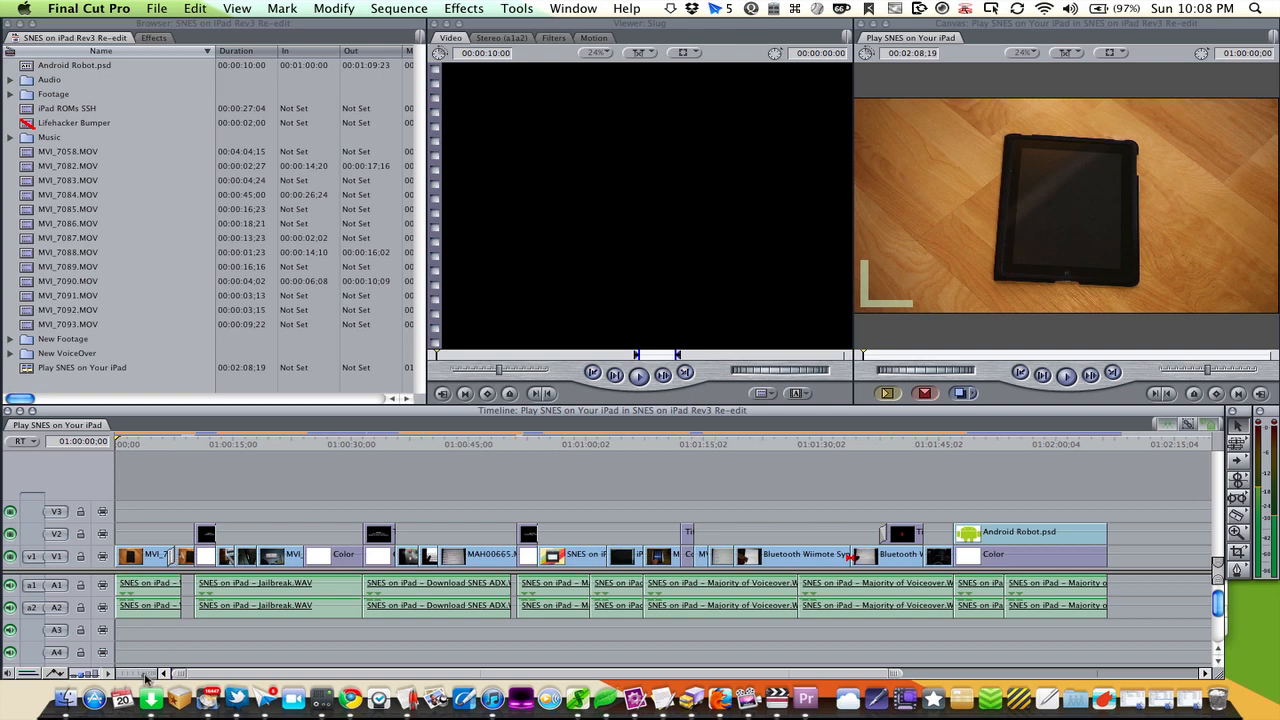
mouse_move(149, 677)
mouse_down()
mouse_move(138, 678)
mouse_move(152, 676)
mouse_up()
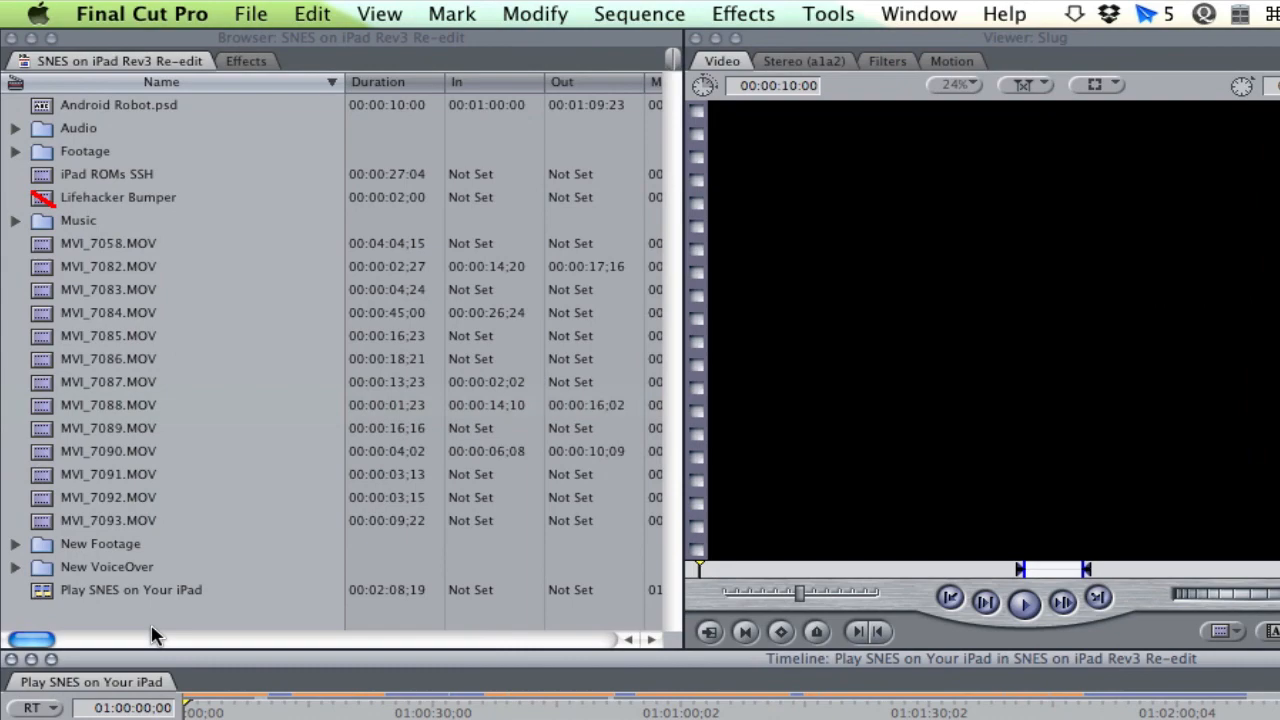
click(276, 594)
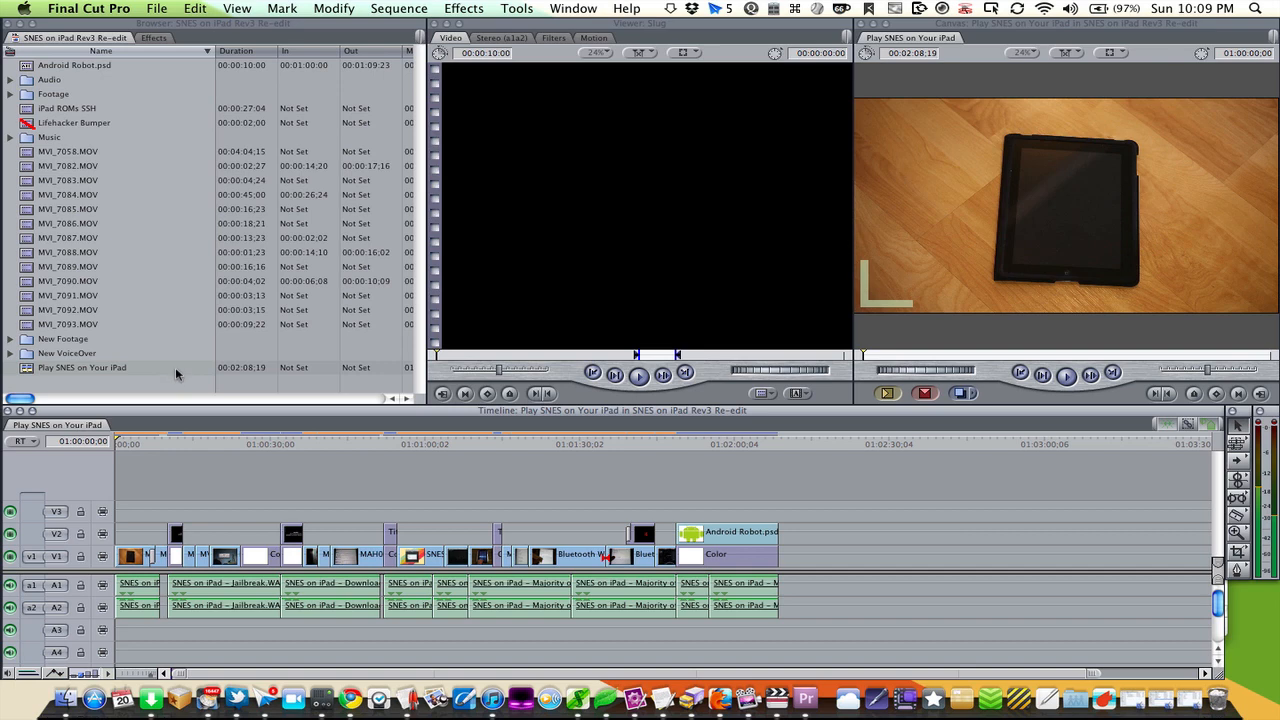
click(183, 357)
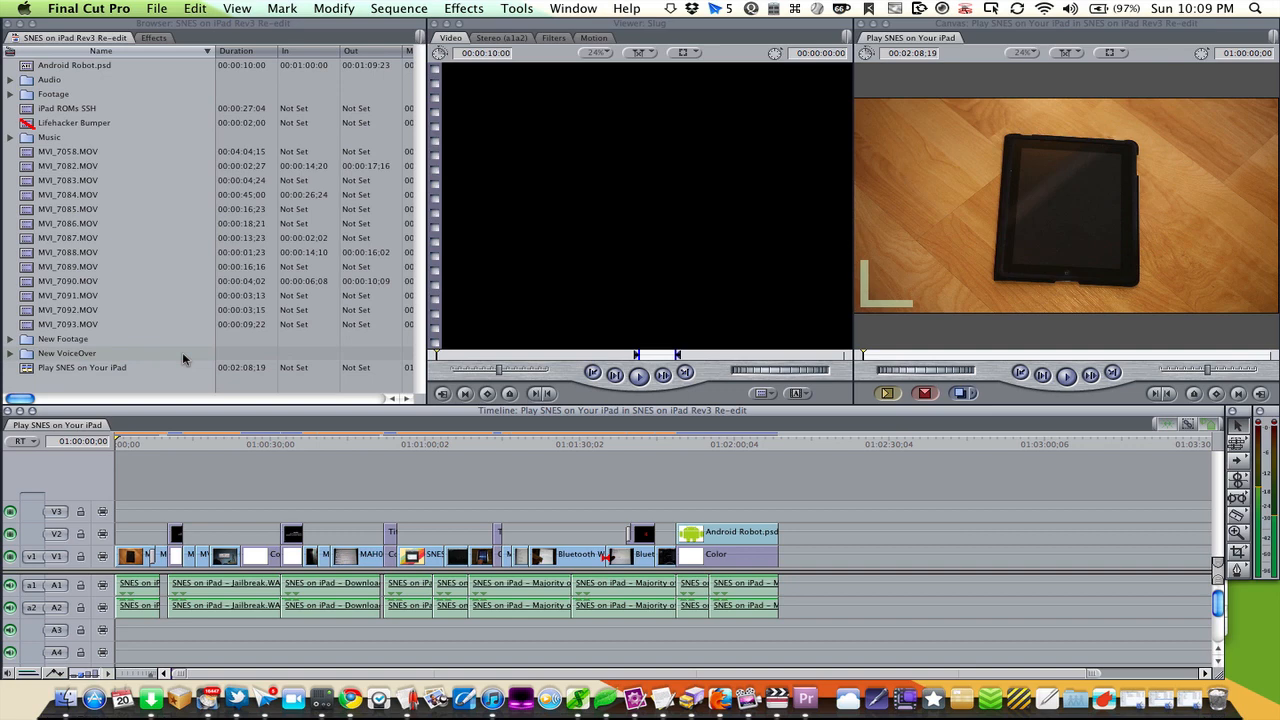
click(223, 30)
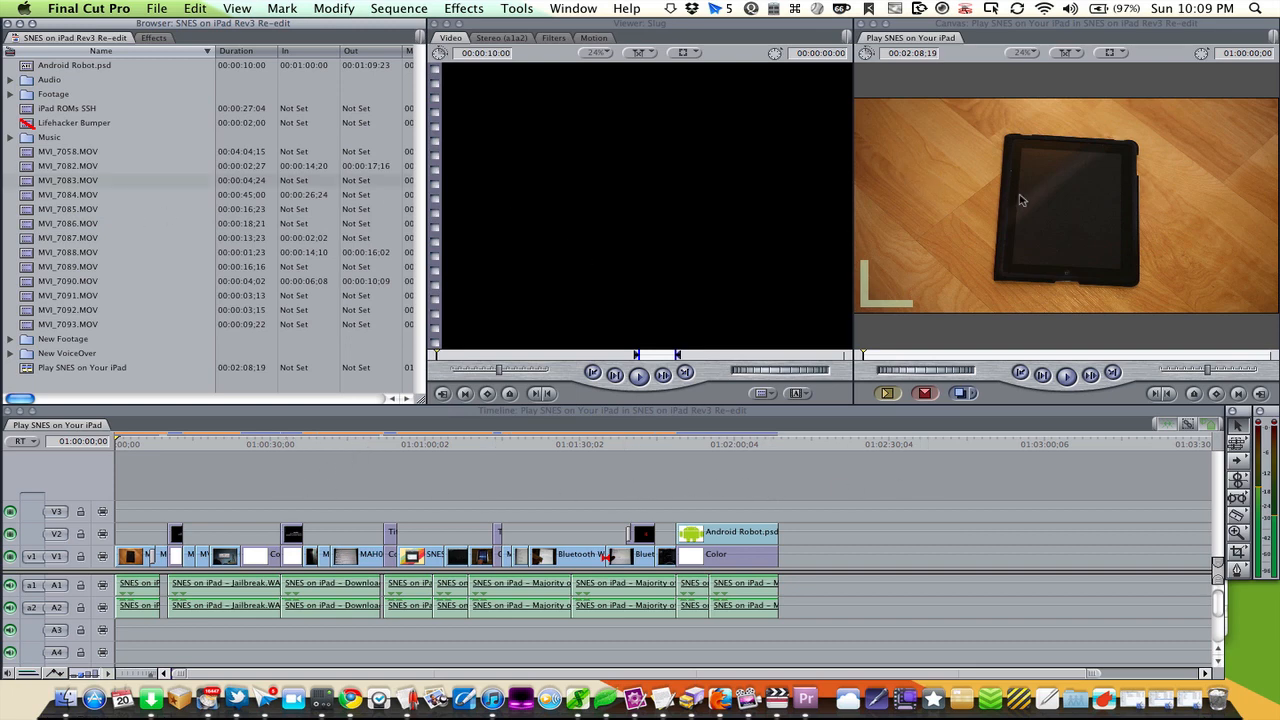
Arrange the workspace windows in the Two Up layout and make the Viewer the active window
click(575, 10)
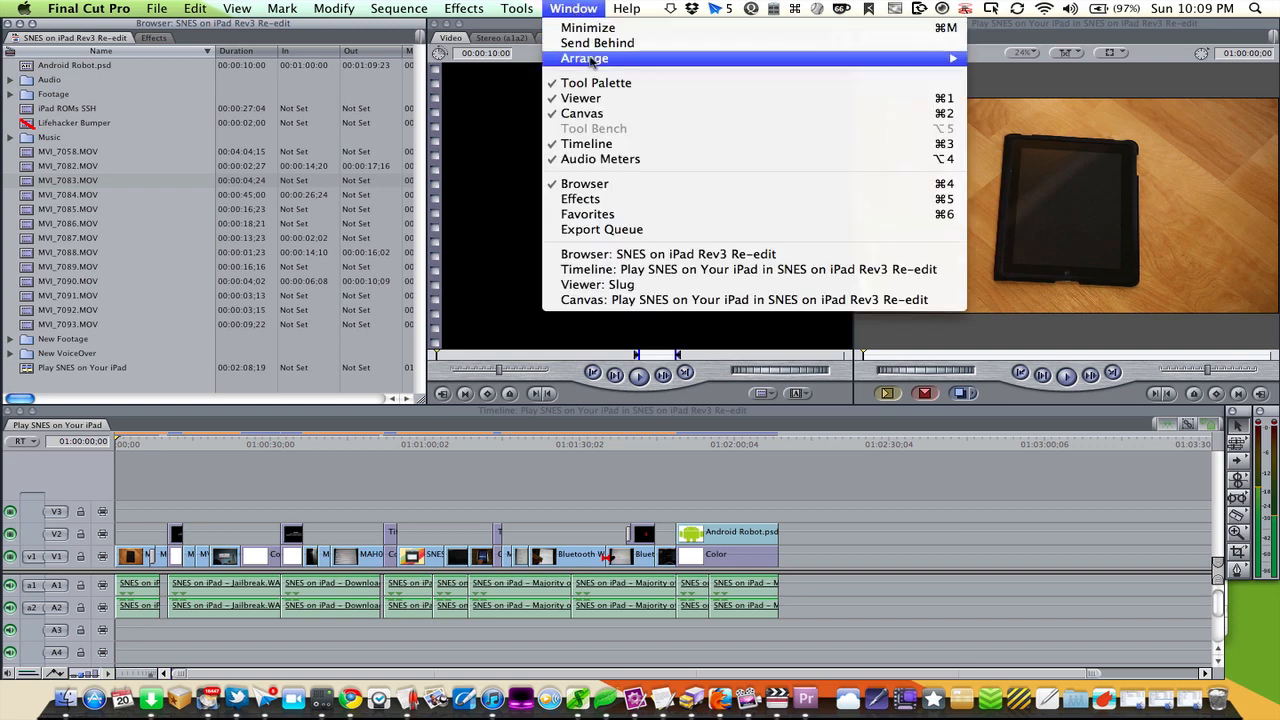
mouse_move(592, 60)
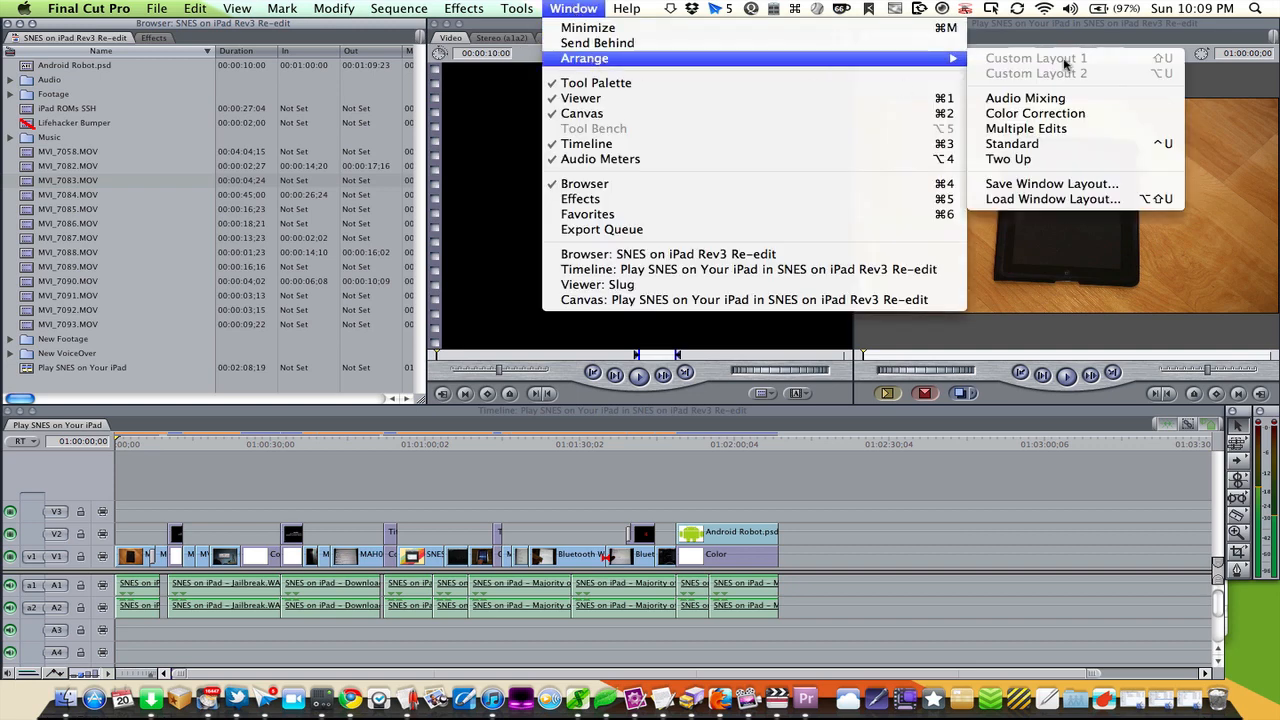
click(1067, 160)
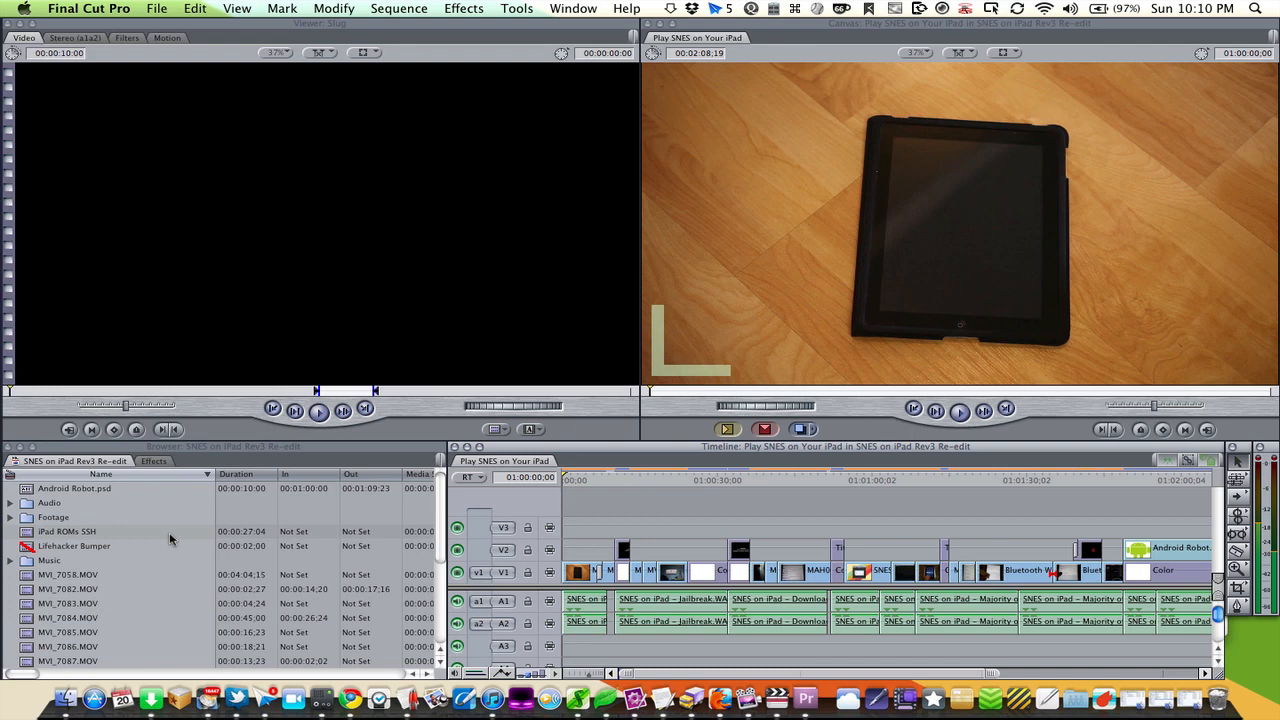
click(208, 424)
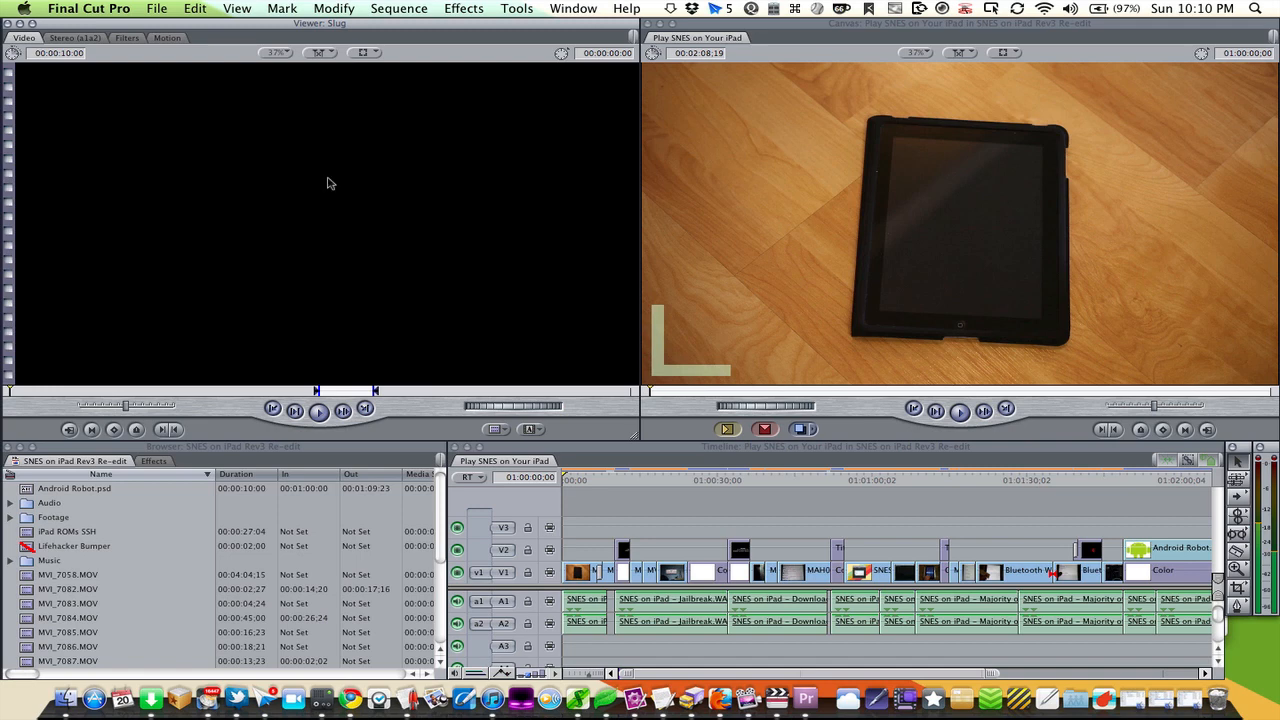
Switch the active window back and forth between the Canvas and the Viewer
click(742, 138)
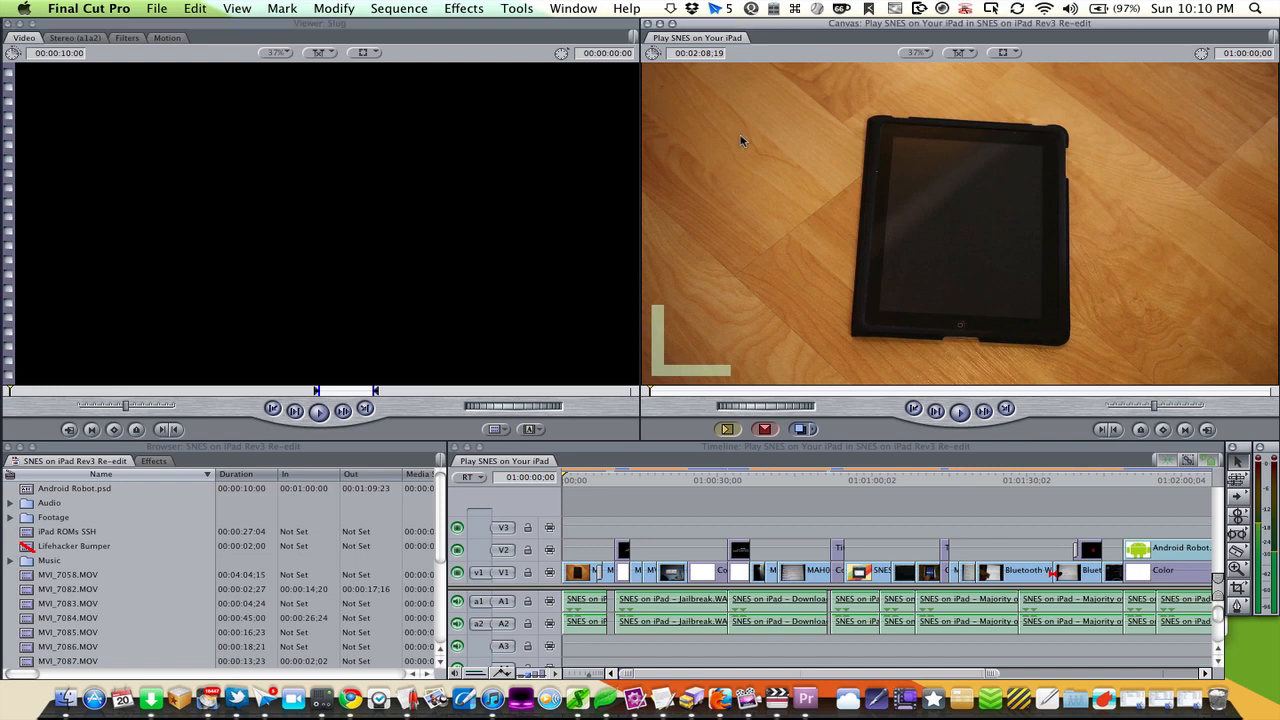
click(350, 177)
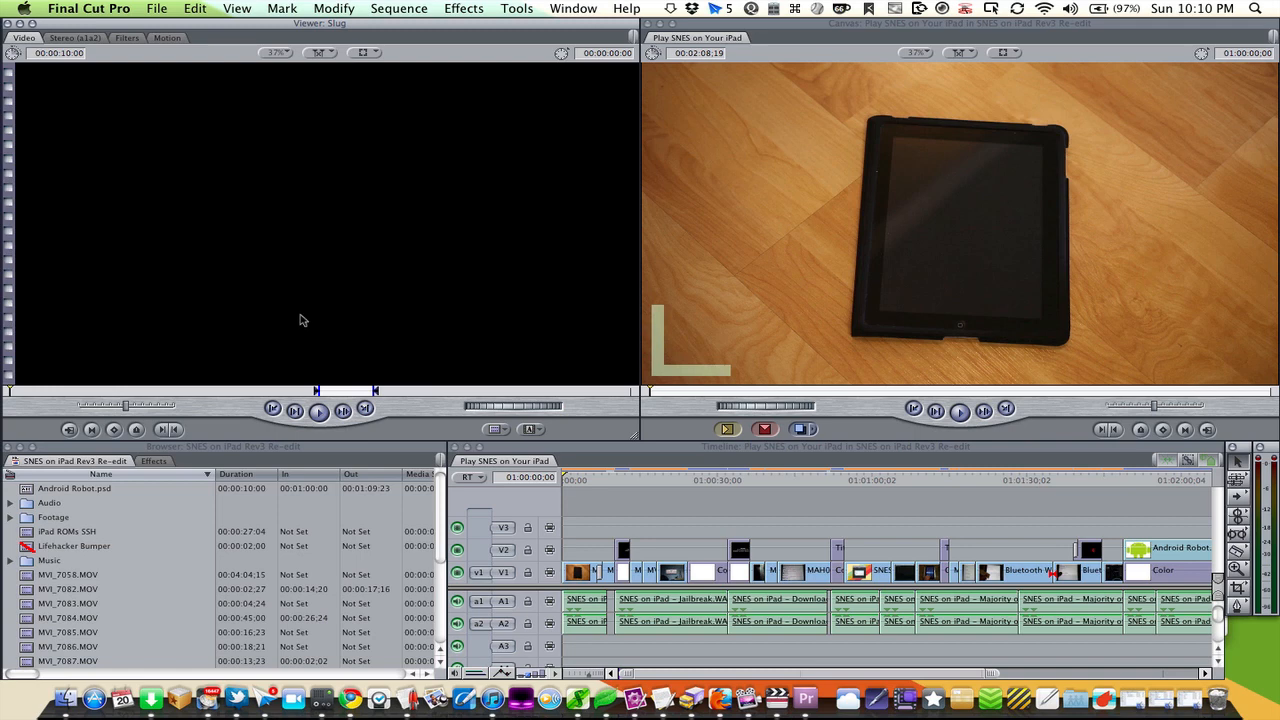
click(761, 241)
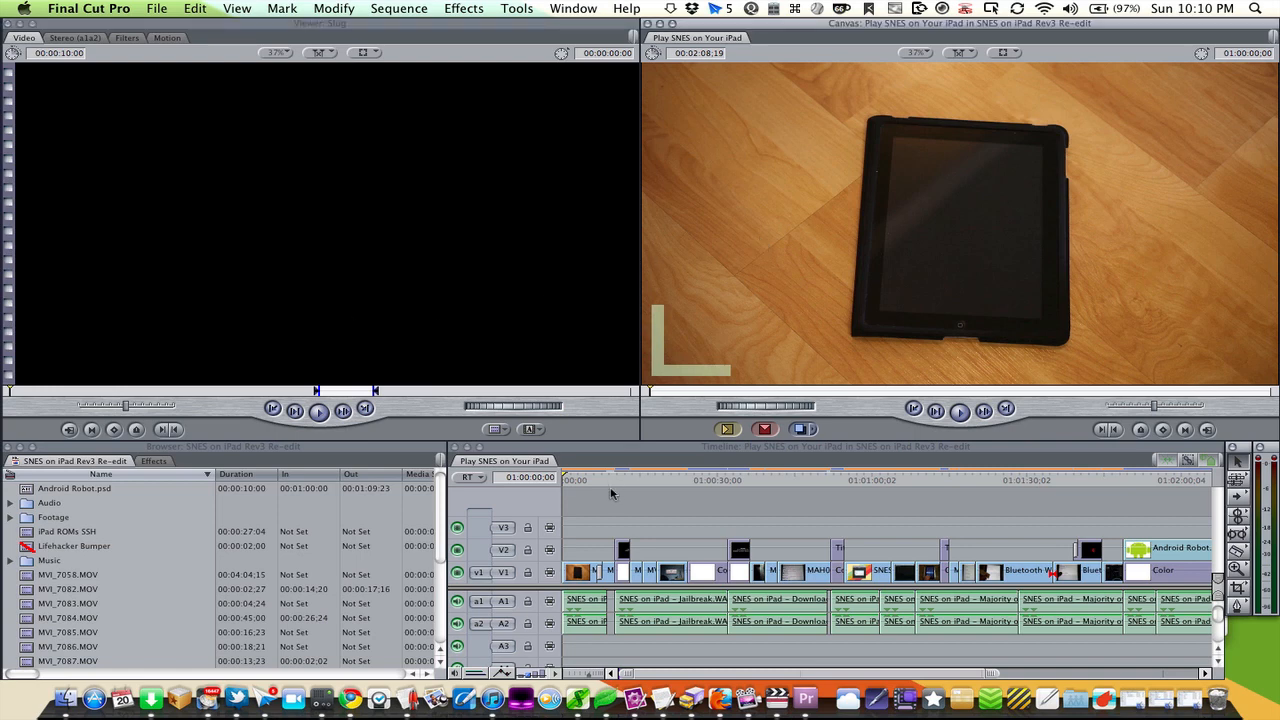
Review several points of the Play SNES on Your iPad sequence from the timeline ruler, stopping at about 01:00:06;10
click(576, 481)
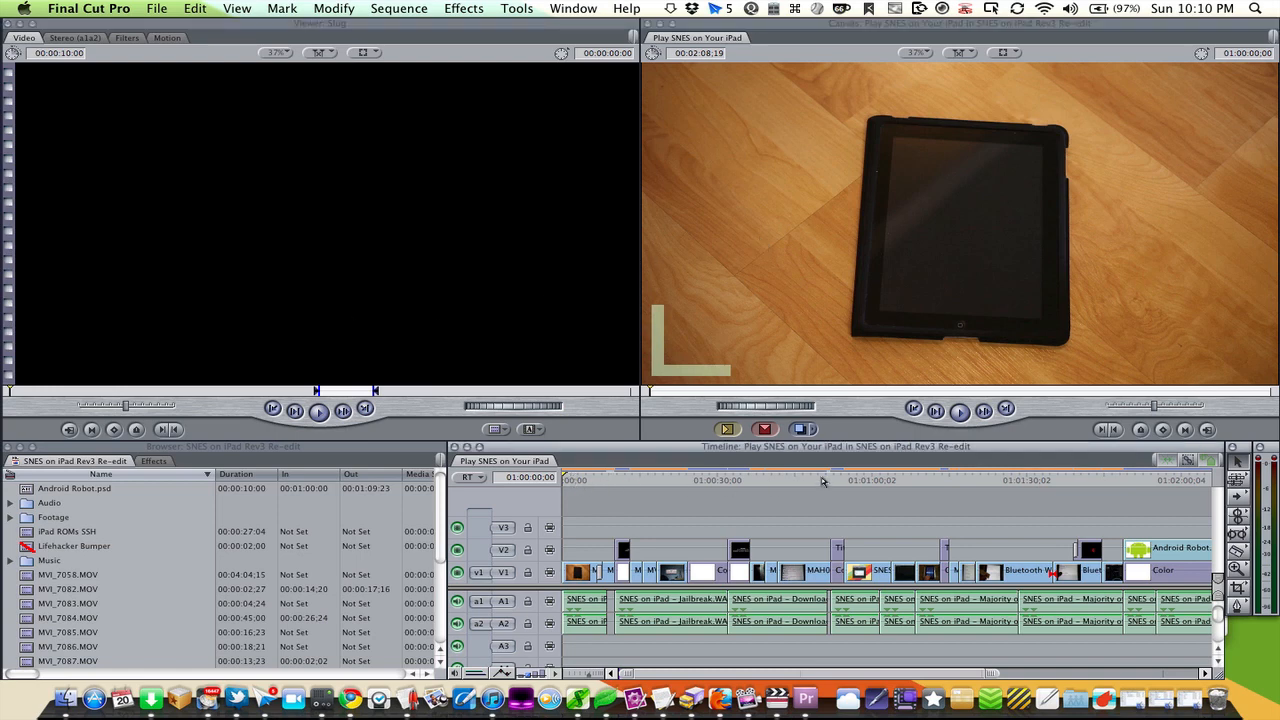
click(1020, 481)
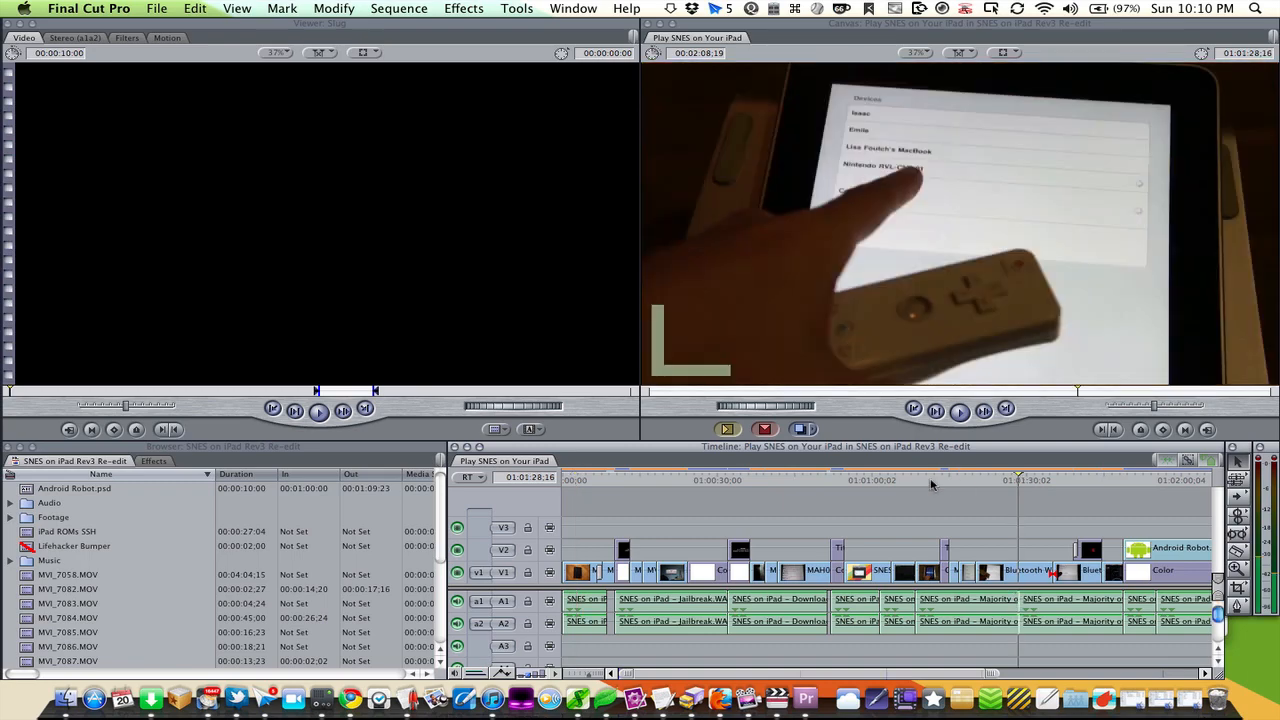
click(896, 481)
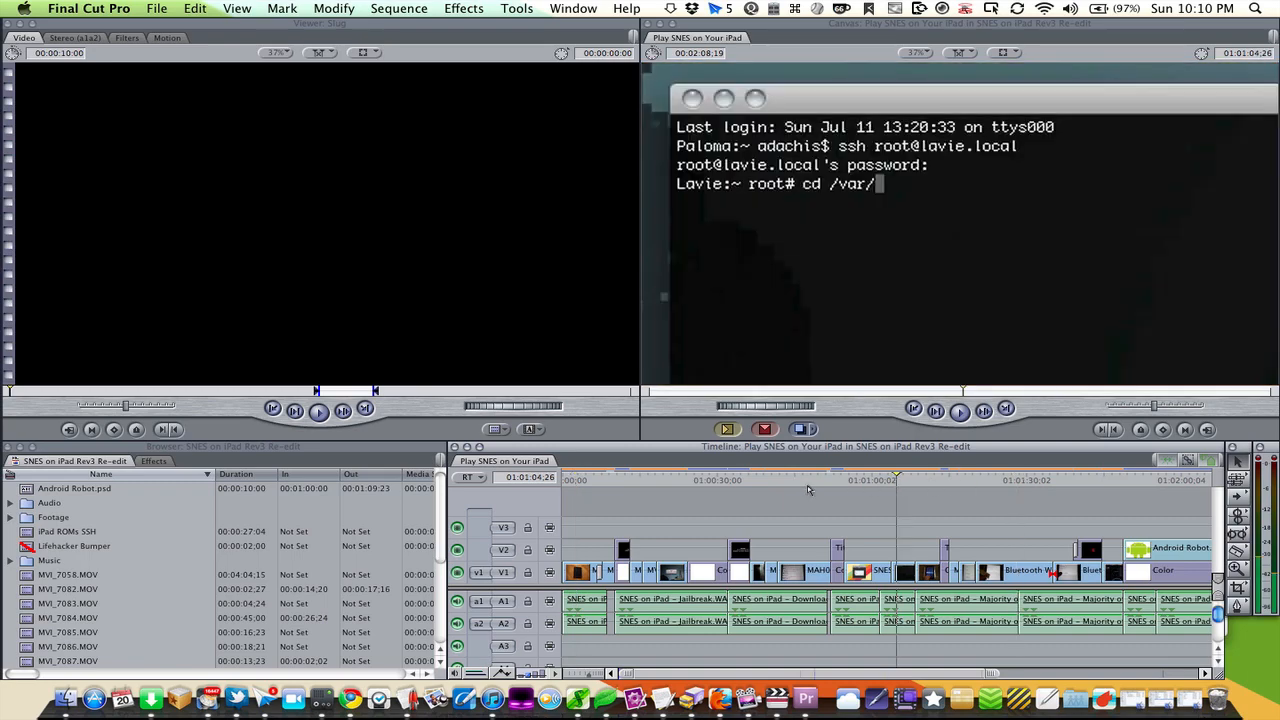
click(808, 481)
click(718, 478)
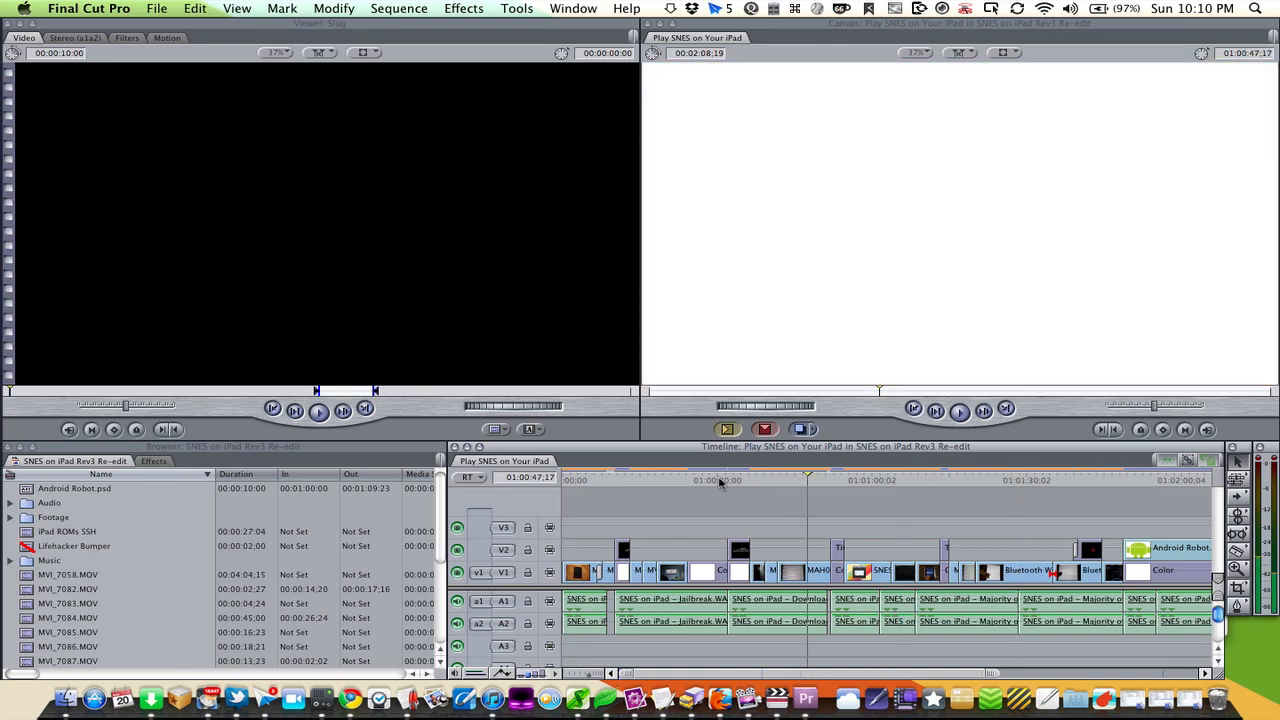
click(596, 481)
key(Left)
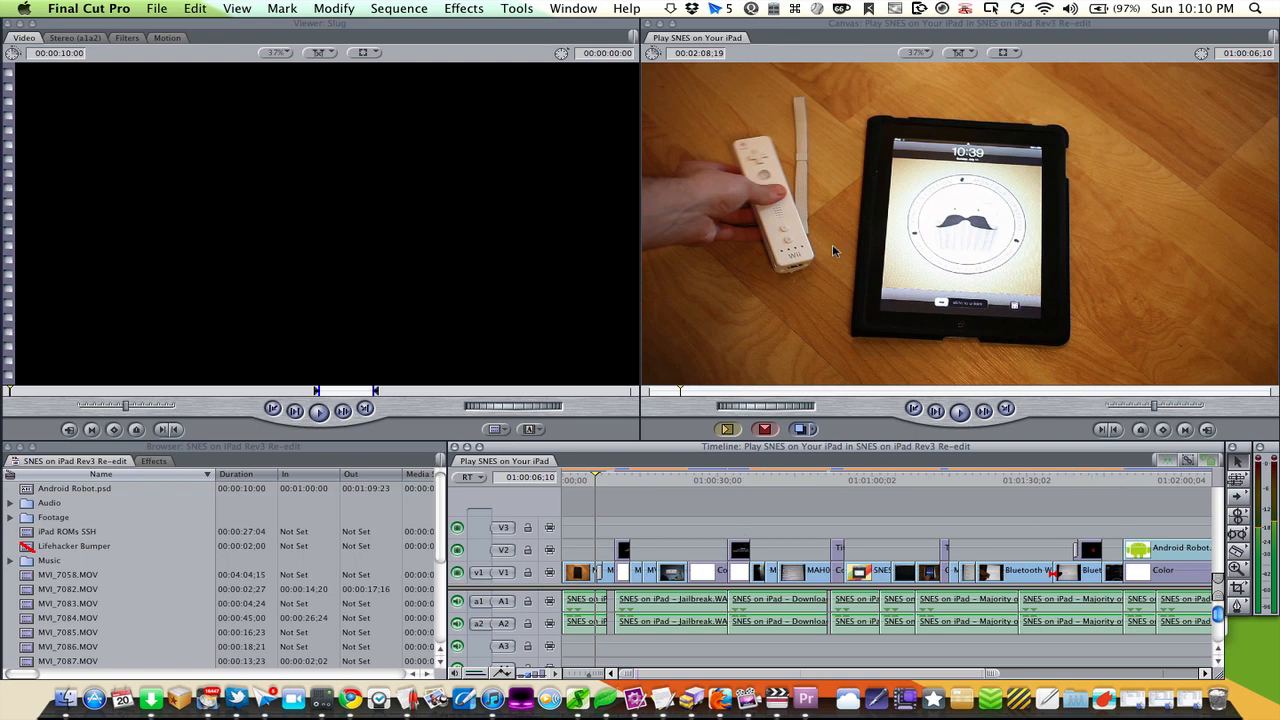
Scrub the sequence in the Canvas to about 01:00:46;10 and move the playhead back ten seconds with the timecode offset -1000
click(766, 393)
click(788, 393)
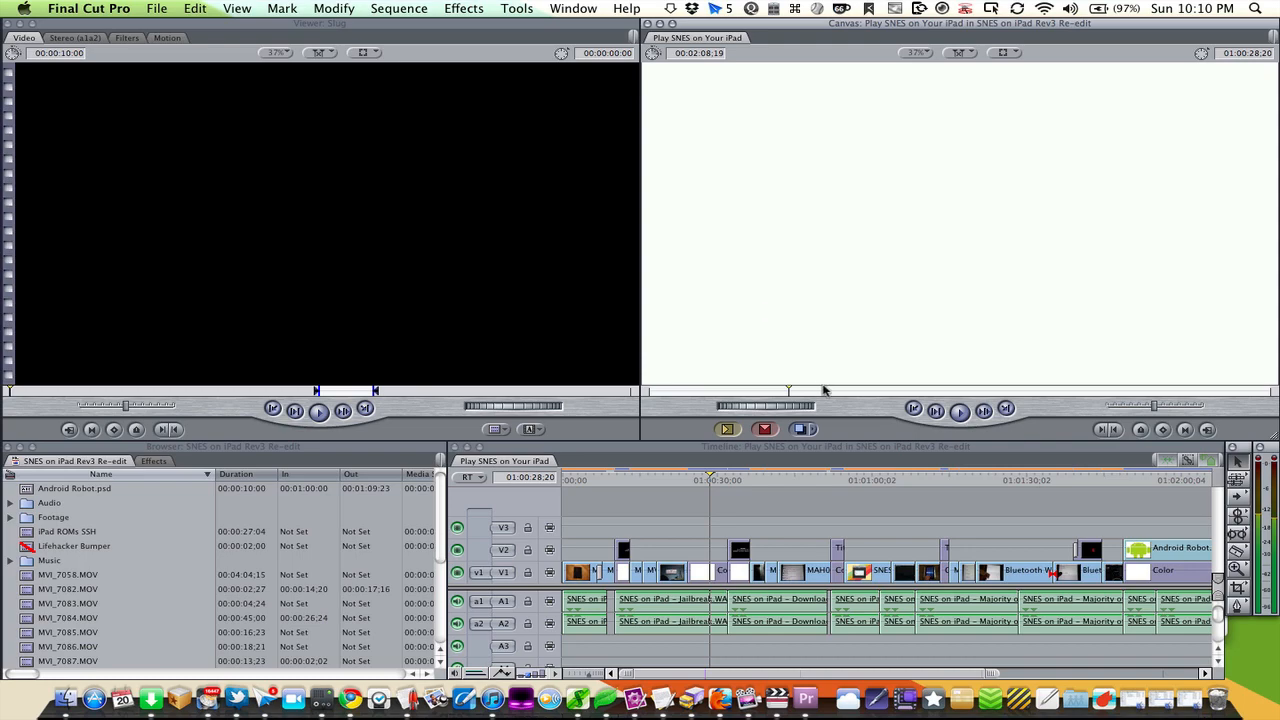
drag(824, 390, 873, 392)
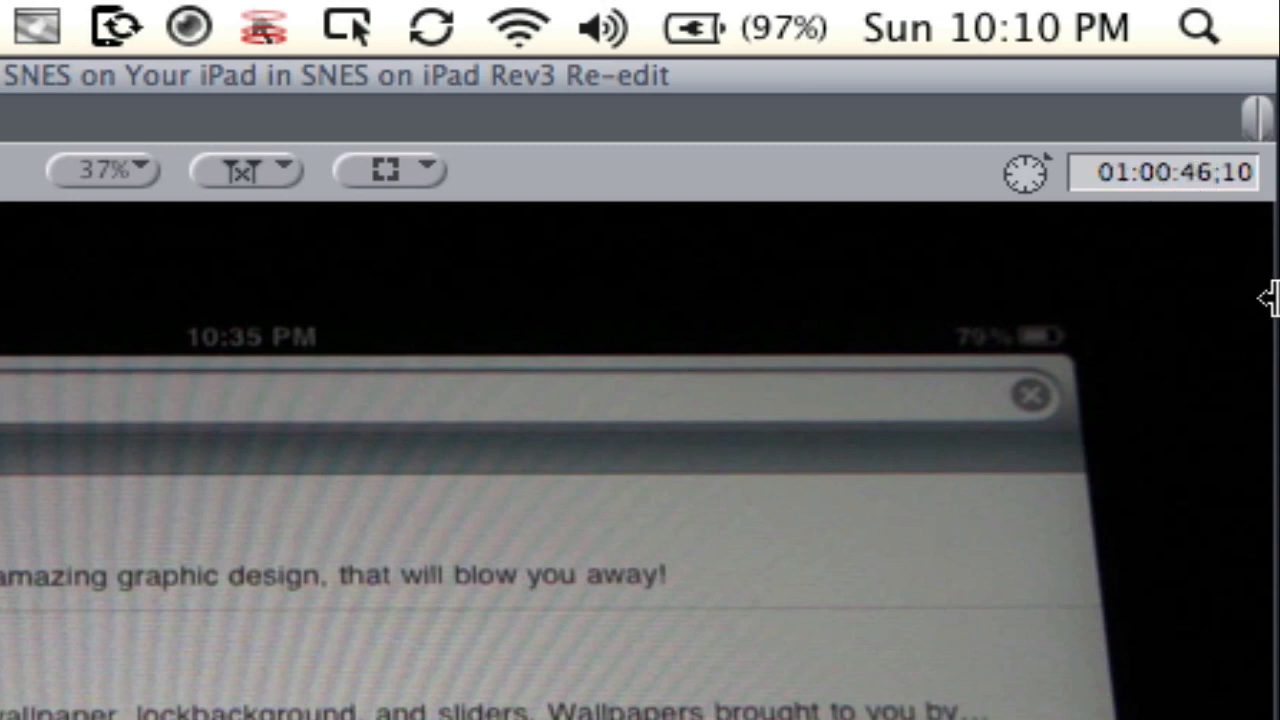
text(-1000)
key(Return)
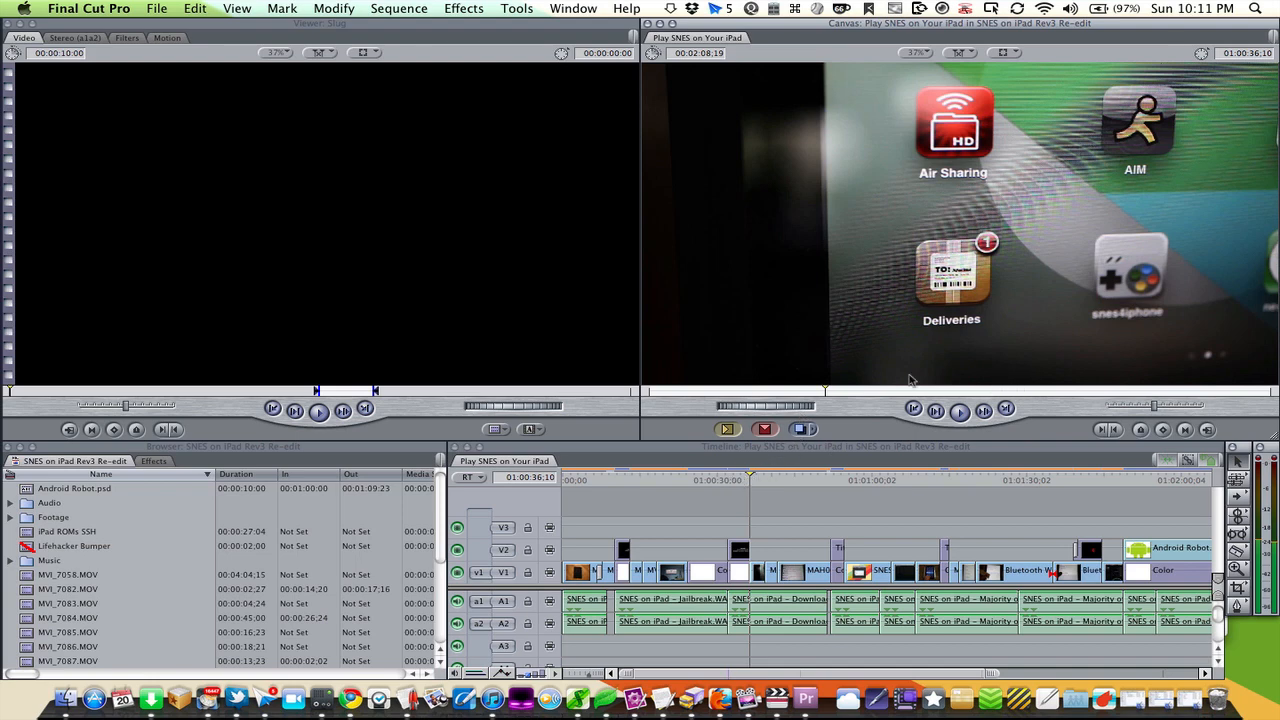
Load the iPad ROMs SSH clip from the Browser into the Viewer
click(365, 331)
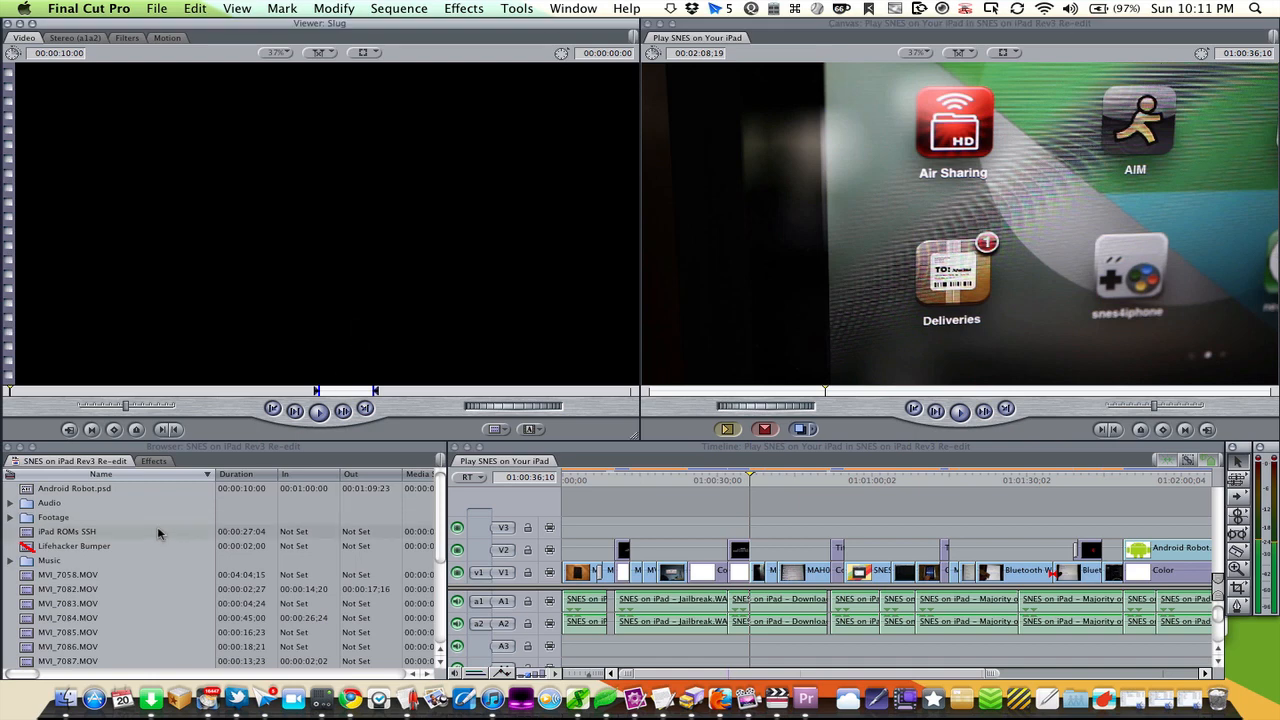
click(86, 539)
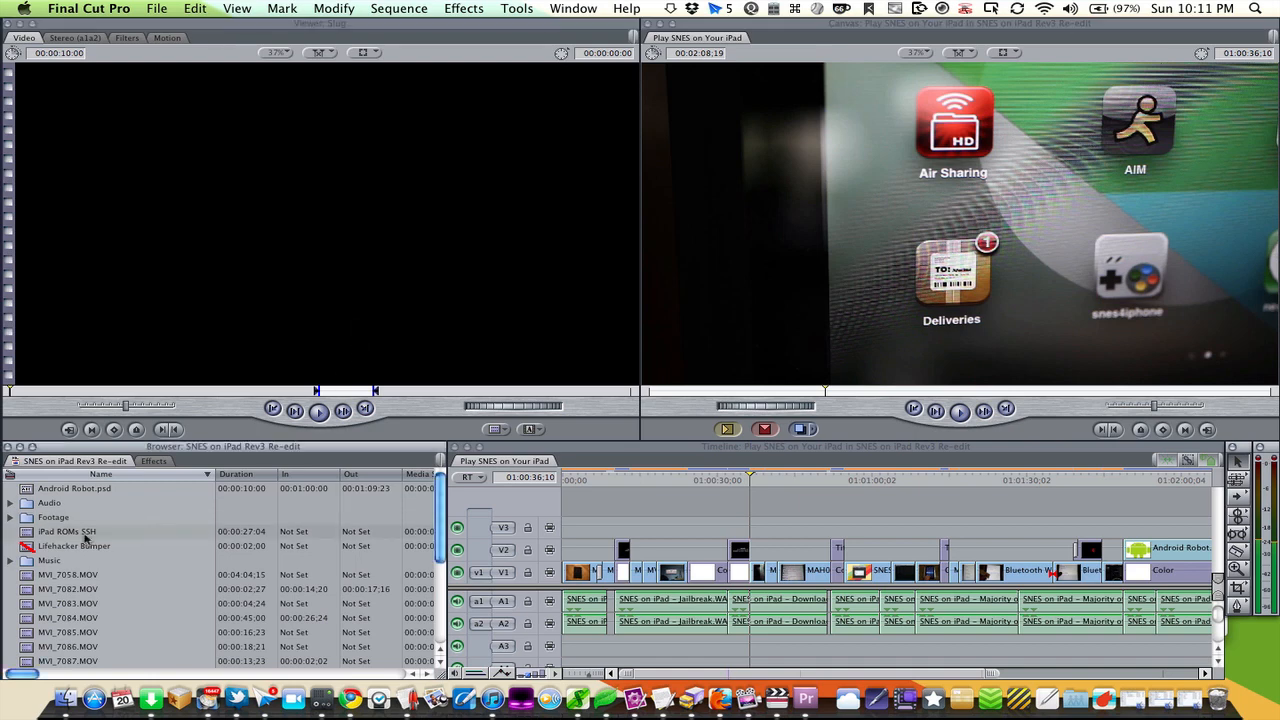
click(27, 536)
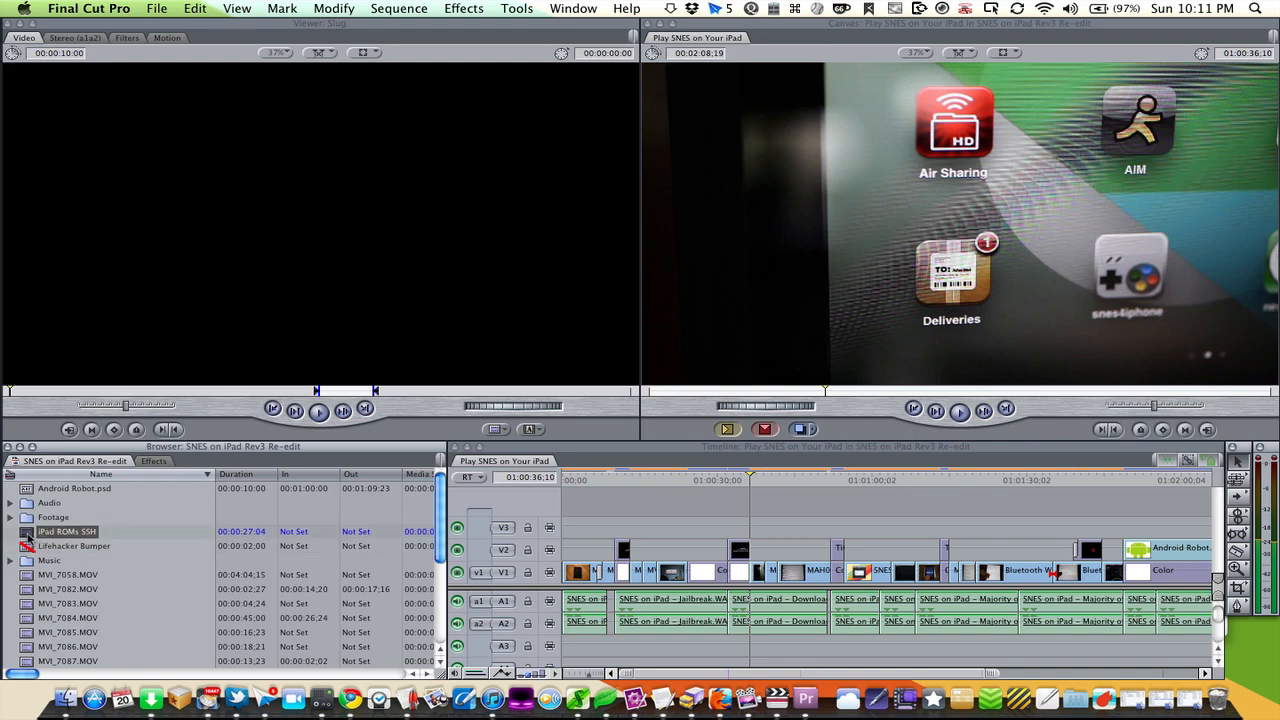
double_click(27, 536)
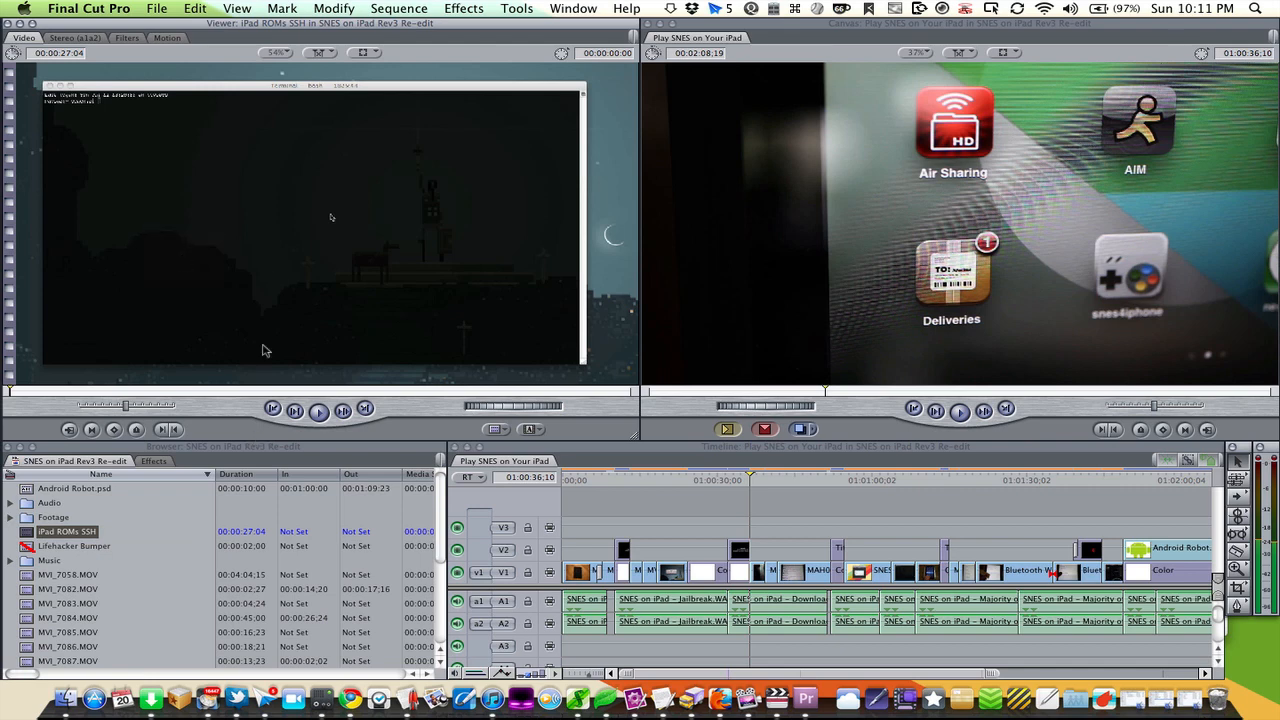
Enlarge the Viewer image to 100% to inspect it and return the zoom to Fit to Window
click(278, 53)
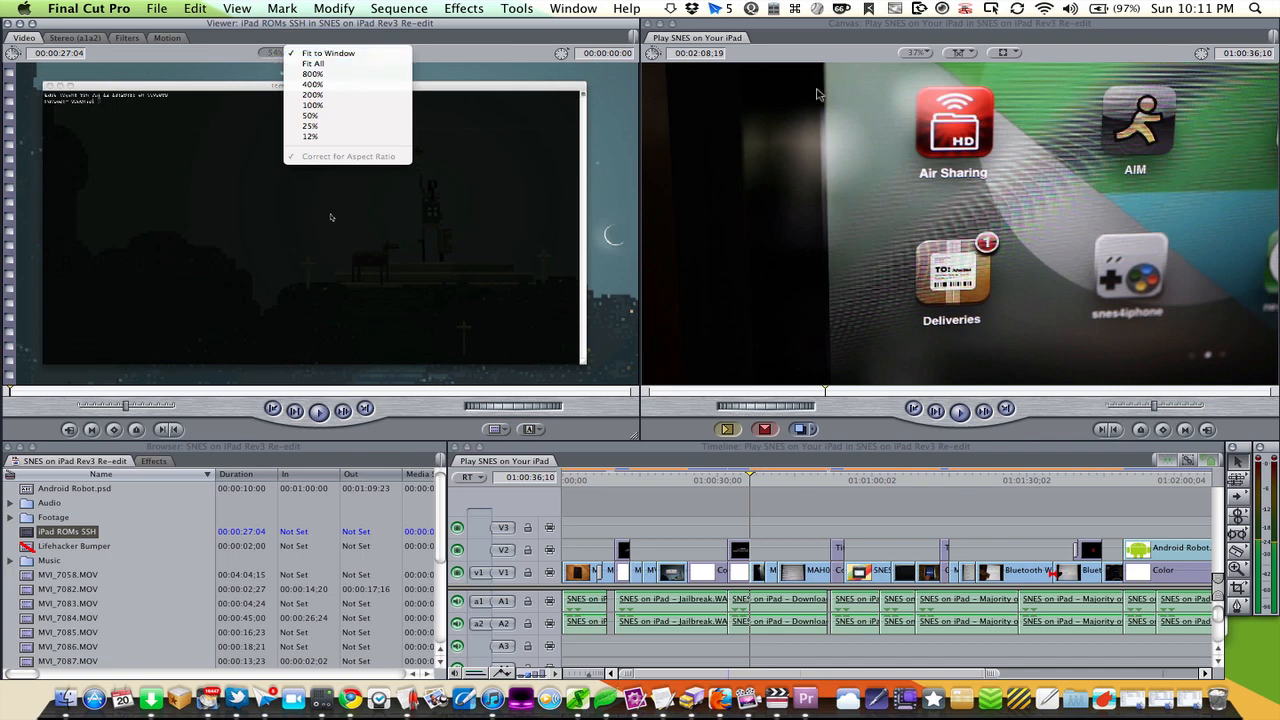
click(310, 105)
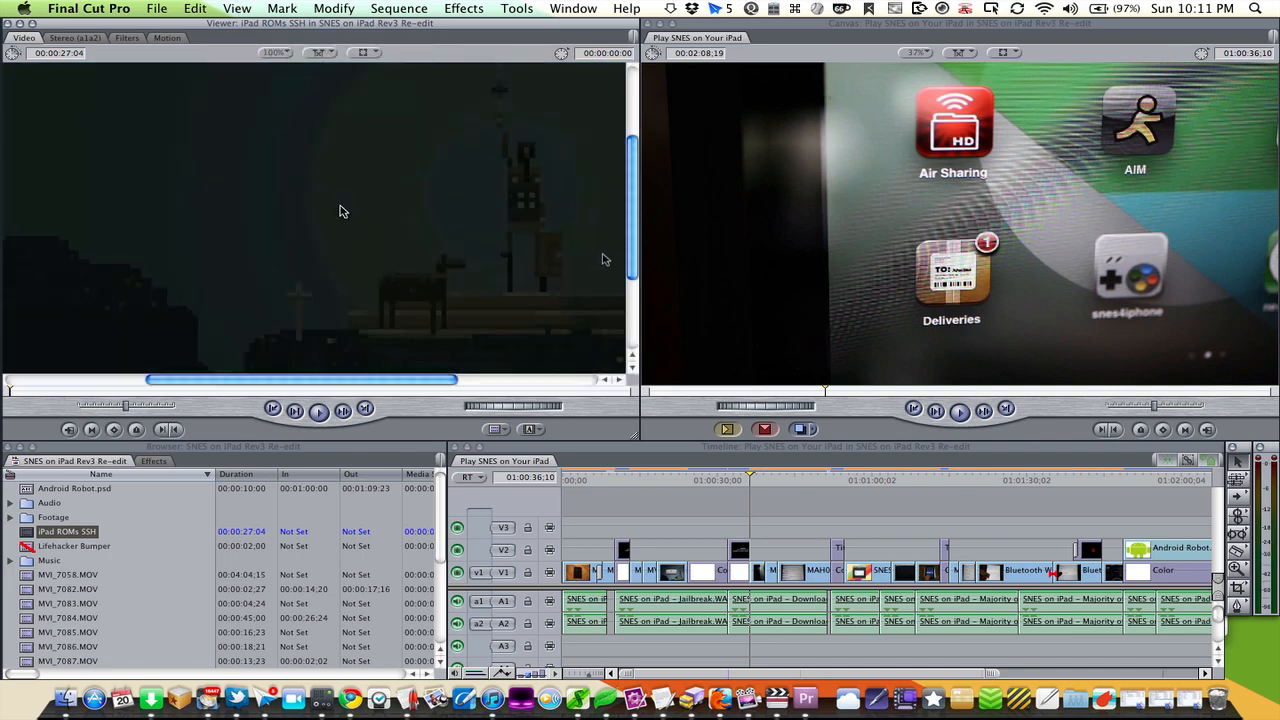
drag(630, 248, 606, 206)
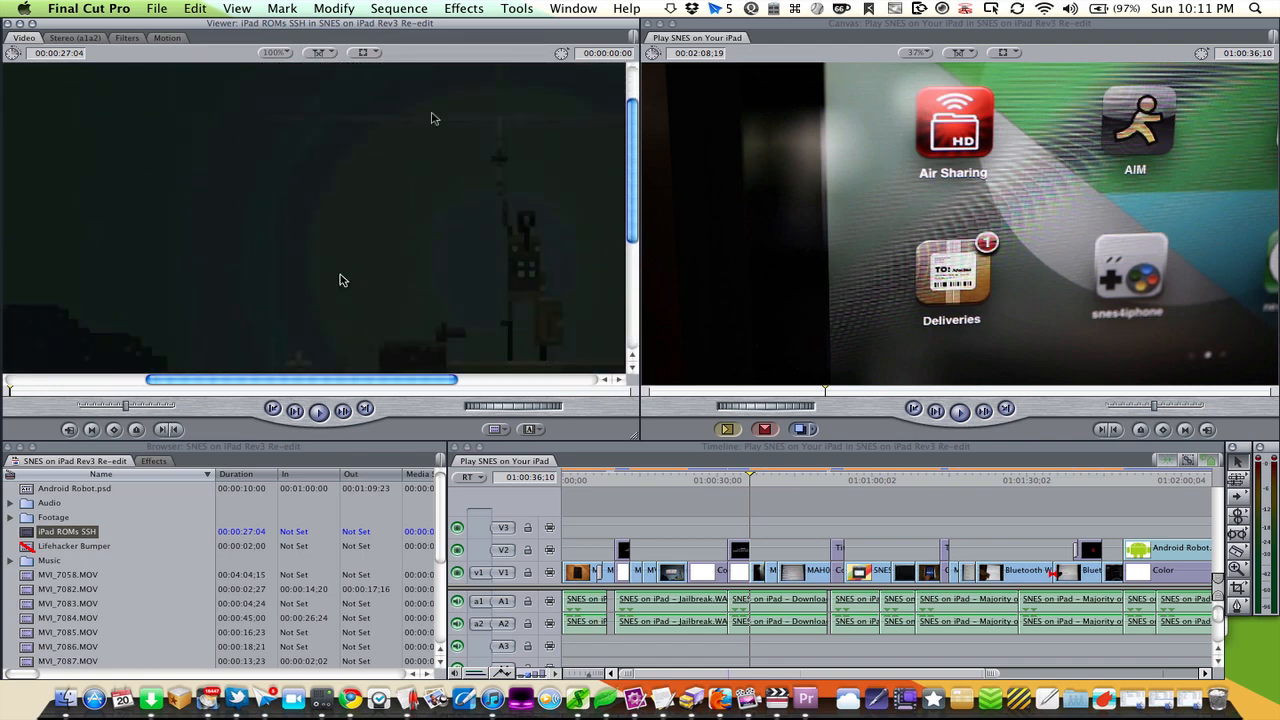
click(284, 53)
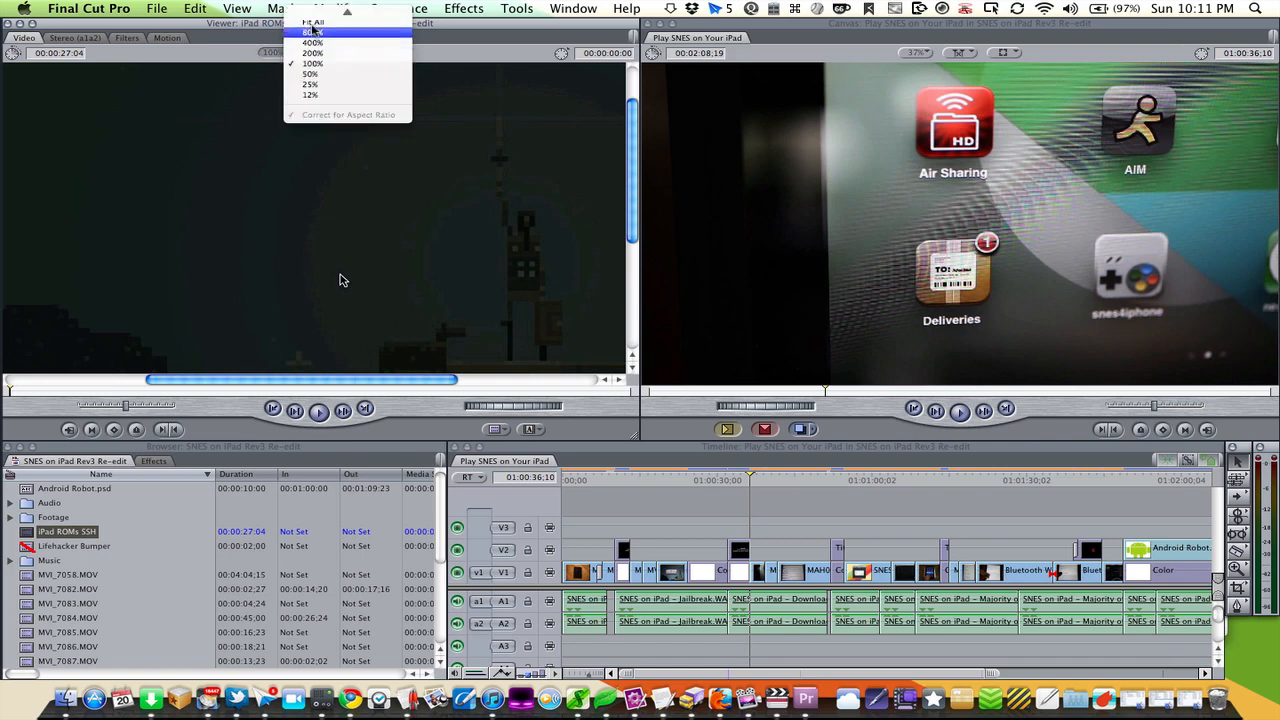
click(362, 14)
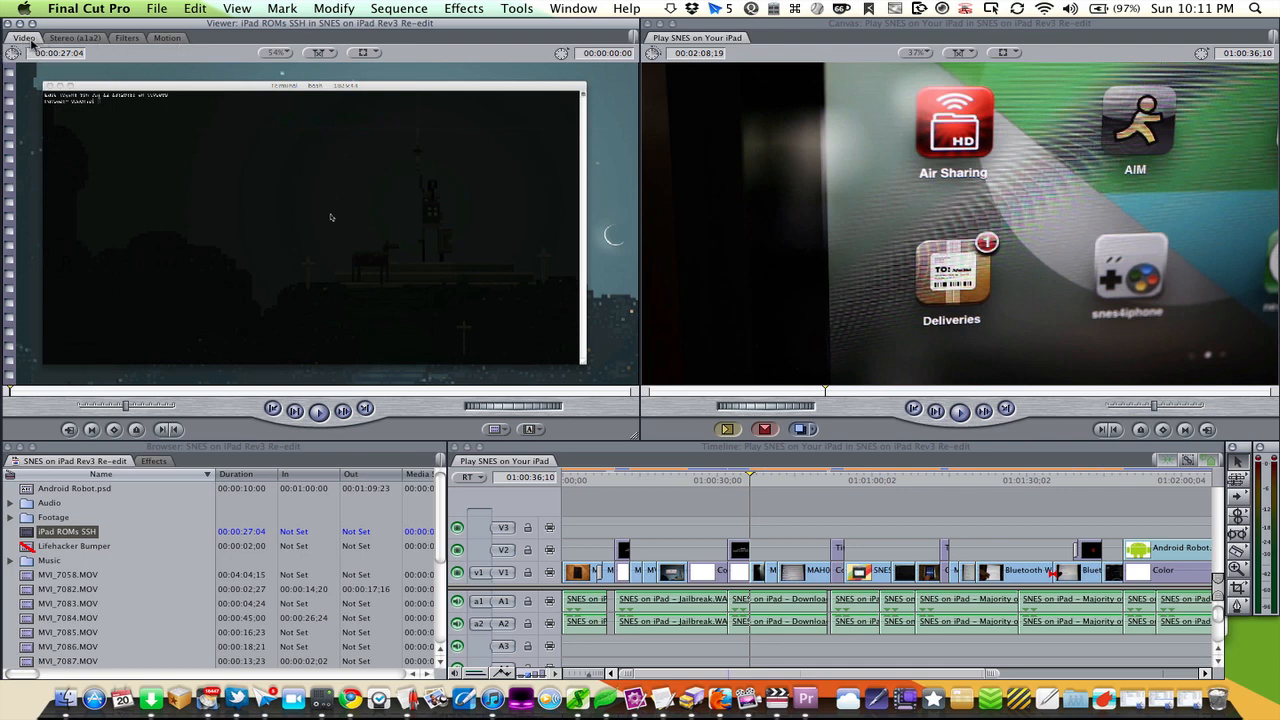
Examine the iPad ROMs SSH clip's stereo audio, filter and motion settings in the Viewer and return to its video
click(98, 39)
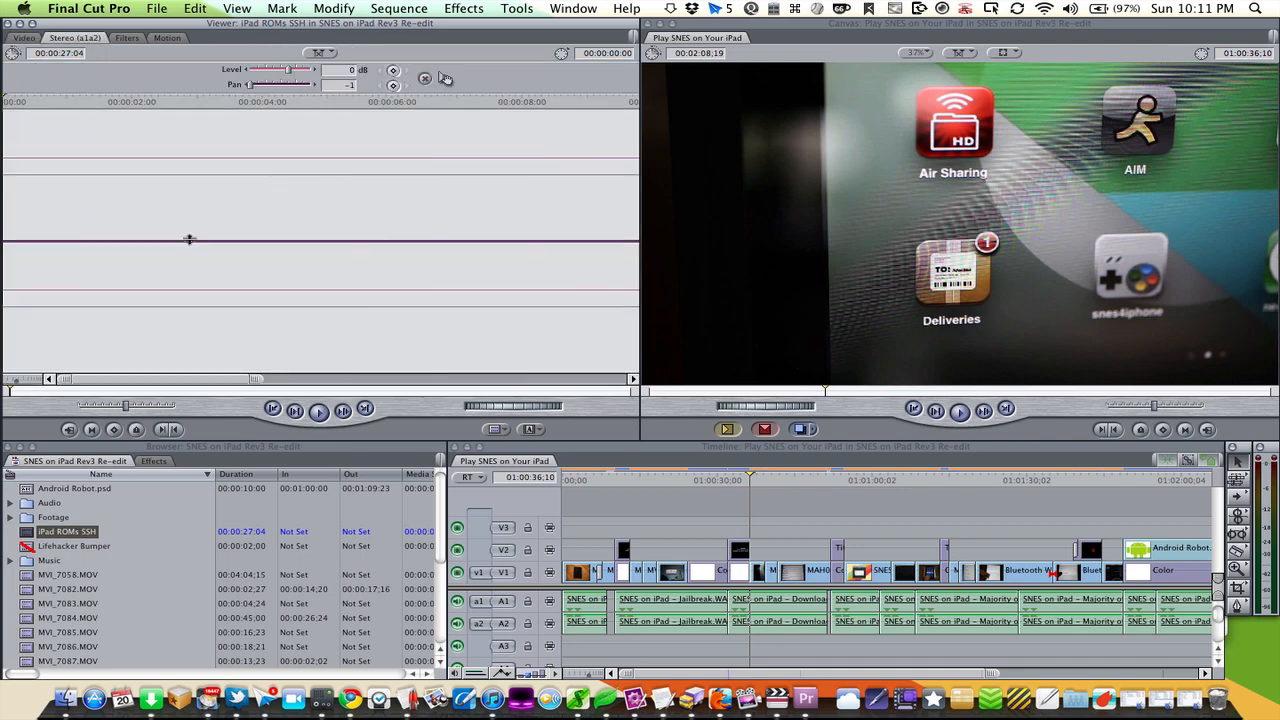
scroll(261, 292, right, 10)
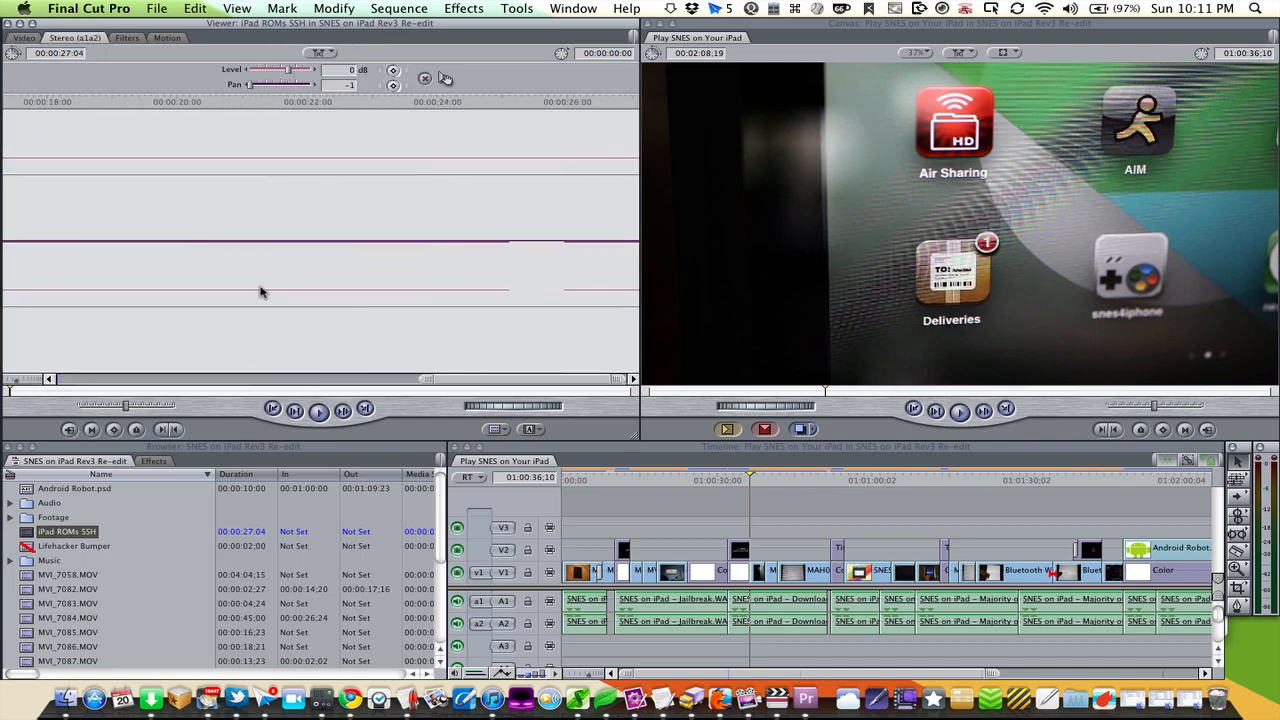
scroll(261, 292, left, 10)
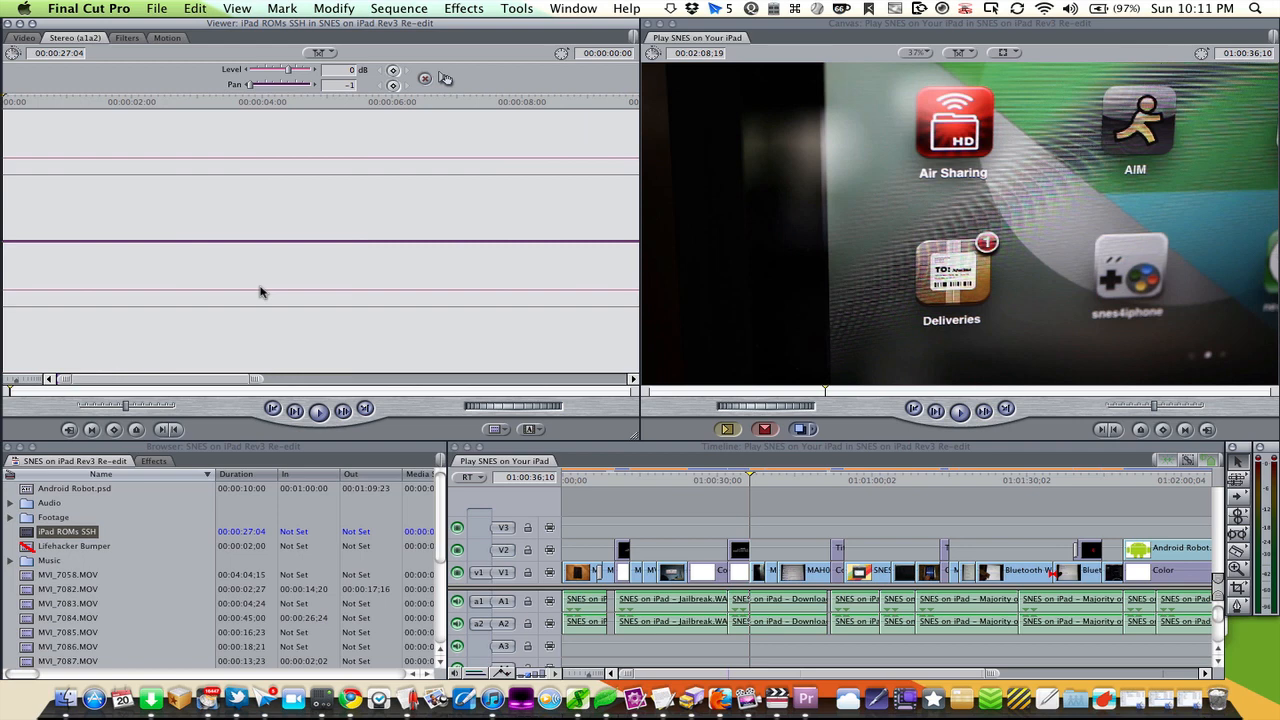
click(120, 40)
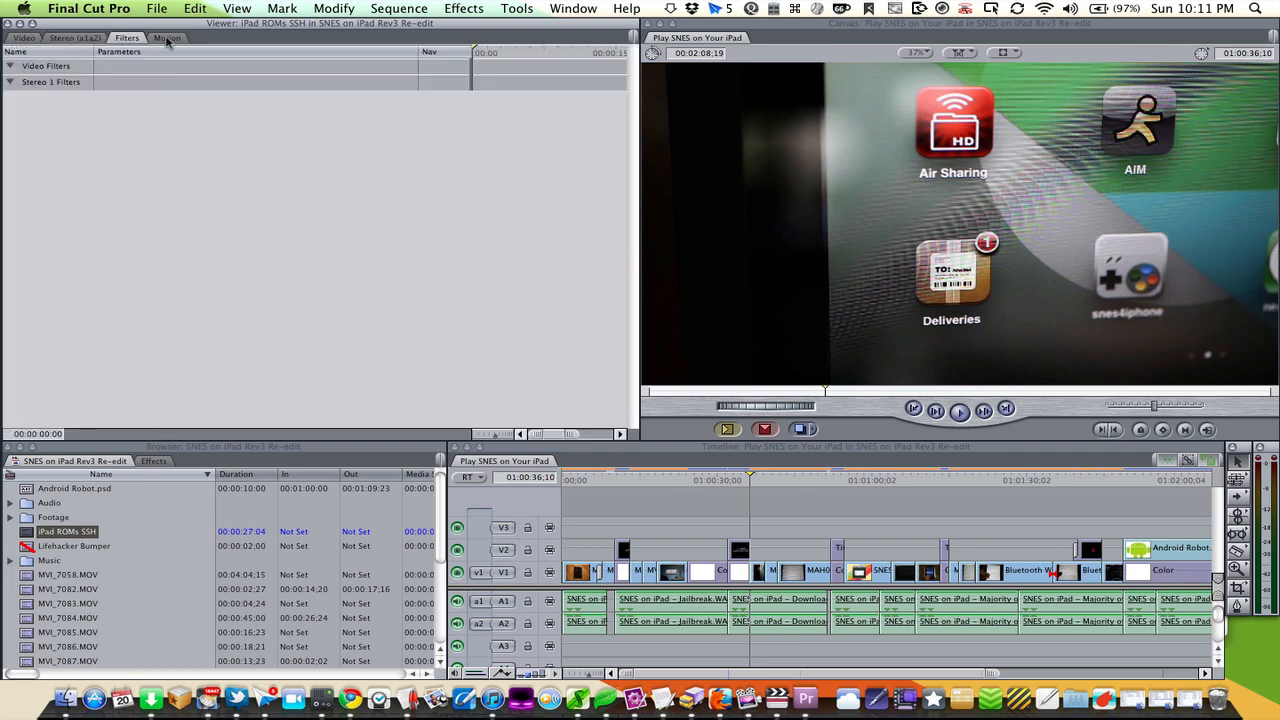
click(167, 39)
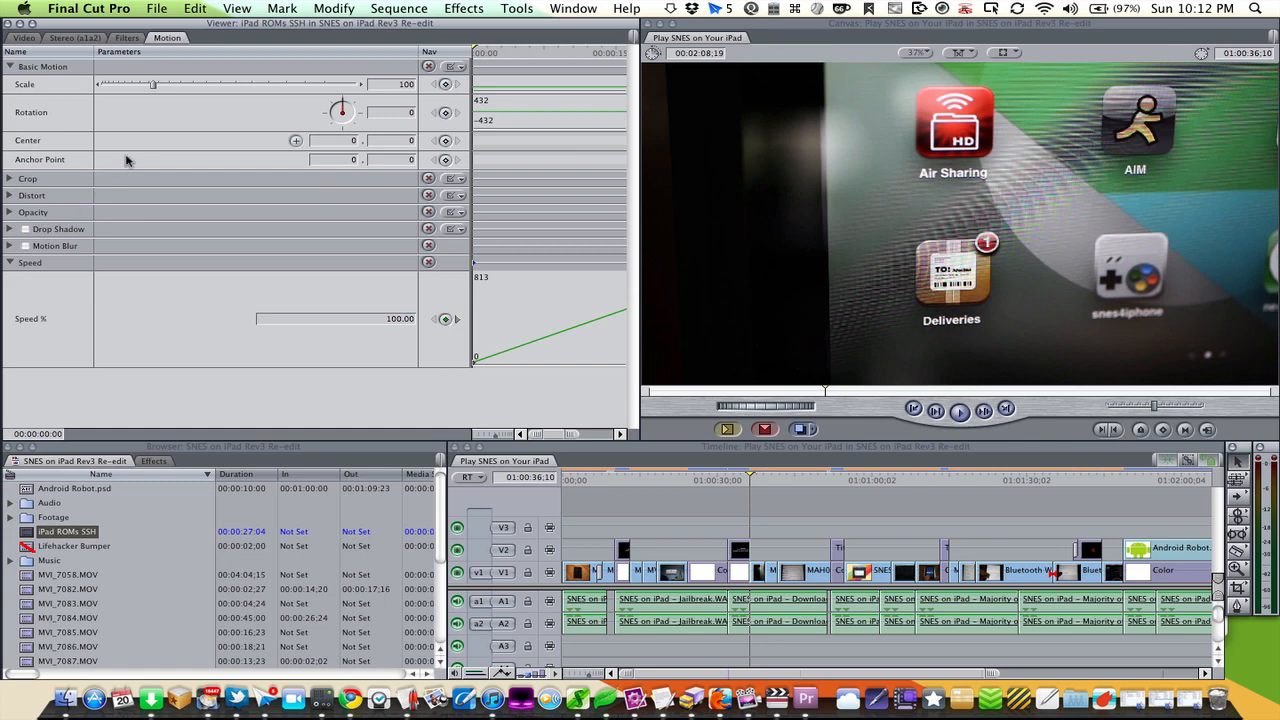
click(24, 38)
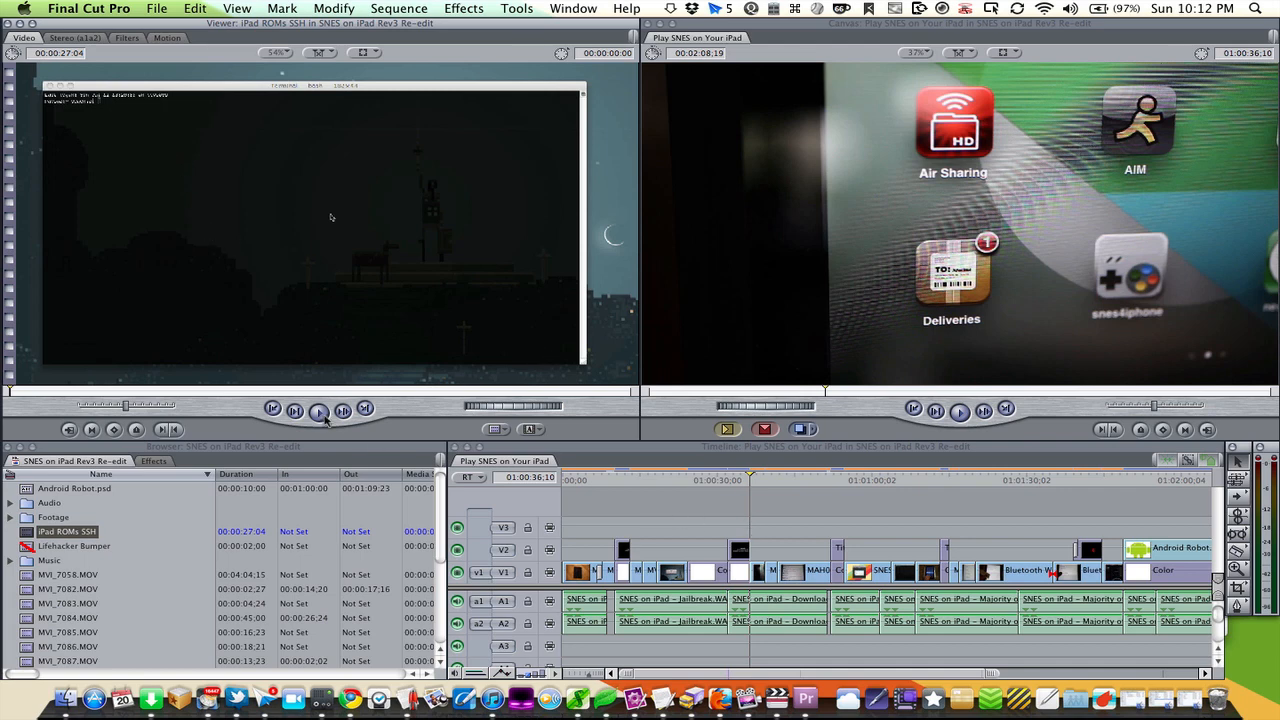
Mark an In point at 00:00:05:17 and an Out point at 00:00:10:26 on the iPad ROMs SSH clip
click(137, 392)
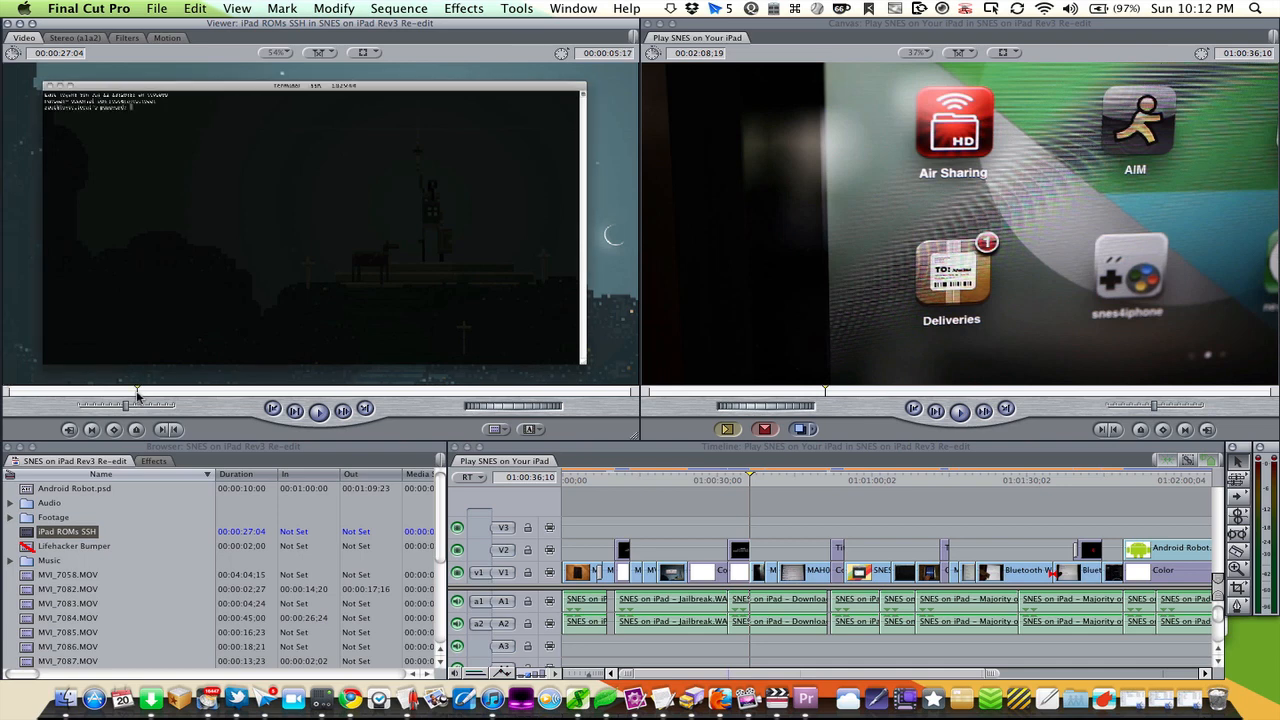
key(i)
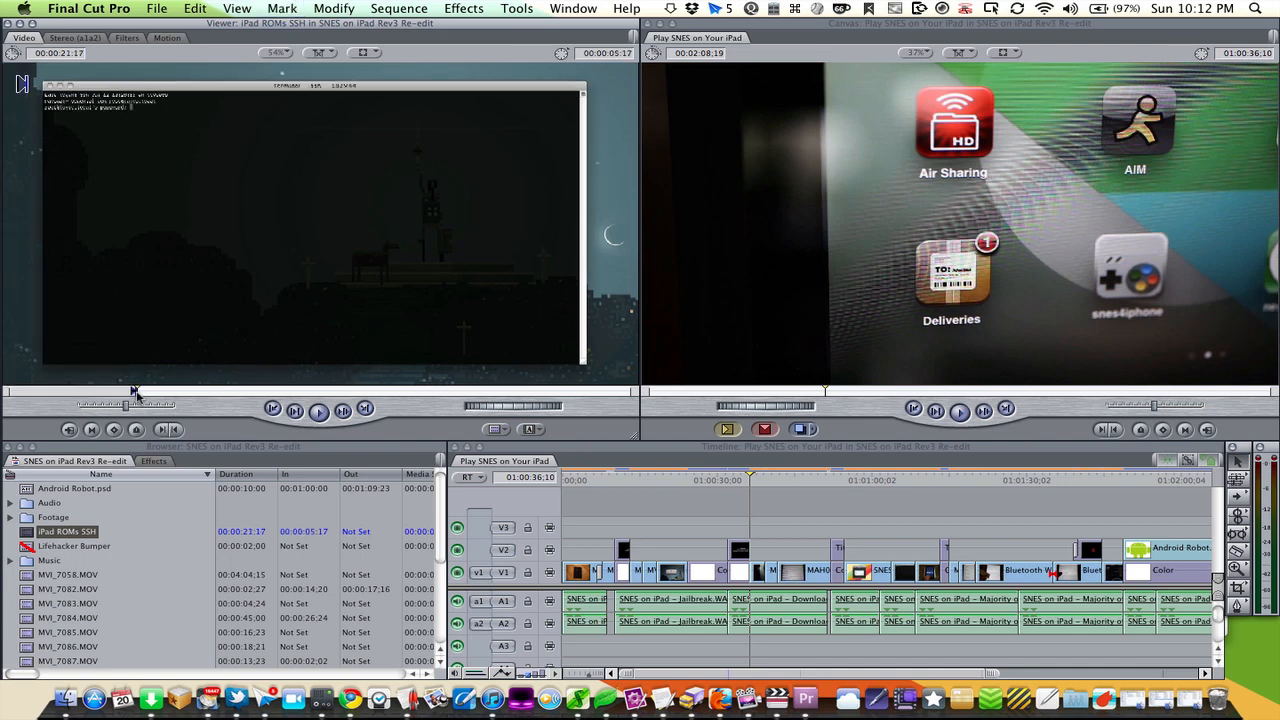
click(260, 392)
key(o)
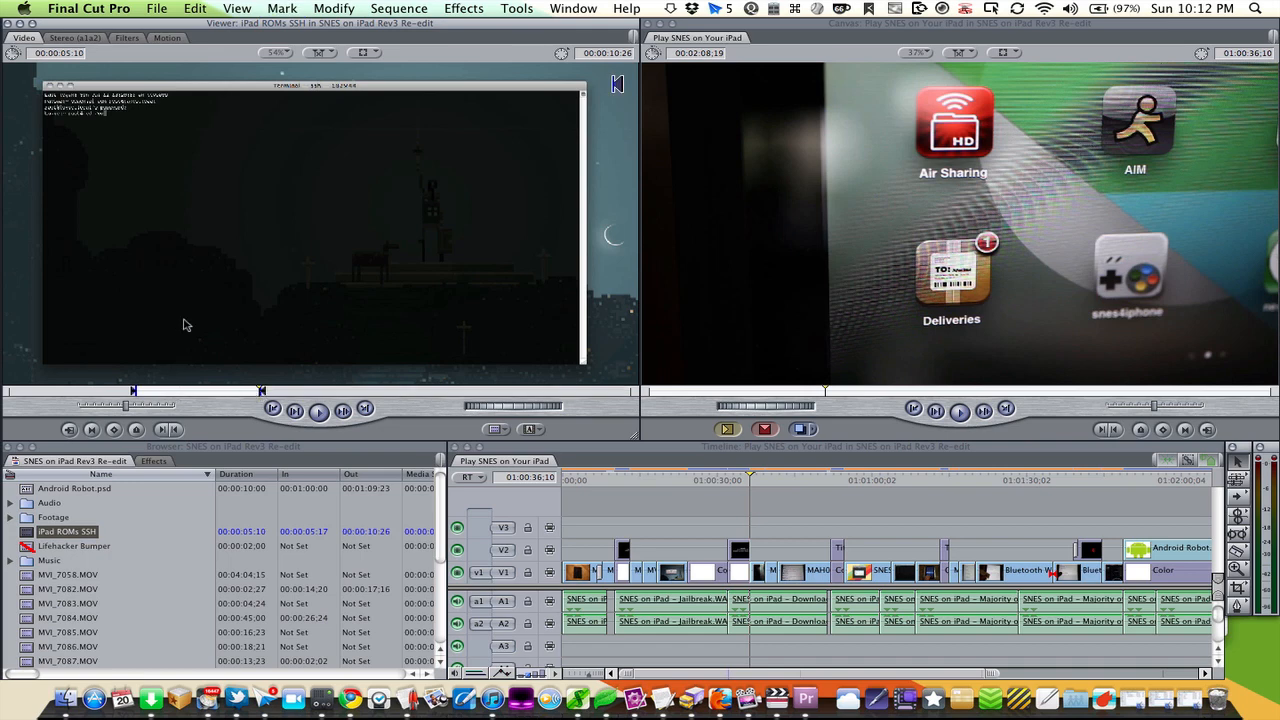
drag(193, 305, 346, 240)
Reset the iPad ROMs SSH clip's In point to 00:00:00:00 and its Out point to 00:00:27:03
drag(55, 393, 6, 397)
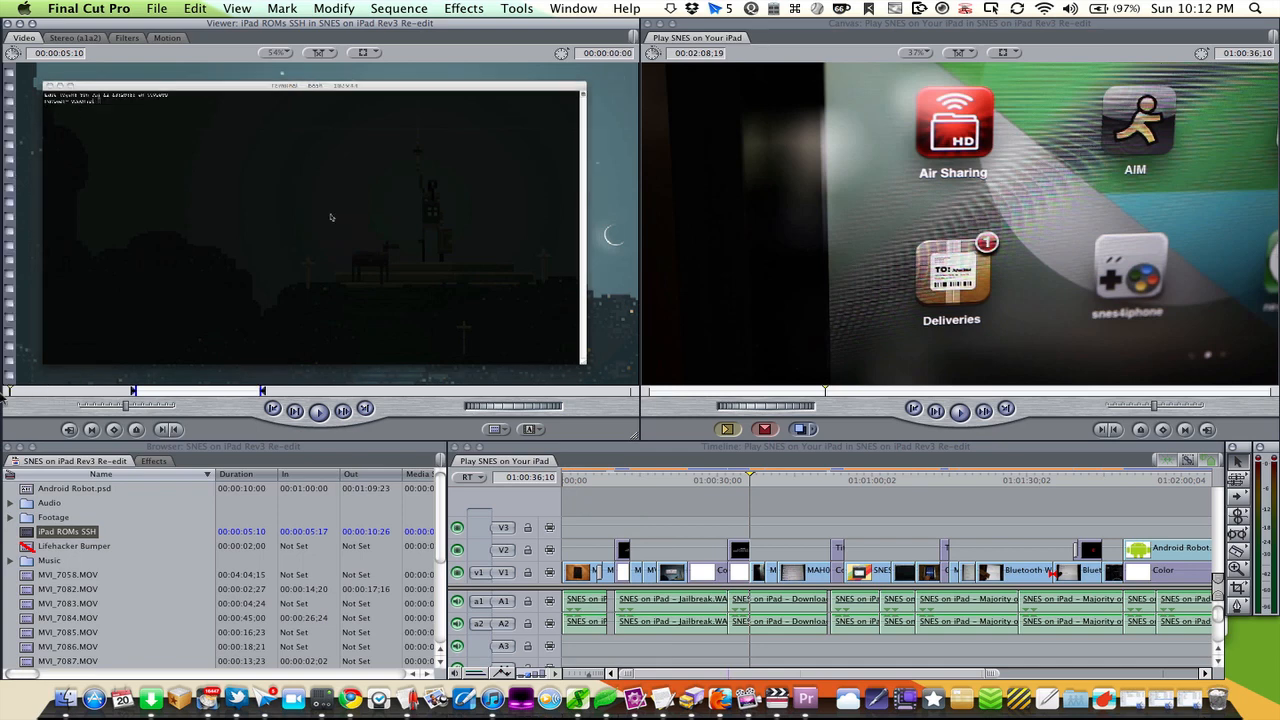
key(i)
drag(619, 393, 650, 395)
key(o)
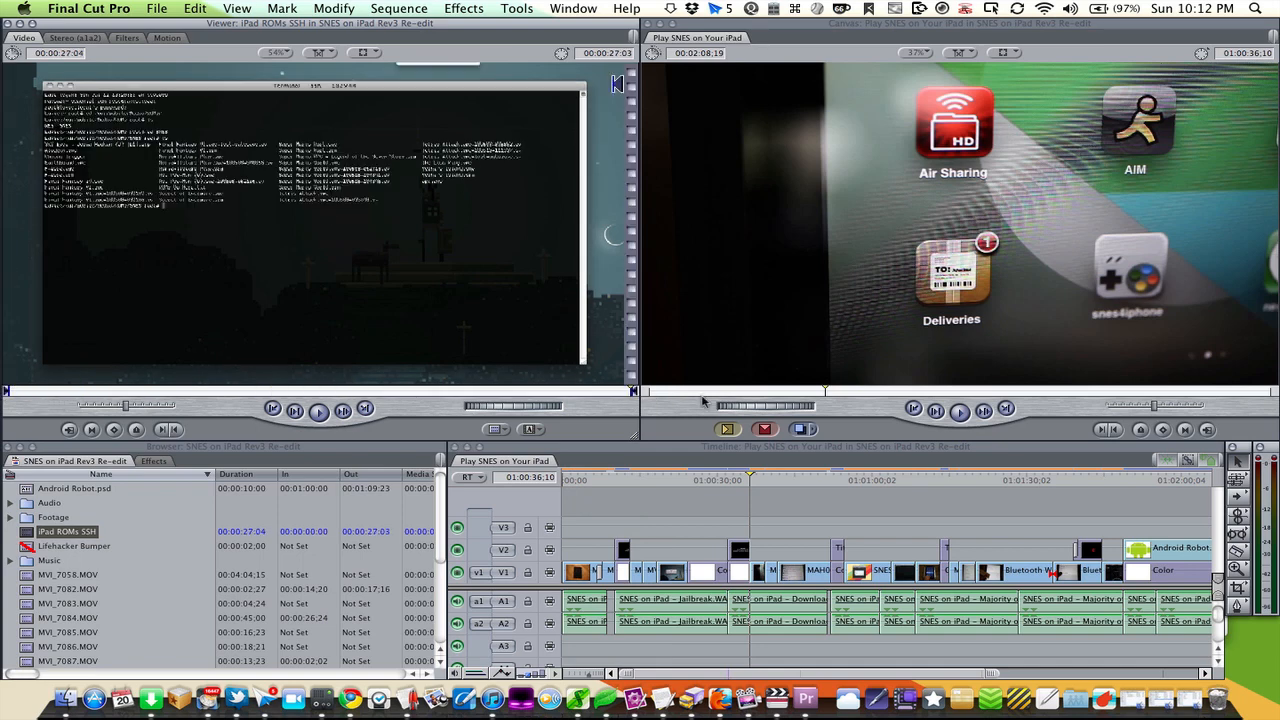
drag(408, 258, 258, 172)
Open the sequence's Spirit jailbreak clip at about 01:00:21;11 in the Viewer and set its Out point to 00:00:06;07
click(704, 505)
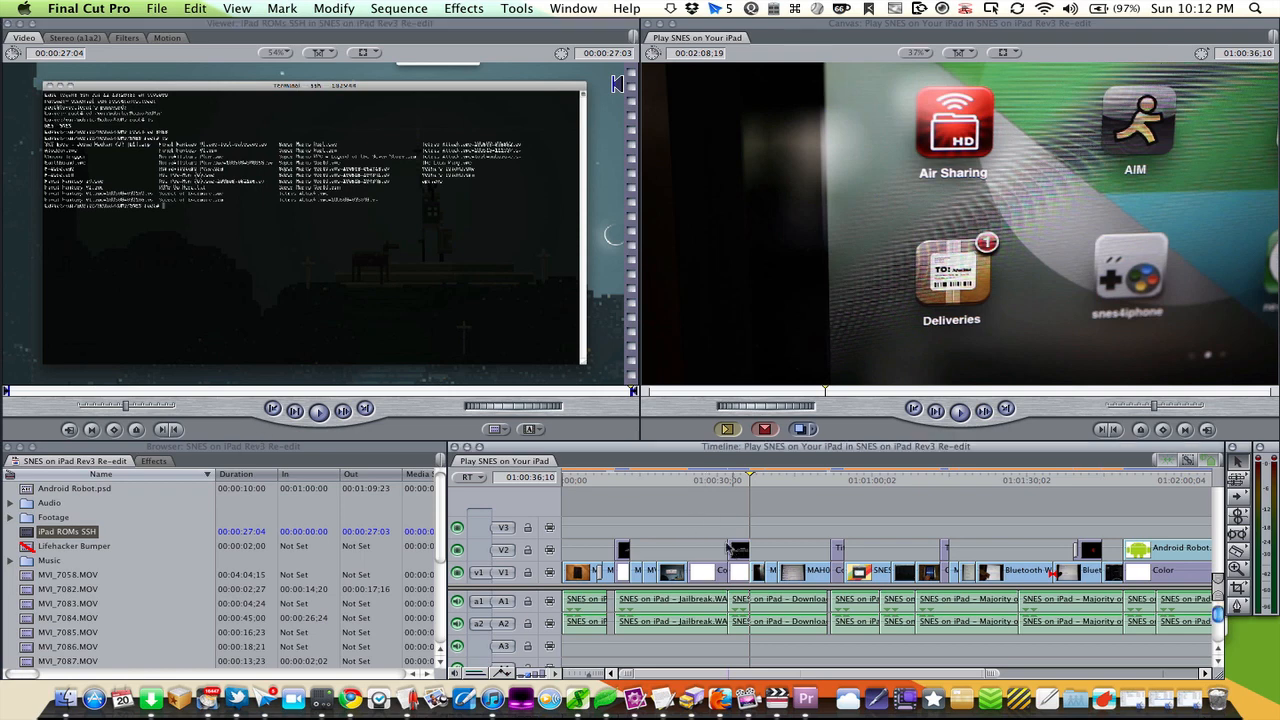
click(672, 481)
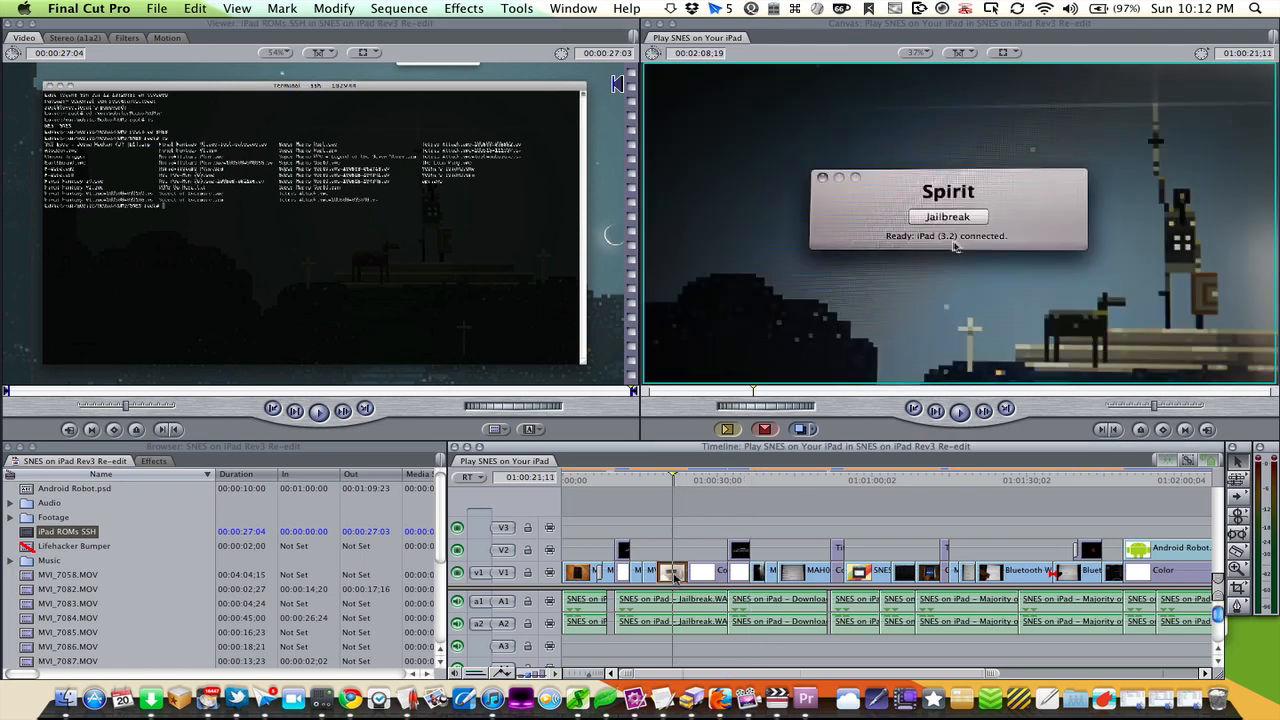
double_click(674, 575)
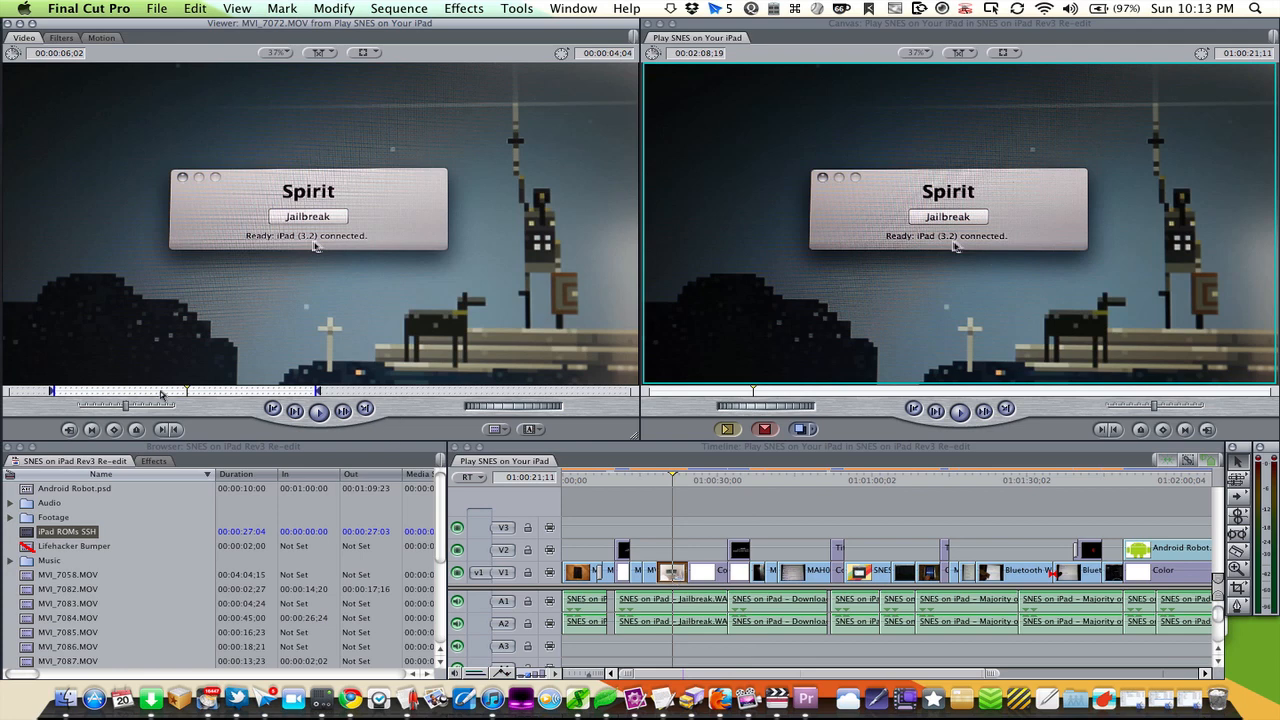
click(277, 390)
key(o)
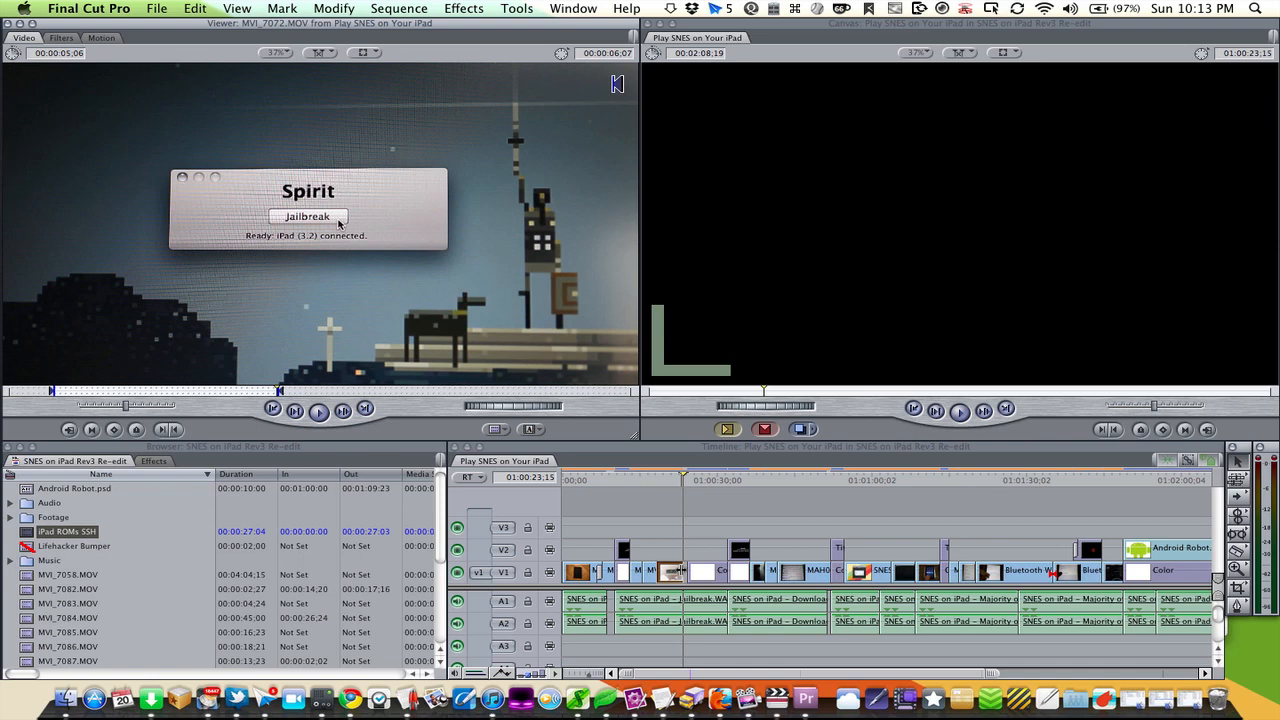
Undo the last Out point change on the sequence's Spirit jailbreak clip and deselect it in the Timeline
key(super+z)
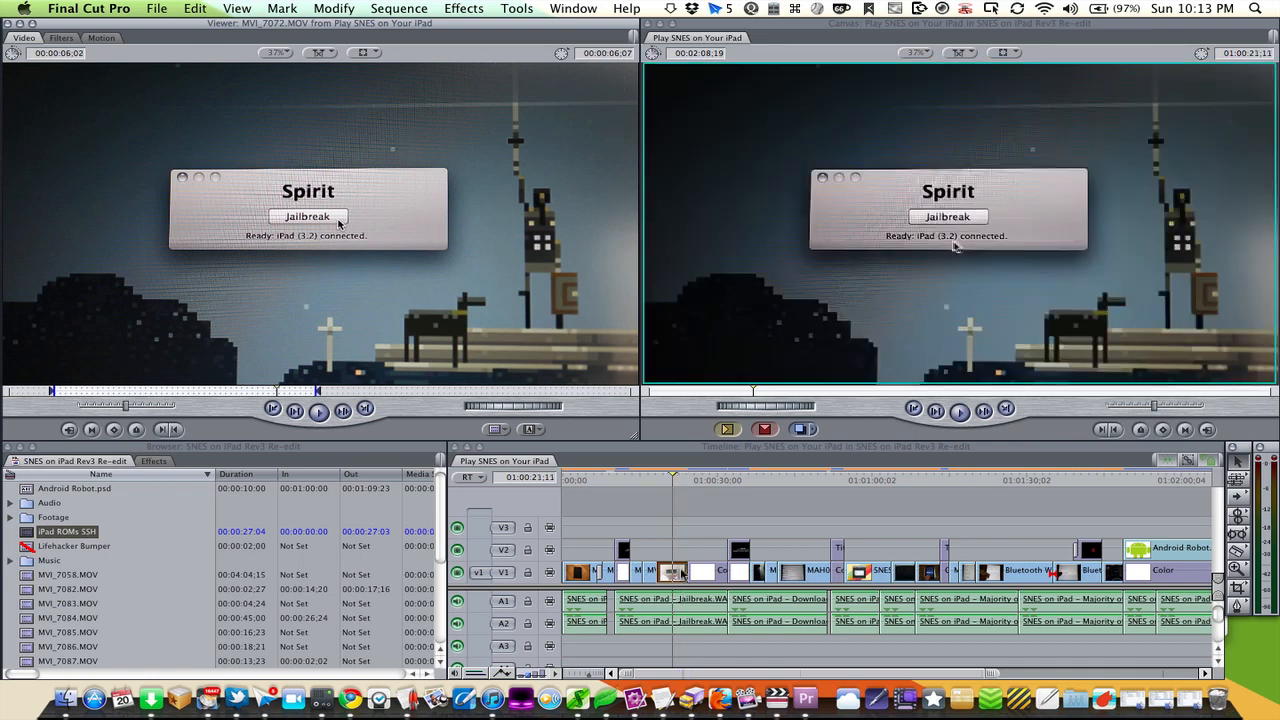
click(684, 515)
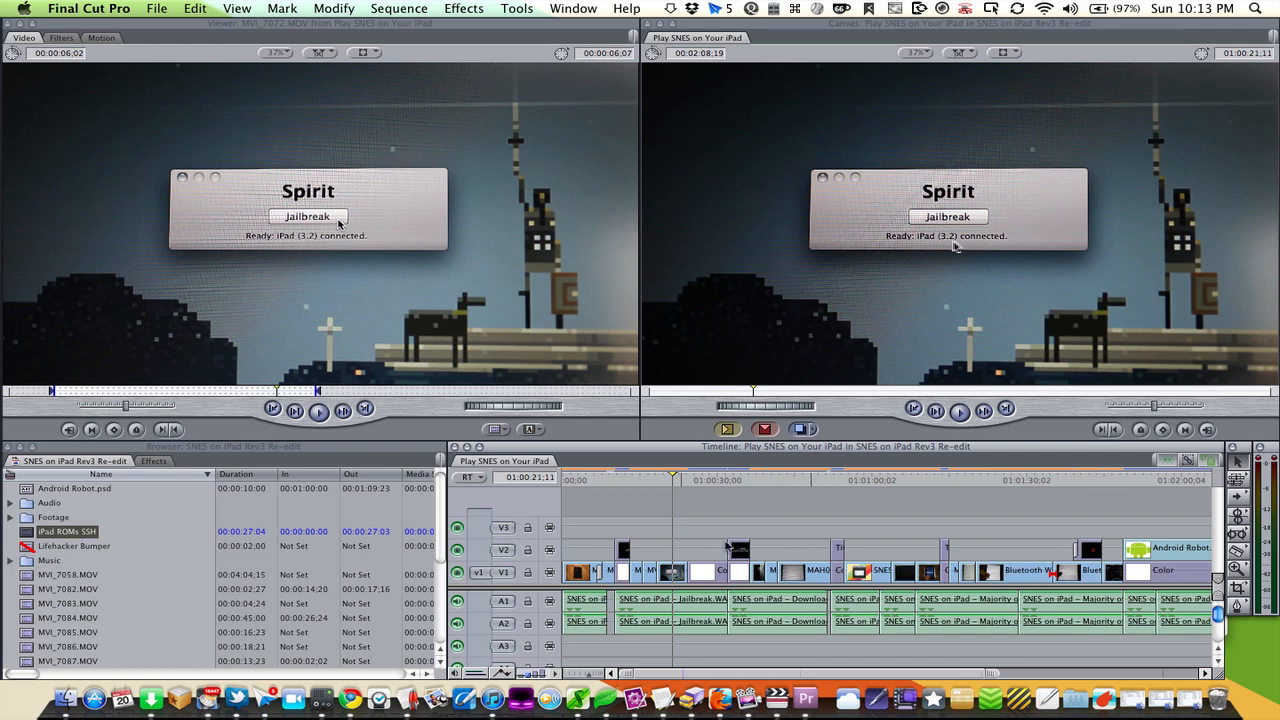
Open MVI_7058.MOV from the Browser in the Viewer and mark its In point at 00:02:24;13 and Out point at 00:02:44;20
click(128, 350)
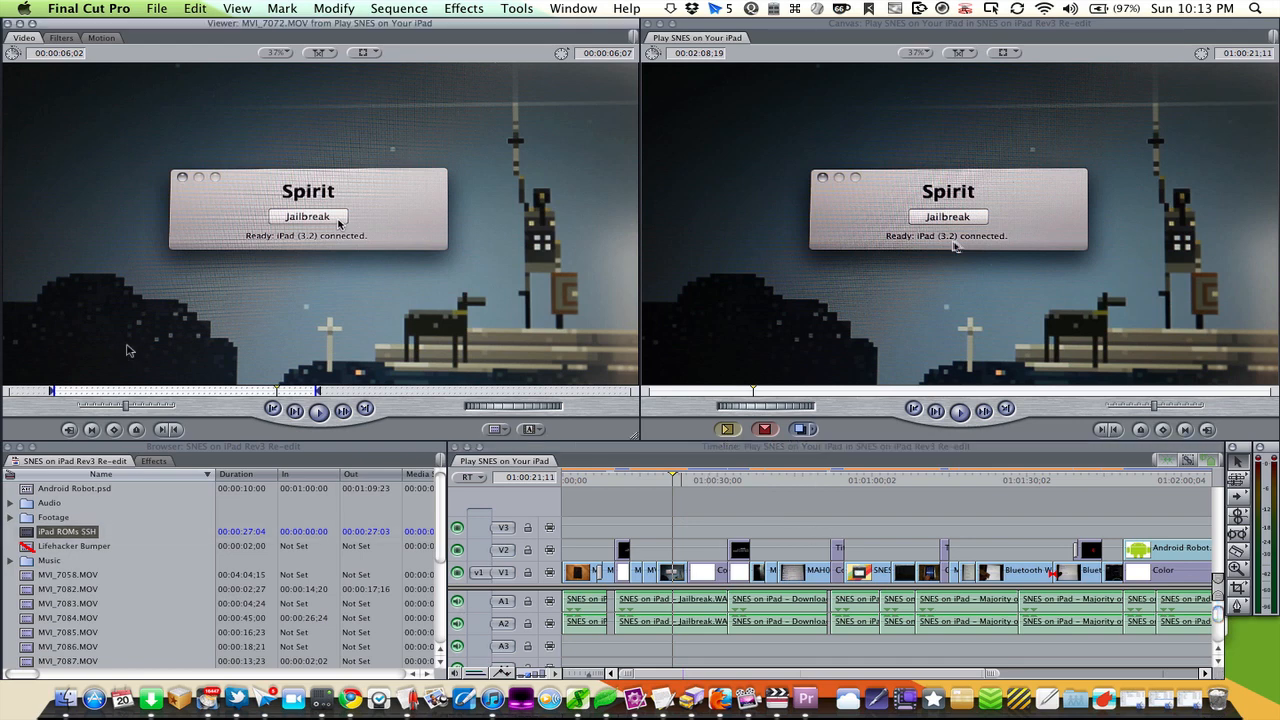
click(145, 528)
scroll(128, 573, down, 3)
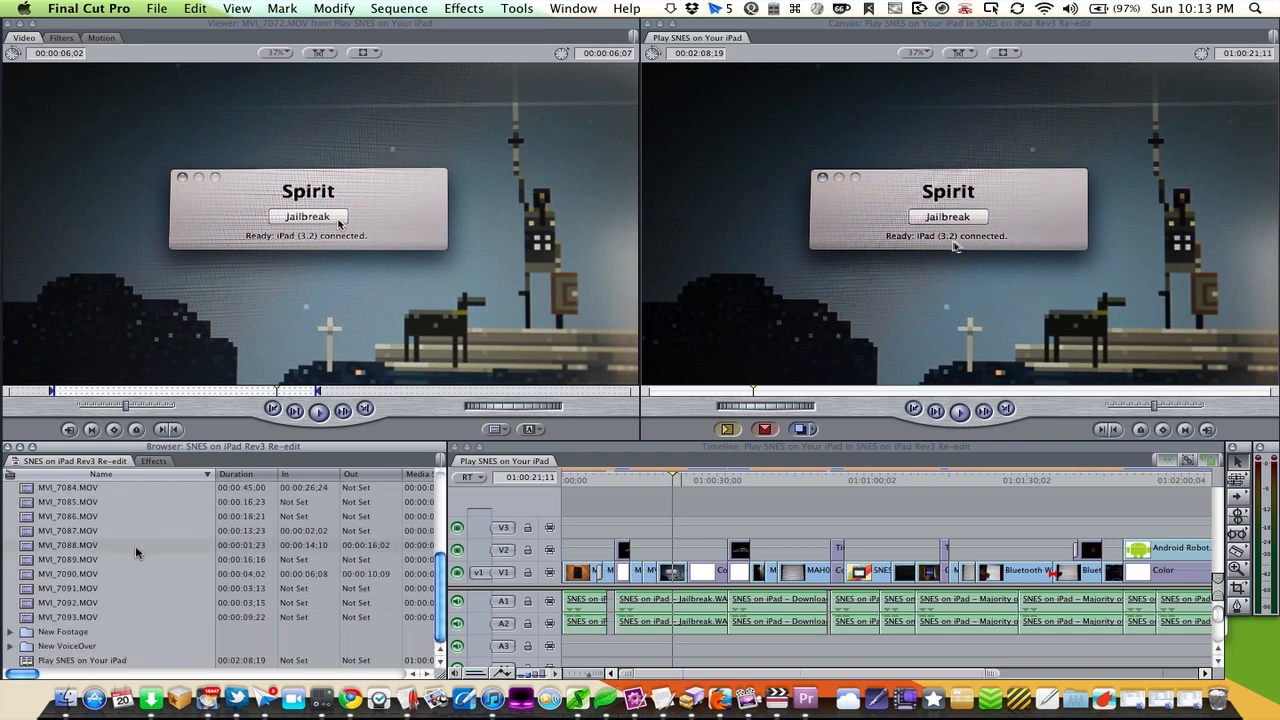
scroll(135, 545, up, 3)
scroll(135, 545, right, 1)
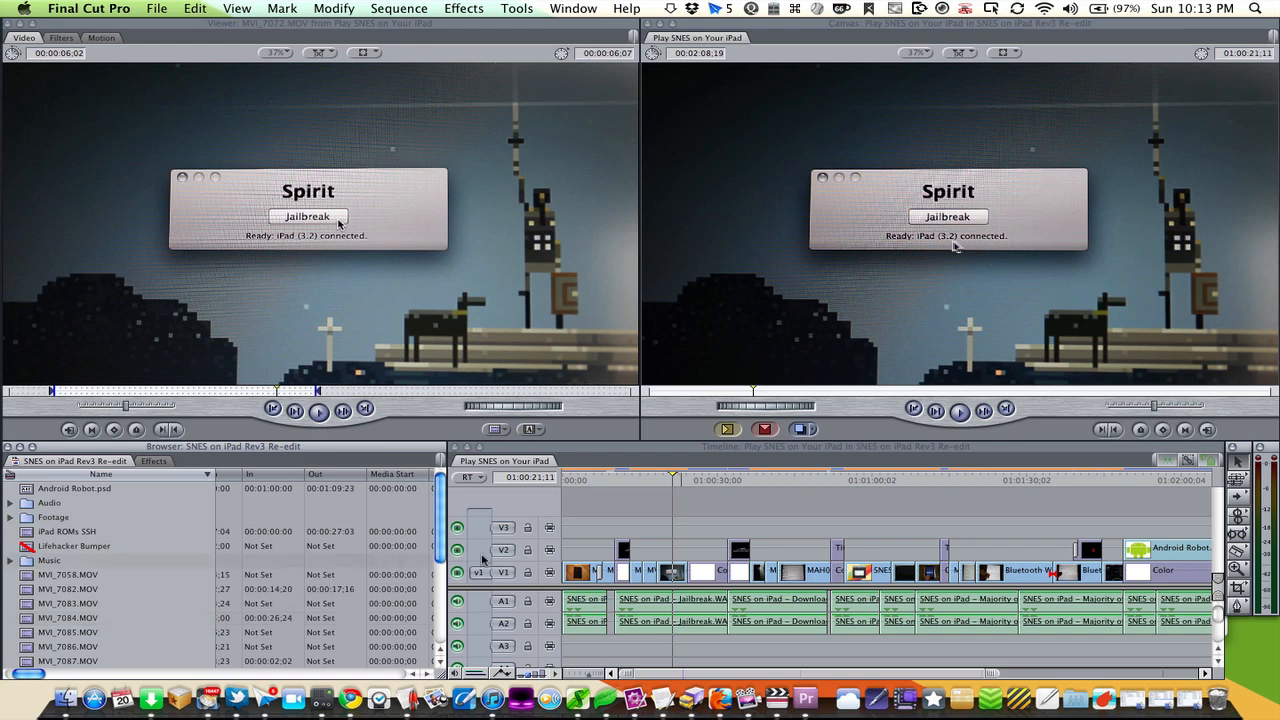
scroll(792, 557, right, 10)
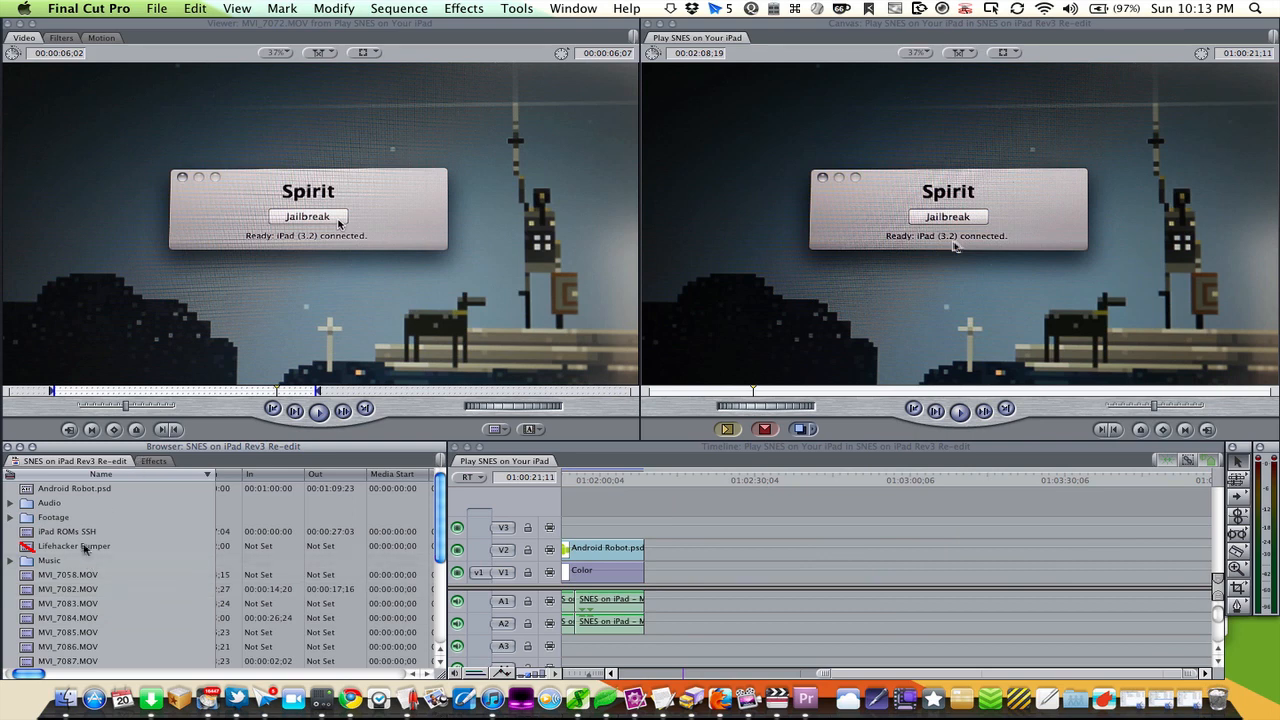
click(75, 576)
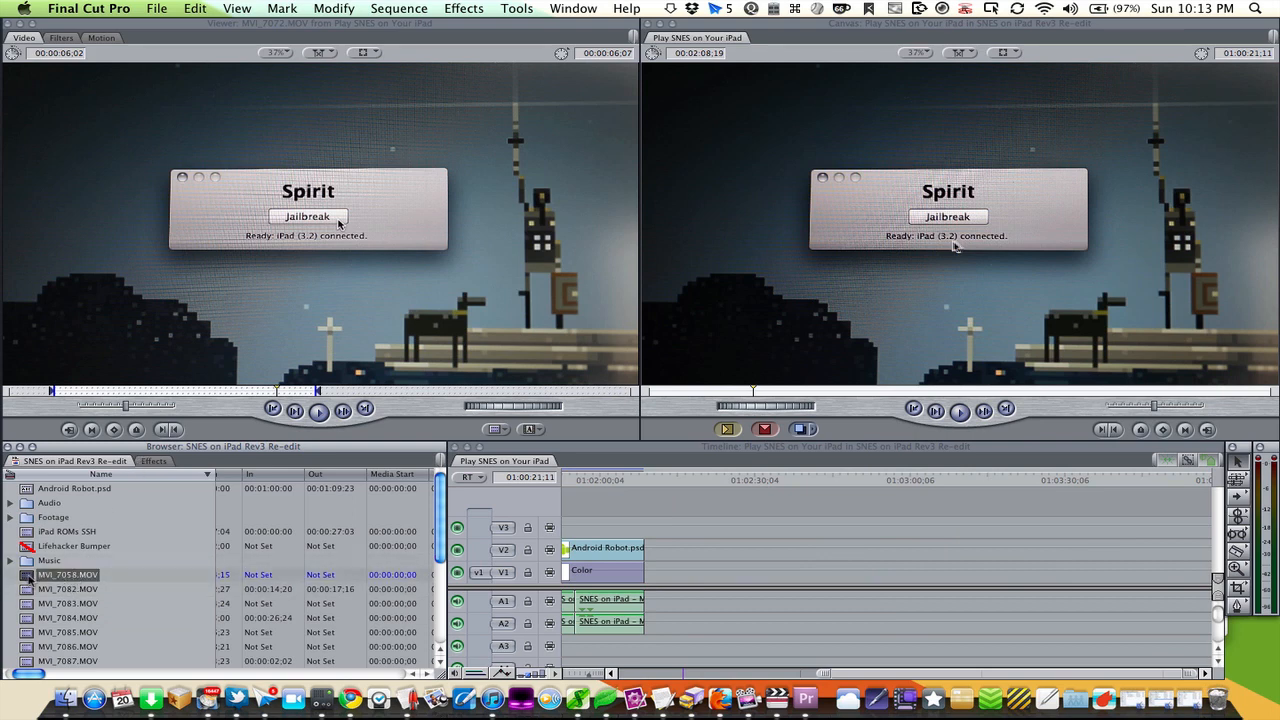
double_click(27, 577)
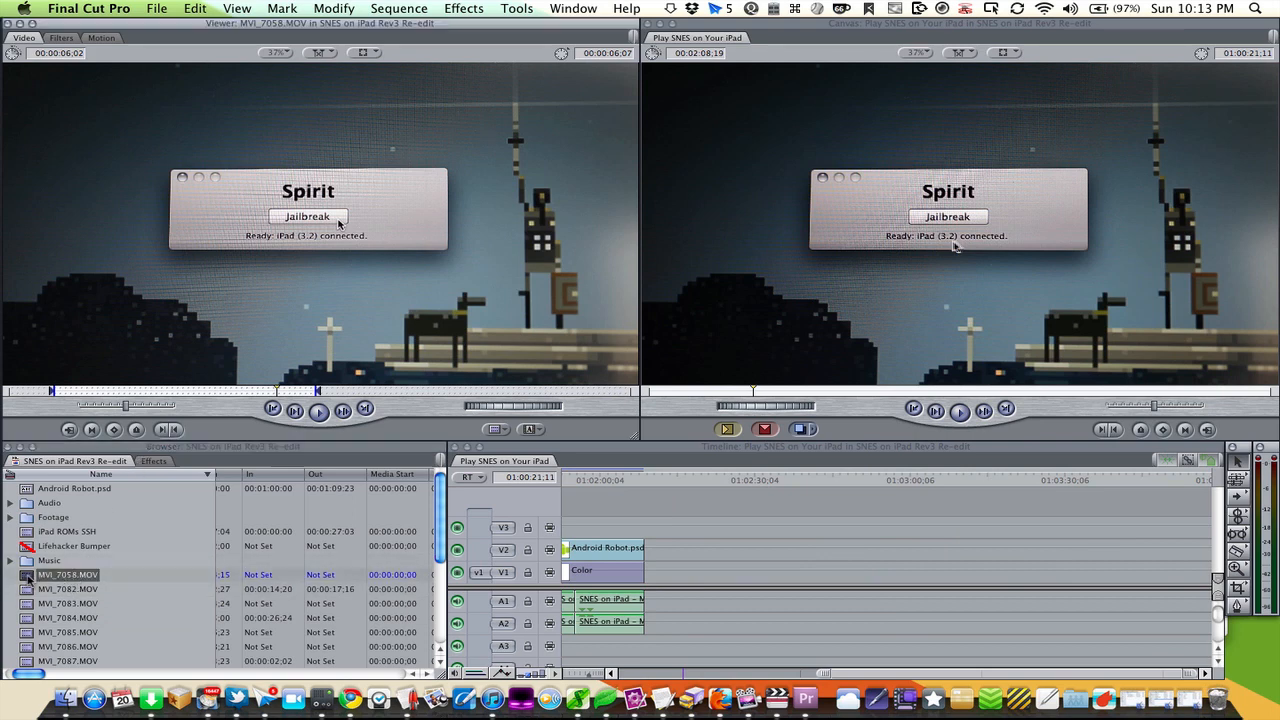
click(377, 390)
key(i)
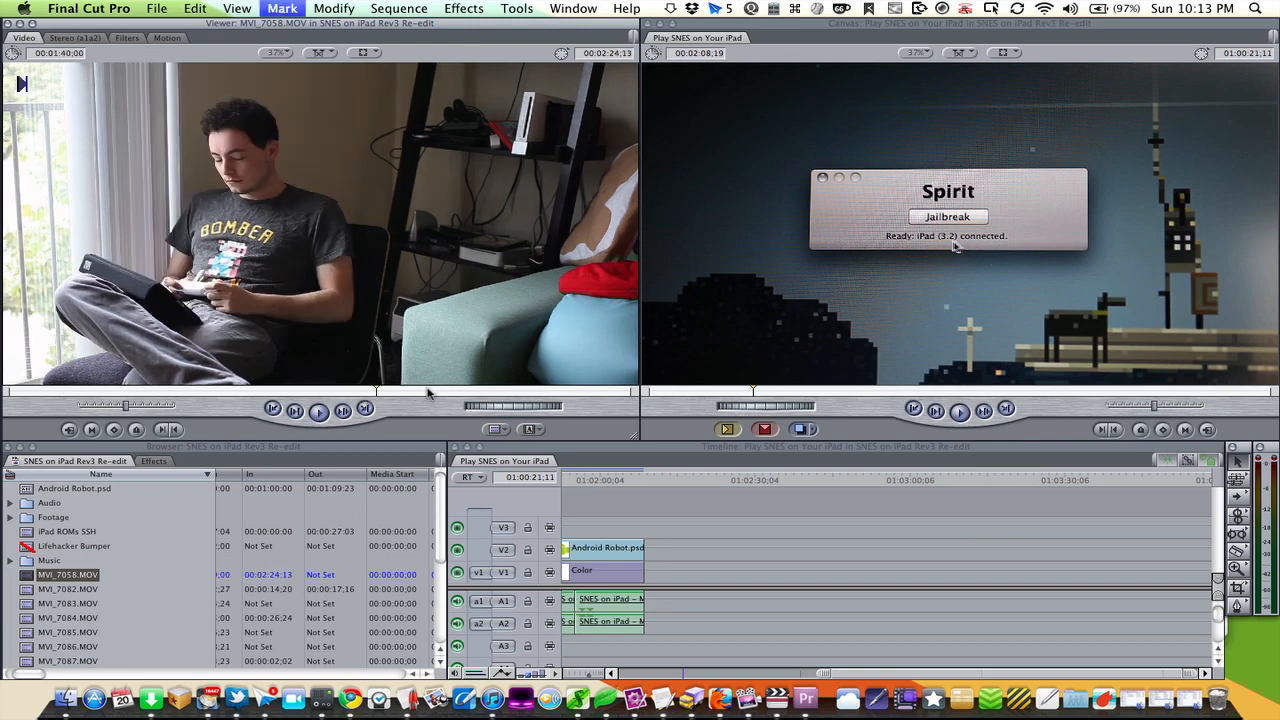
key(o)
Place the marked MVI_7058.MOV on V1 past the sequence's end at about 01:02:25 and extend only its video by about 30 seconds
drag(425, 338, 736, 572)
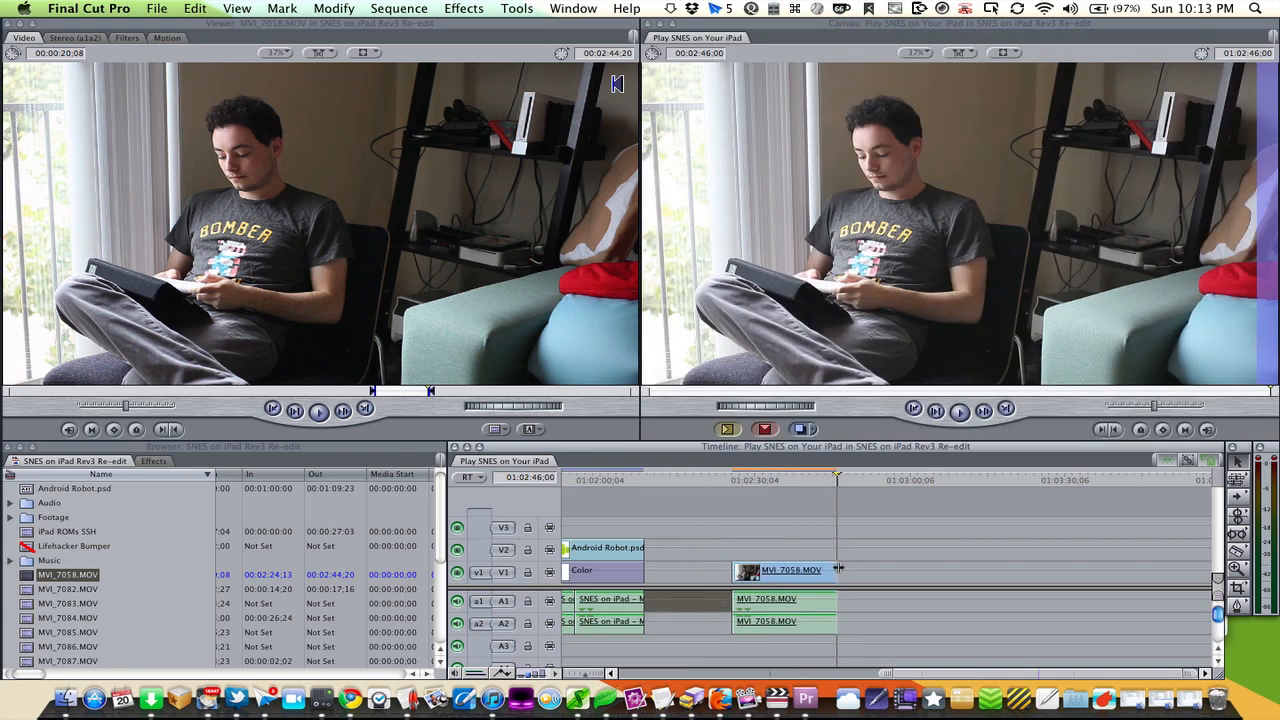
drag(838, 568, 992, 575)
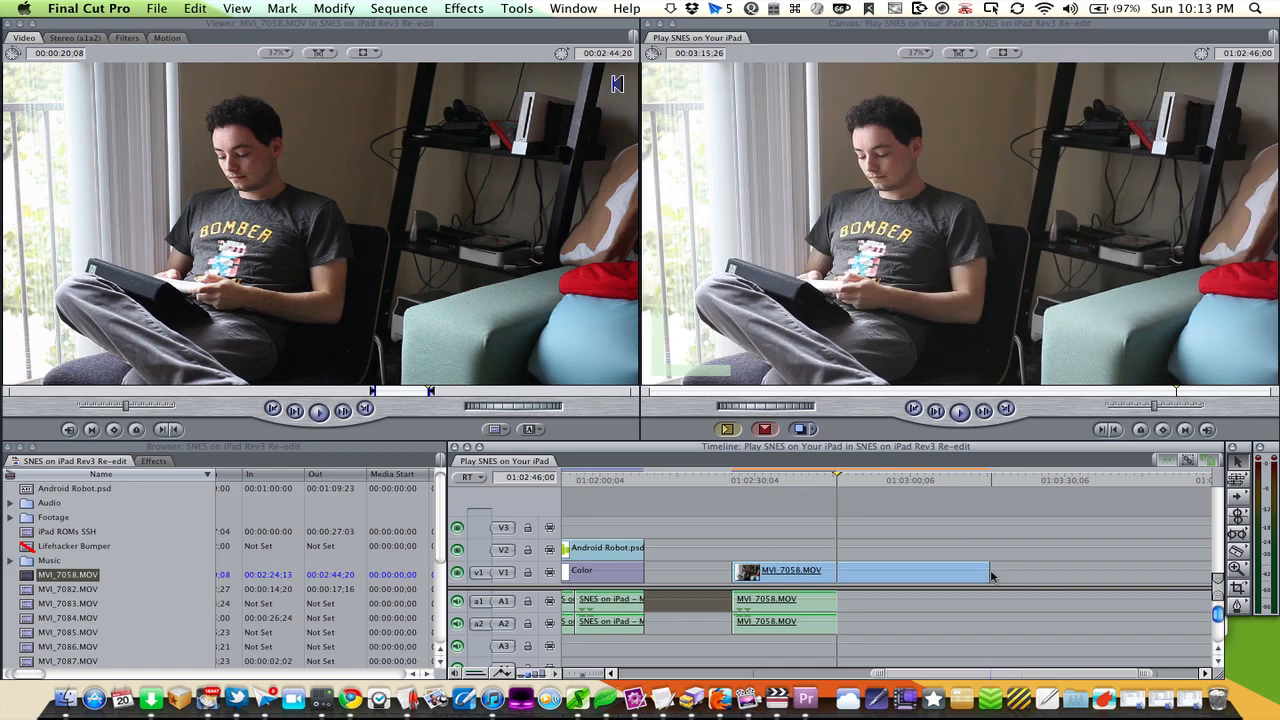
Toggle linked selection to select MVI_7058.MOV with its audio and as video alone, leaving linked selection on
click(1188, 463)
click(786, 580)
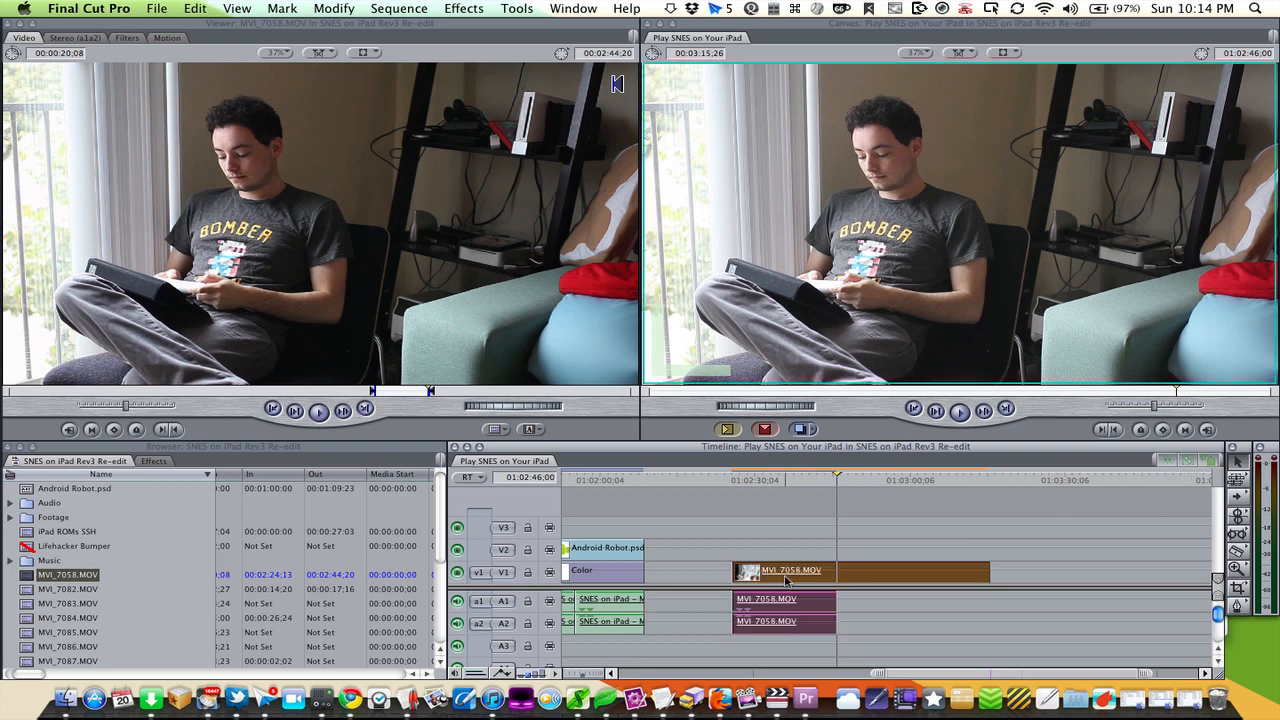
drag(786, 580, 940, 581)
click(824, 552)
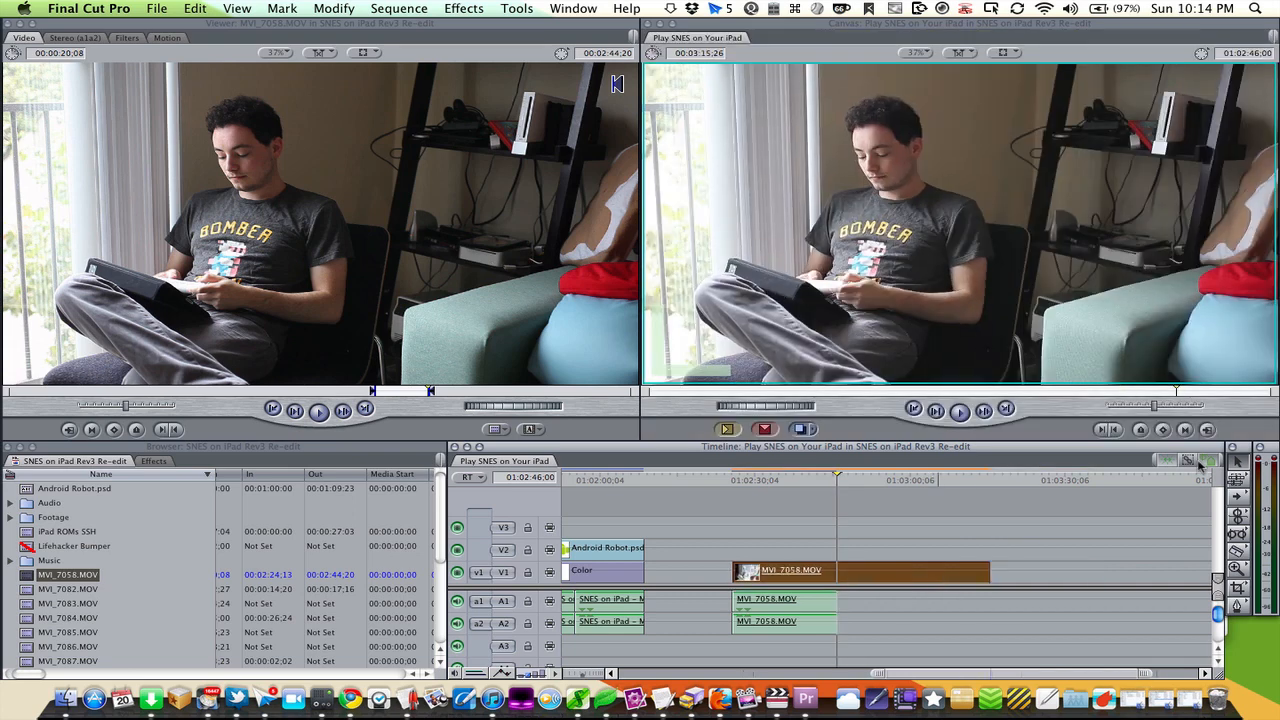
click(1031, 524)
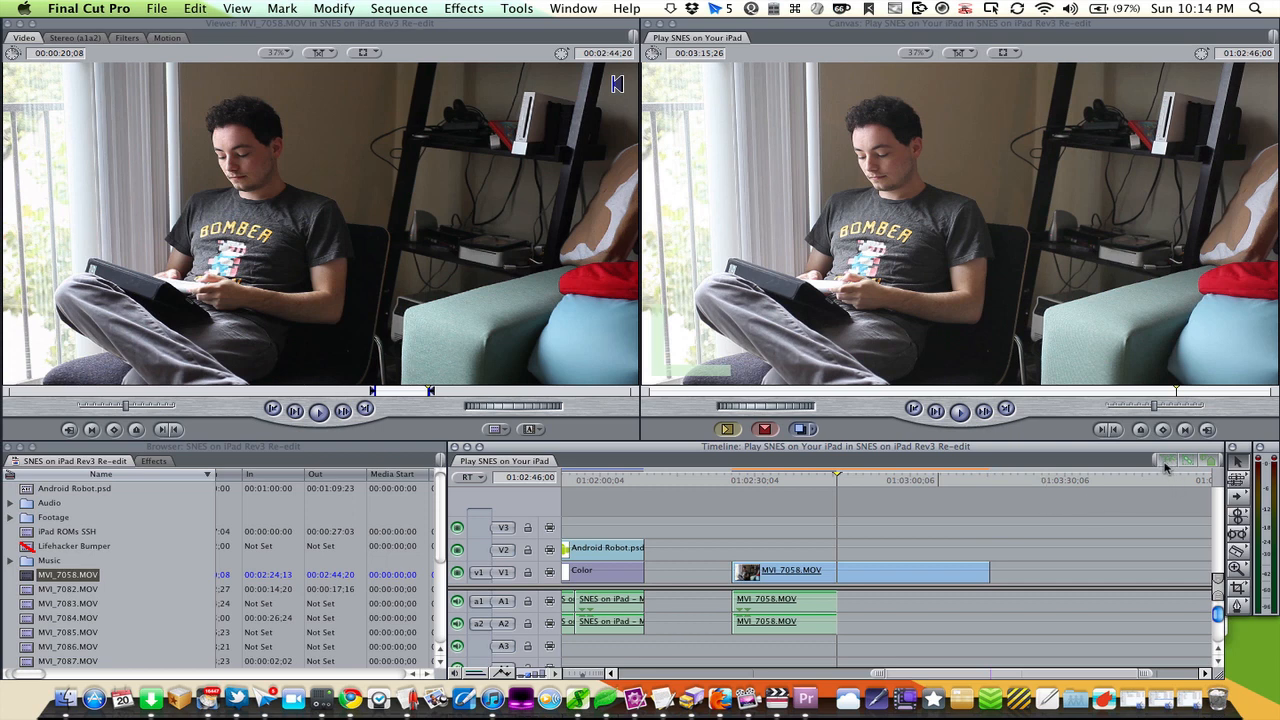
Move MVI_7058.MOV together with its linked audio about 8 seconds forward in the Timeline and about 7 seconds back
click(700, 482)
click(776, 570)
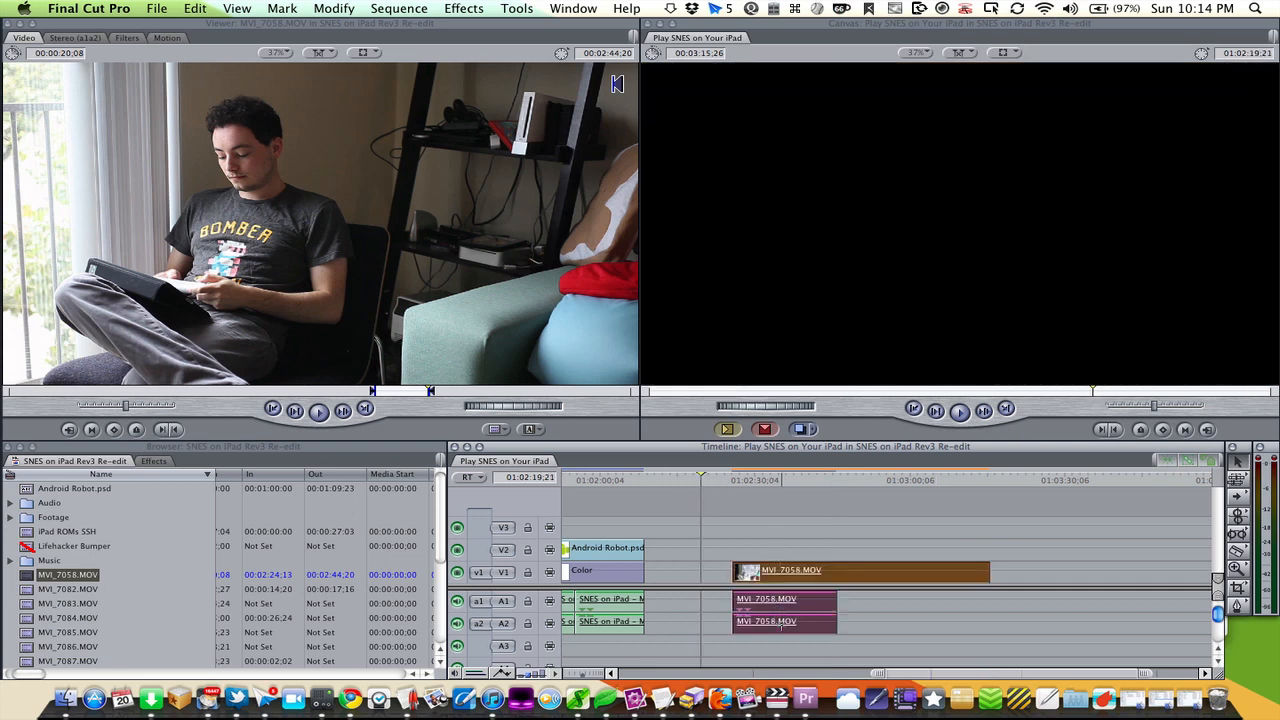
drag(778, 621, 824, 620)
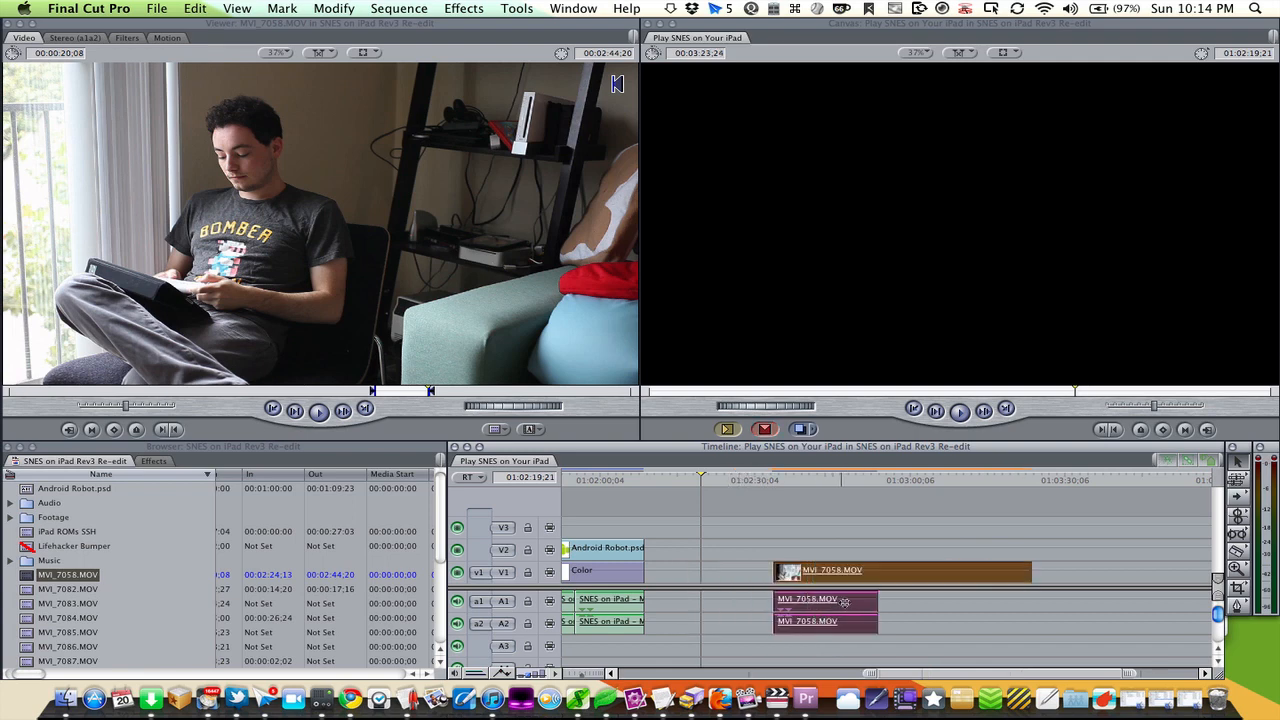
drag(886, 571, 851, 580)
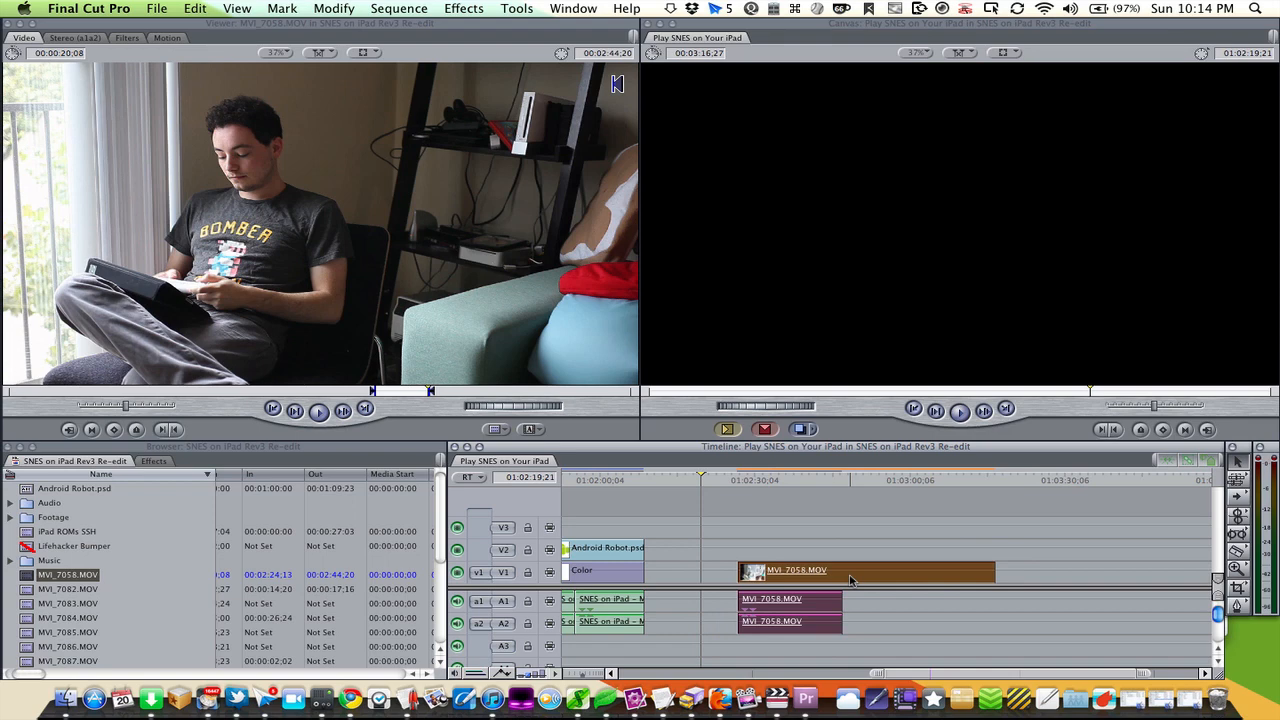
Toggle Ripple Sequence Markers, delete MVI_7058.MOV and its audio from the Timeline, and fit the whole sequence in view
click(1207, 462)
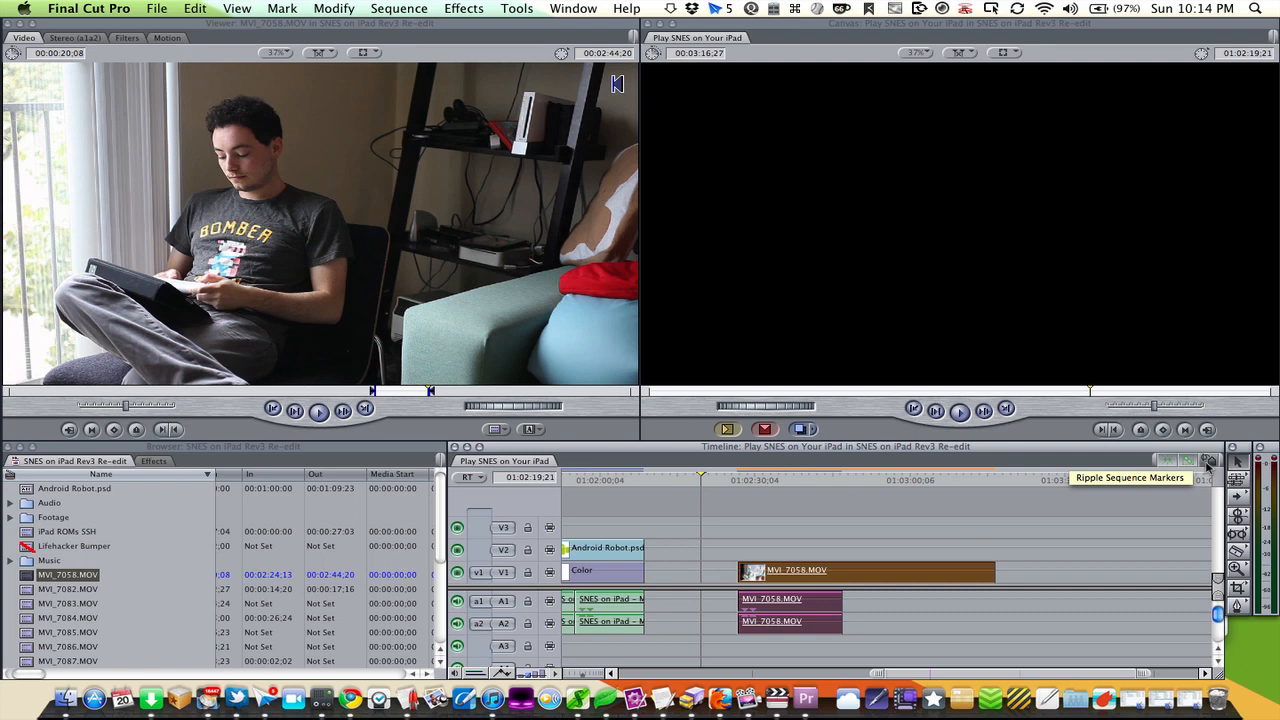
key(Delete)
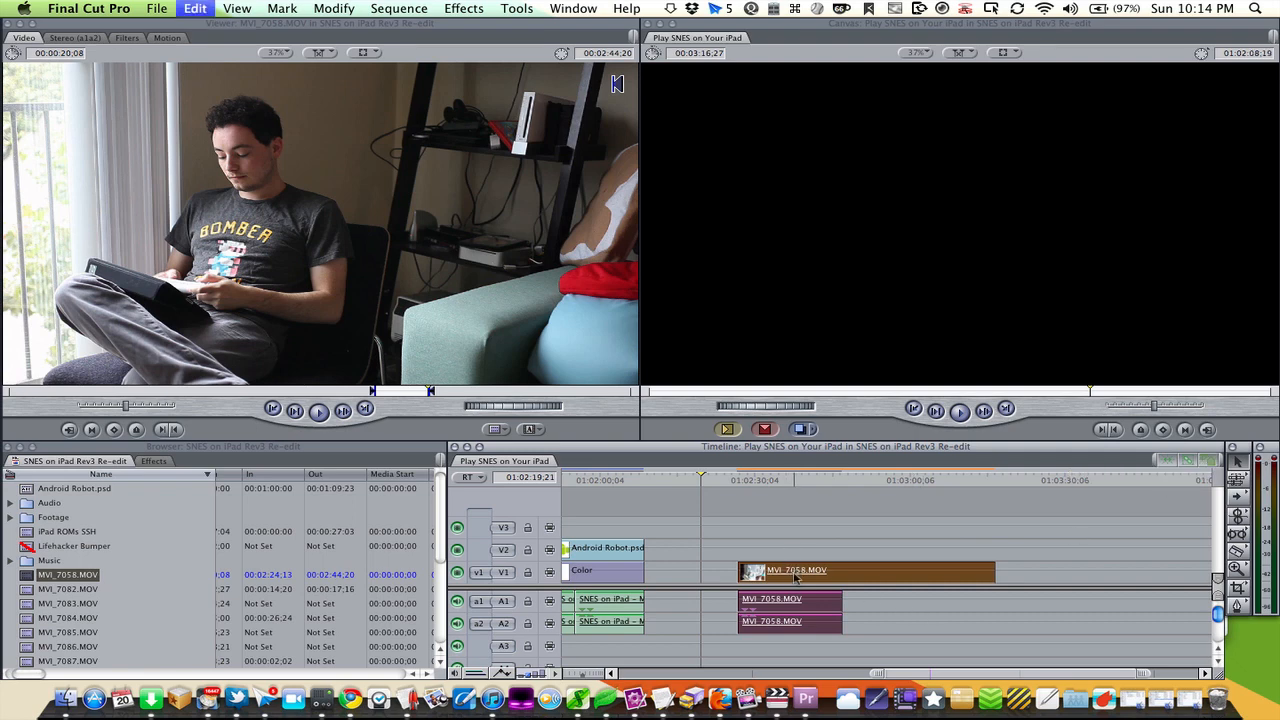
key(shift+z)
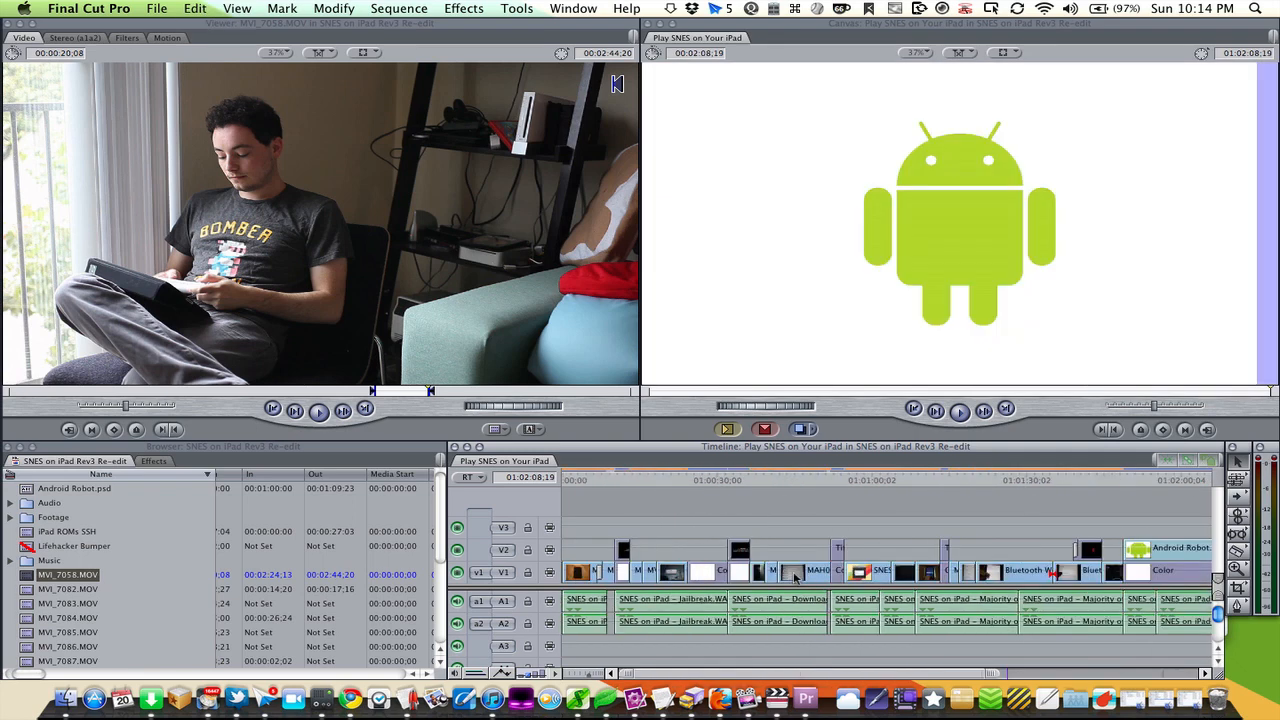
Move the playhead to 01:00:03;13 and open the Play SNES on Your iPad sequence from the Browser to look over its Timeline
click(575, 481)
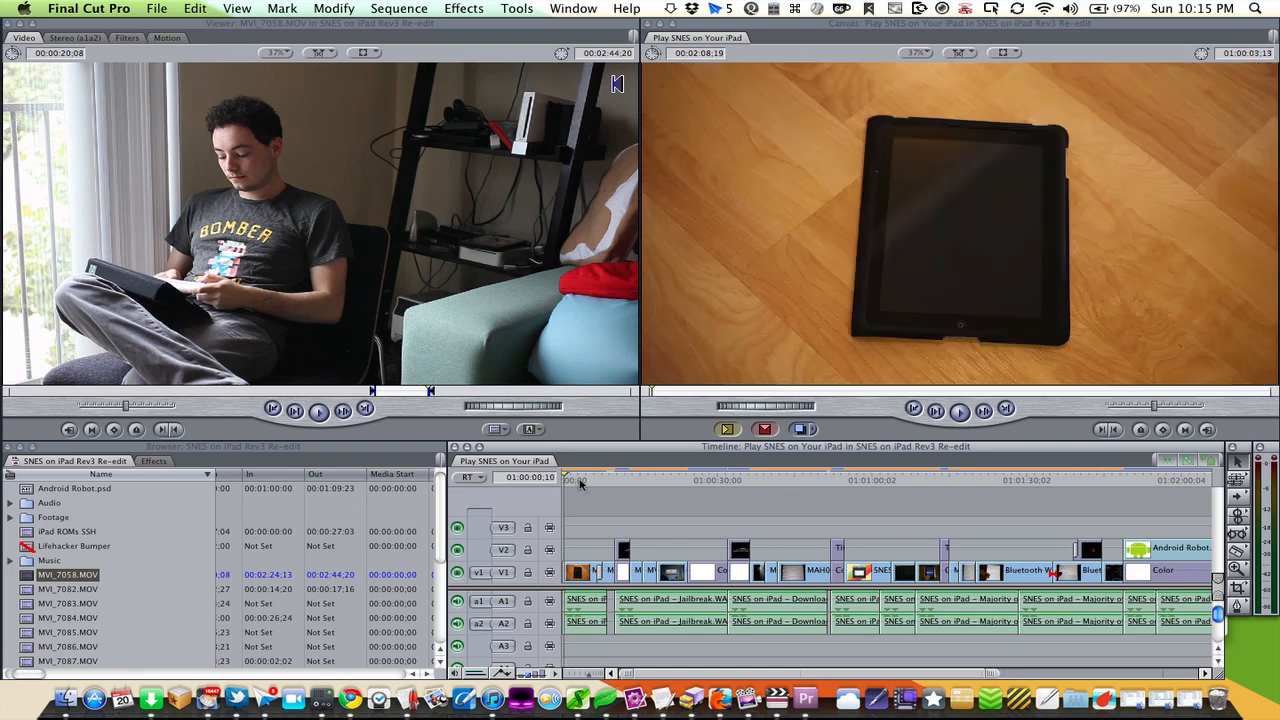
click(580, 482)
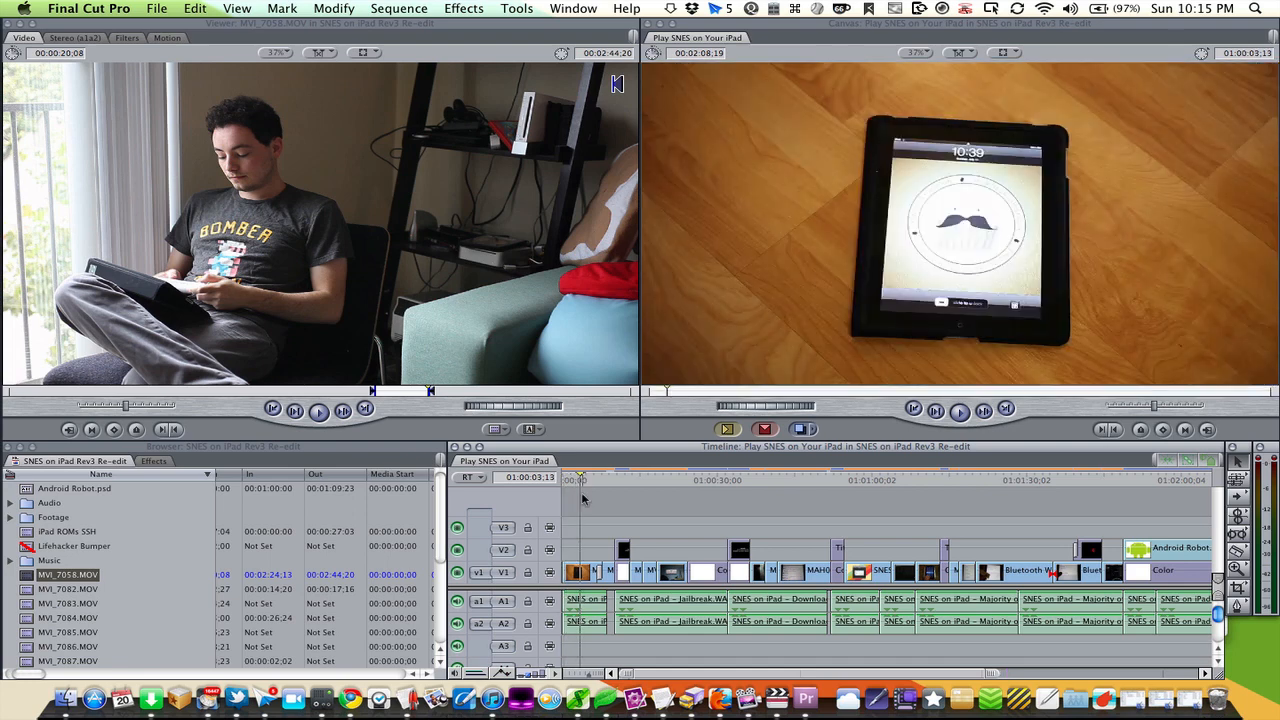
click(177, 528)
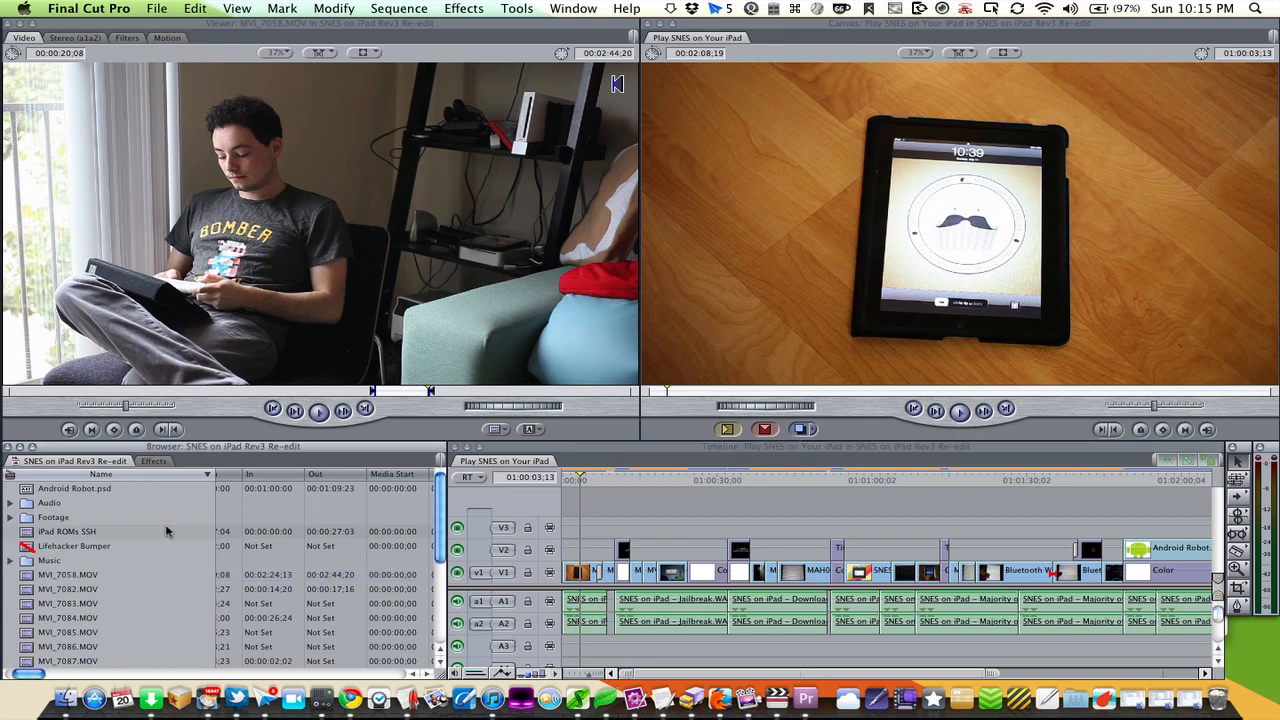
scroll(167, 531, down, 5)
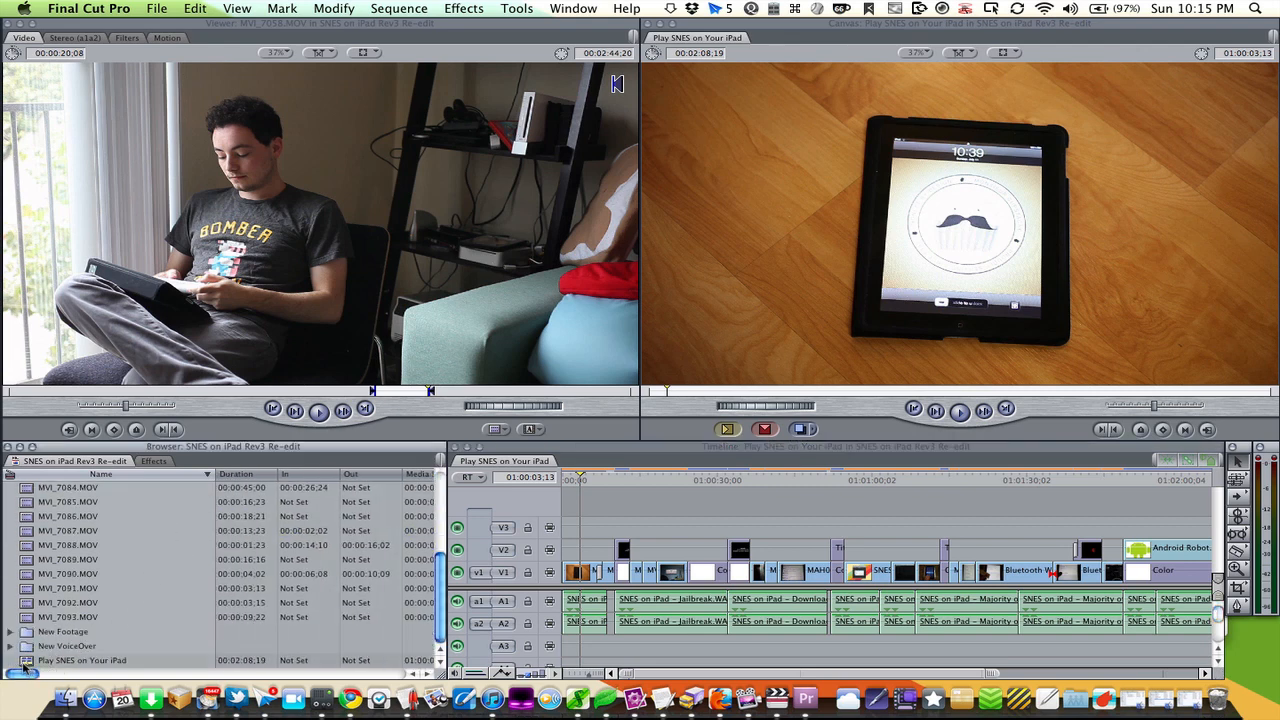
click(25, 661)
double_click(23, 664)
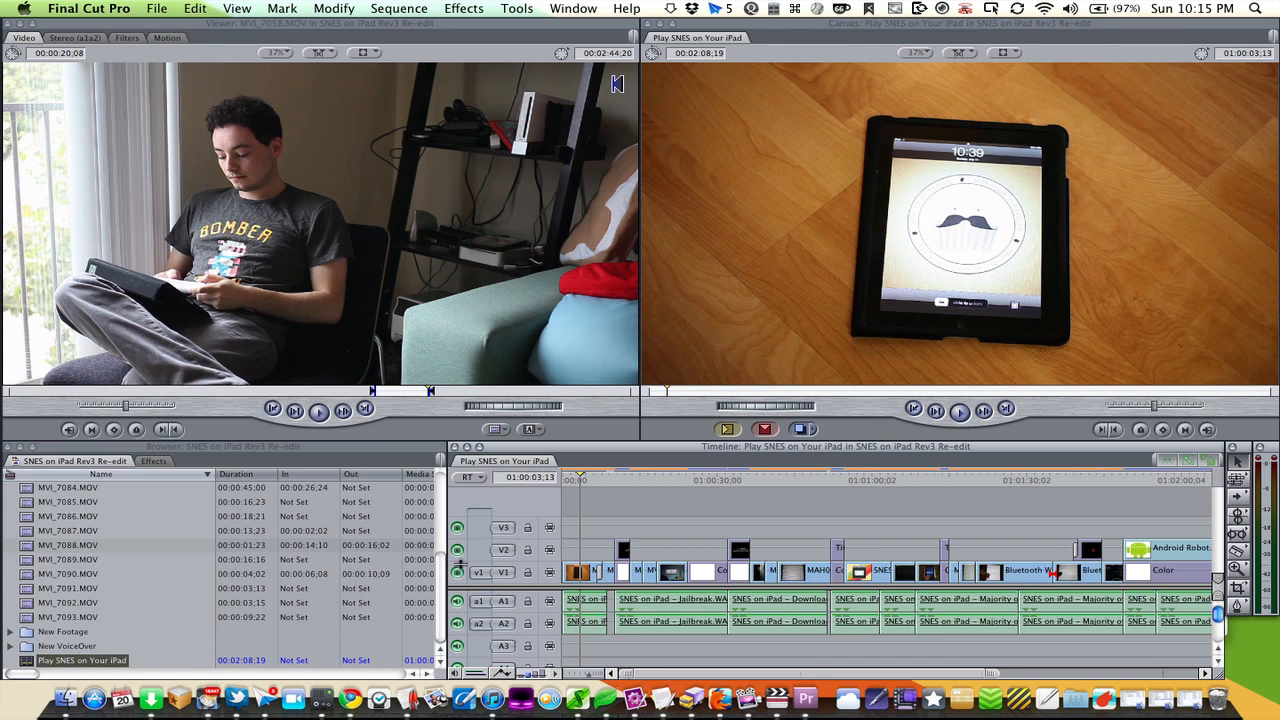
scroll(712, 516, right, 10)
scroll(712, 516, left, 12)
click(134, 530)
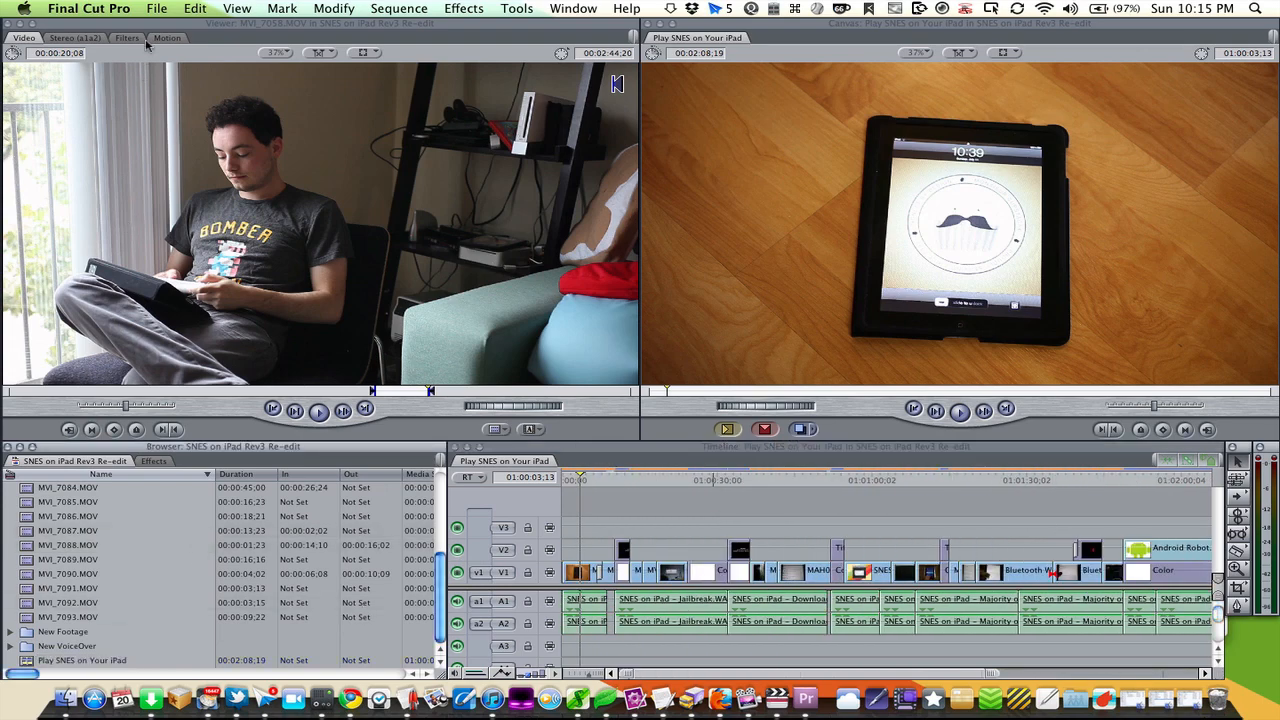
Create a new sequence named BIG SEQUENCE in the project and open it in the Timeline
click(157, 8)
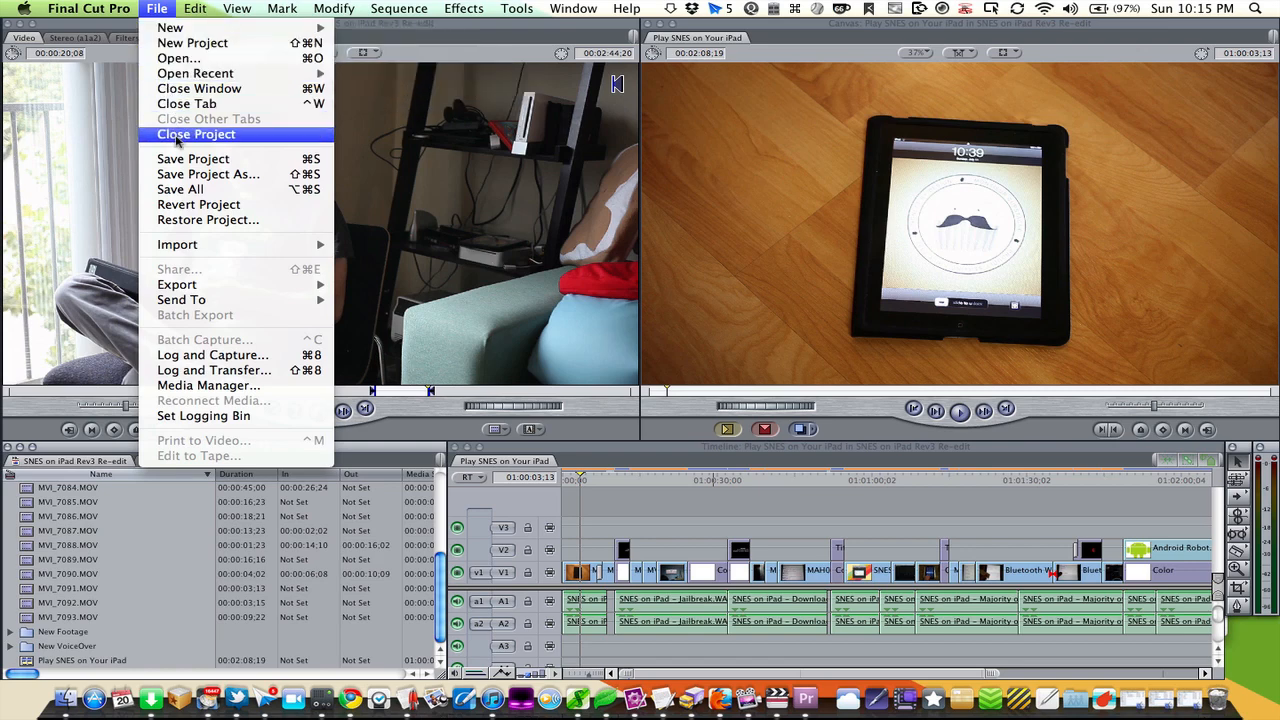
mouse_move(200, 28)
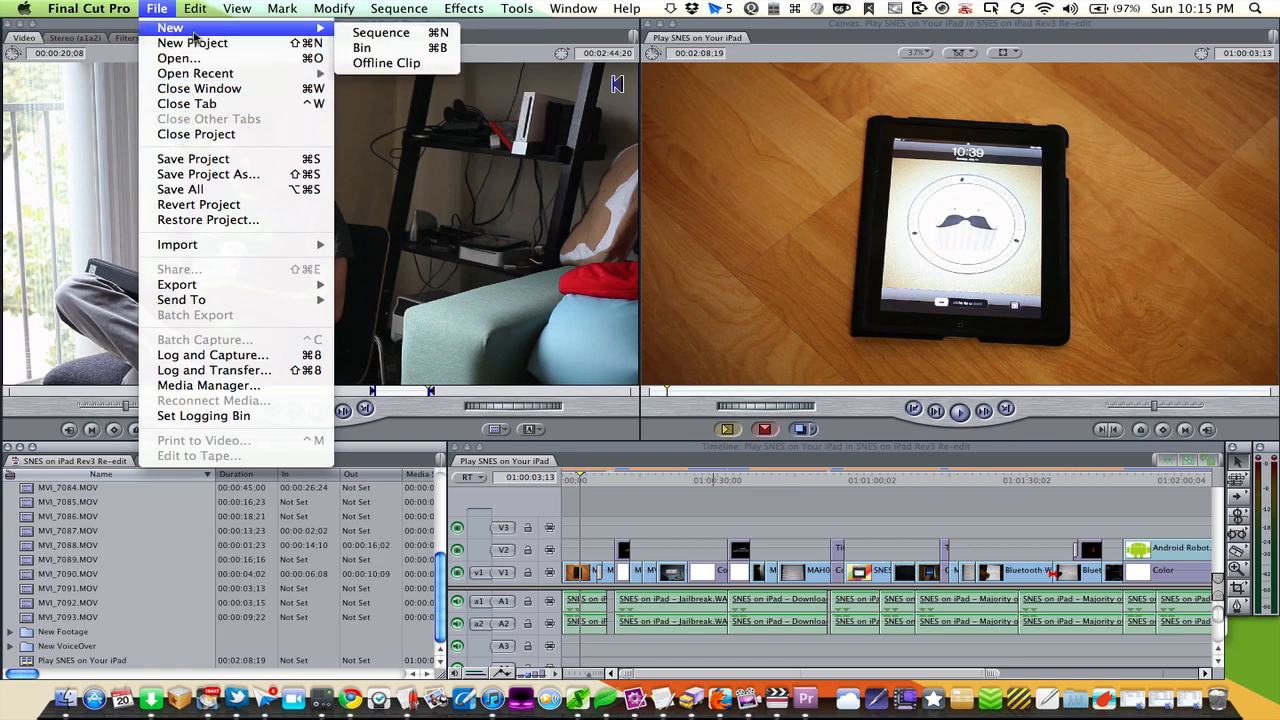
click(373, 37)
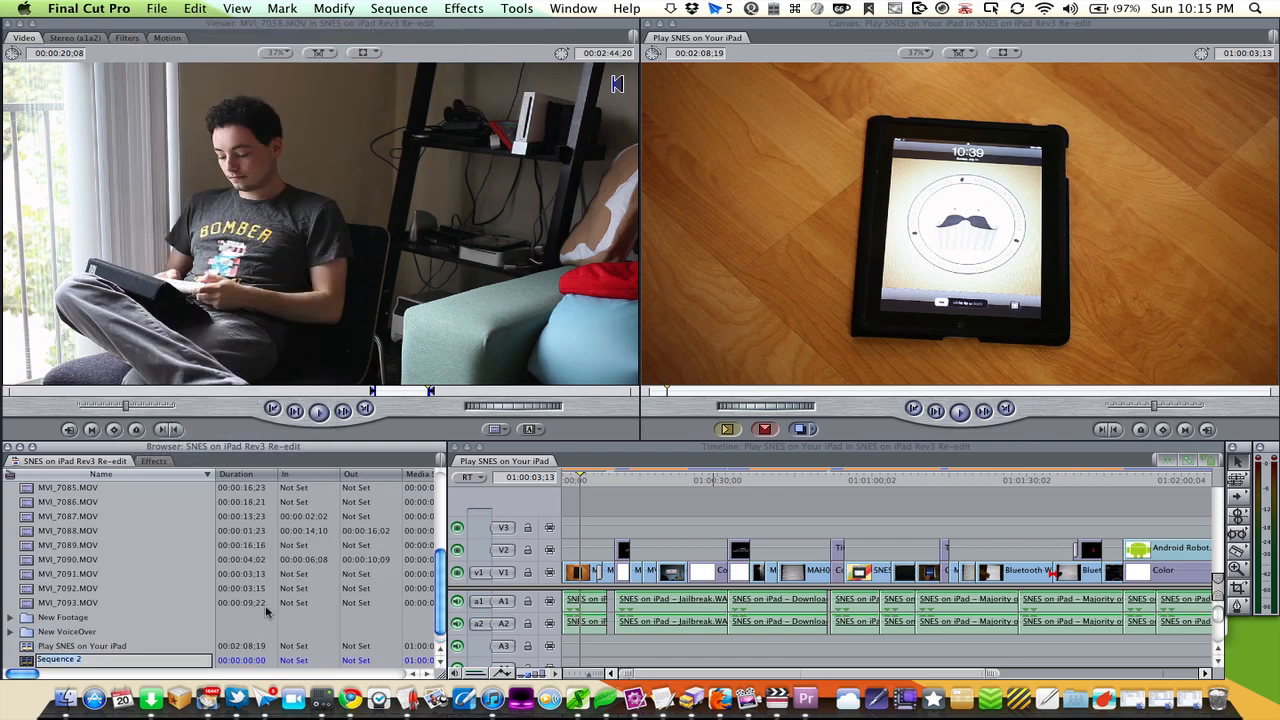
text(BIG SEQUENCE)
key(Return)
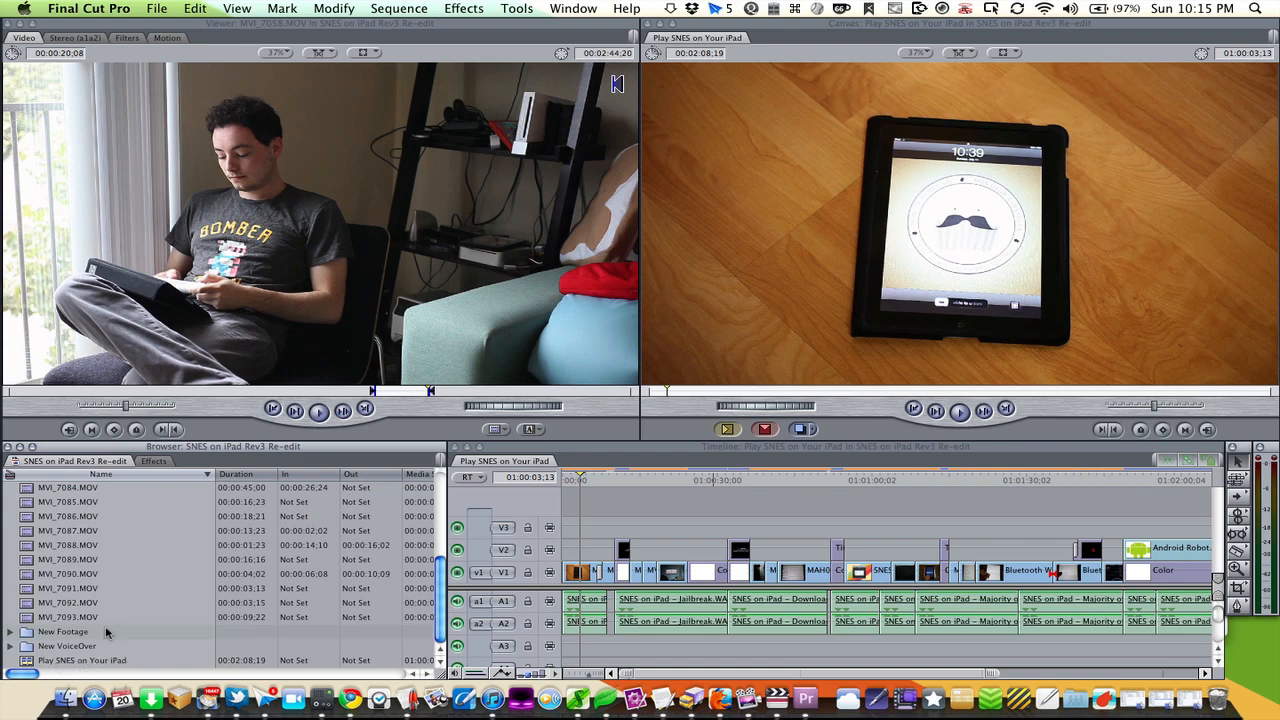
scroll(105, 632, up, 5)
double_click(28, 518)
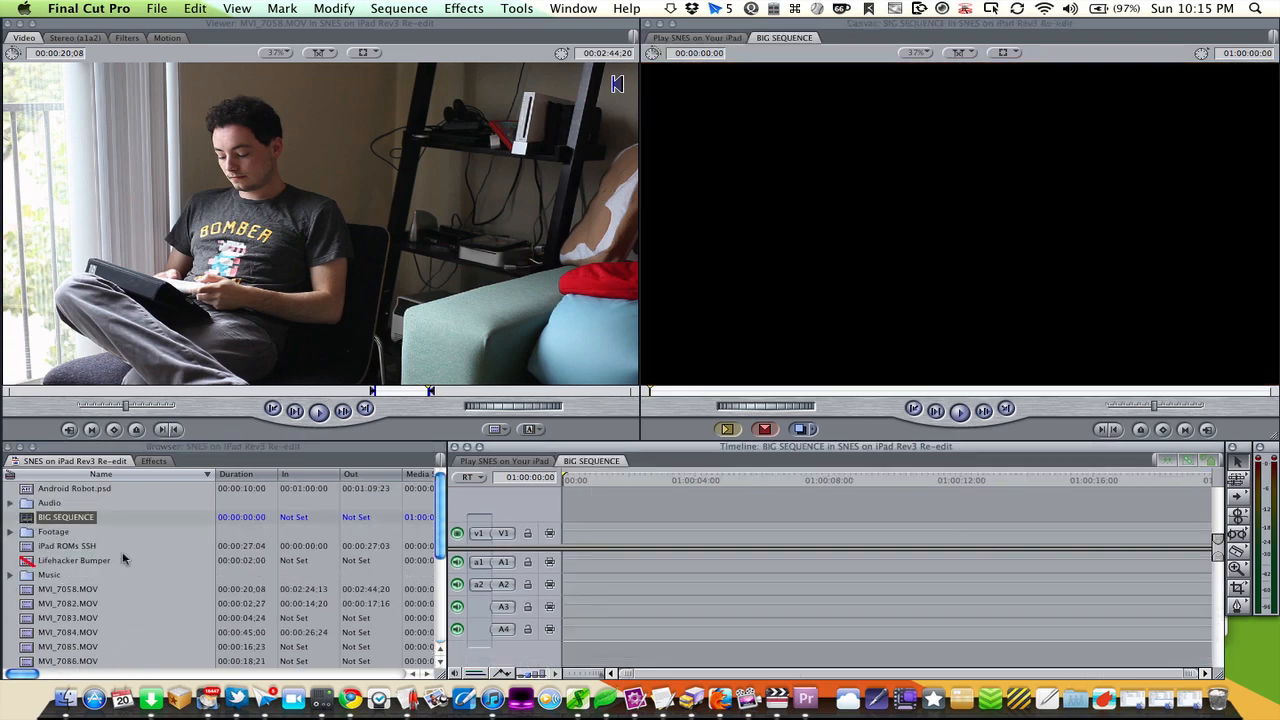
Add MVI_7058.MOV at the start of BIG SEQUENCE on V1 and change the sequence settings to match the clip
scroll(151, 581, down, 1)
drag(88, 573, 578, 540)
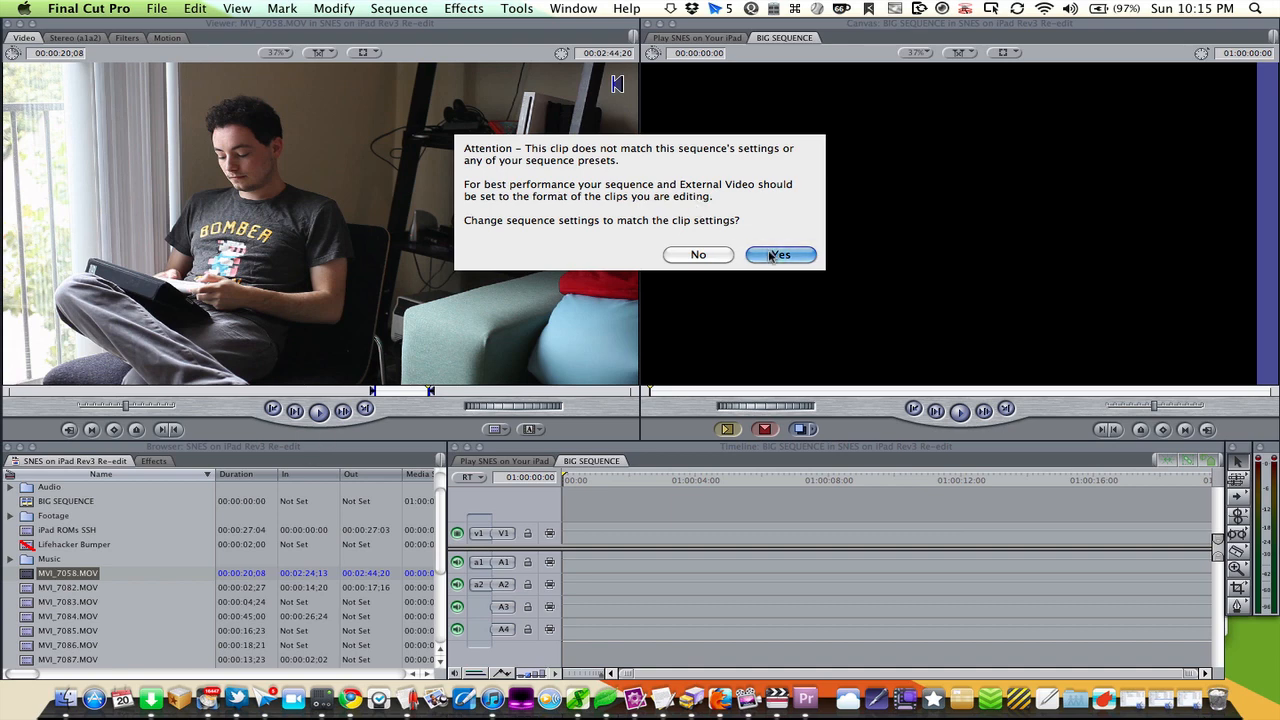
click(772, 256)
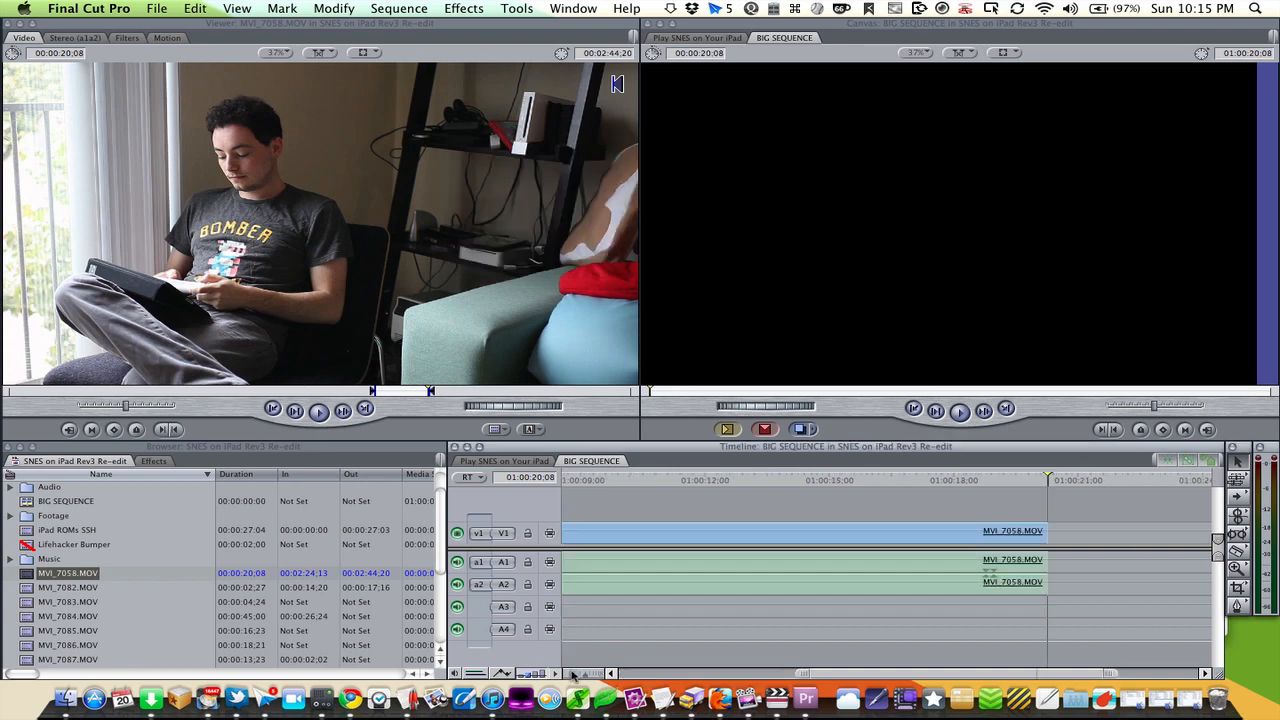
key(ctrl+w)
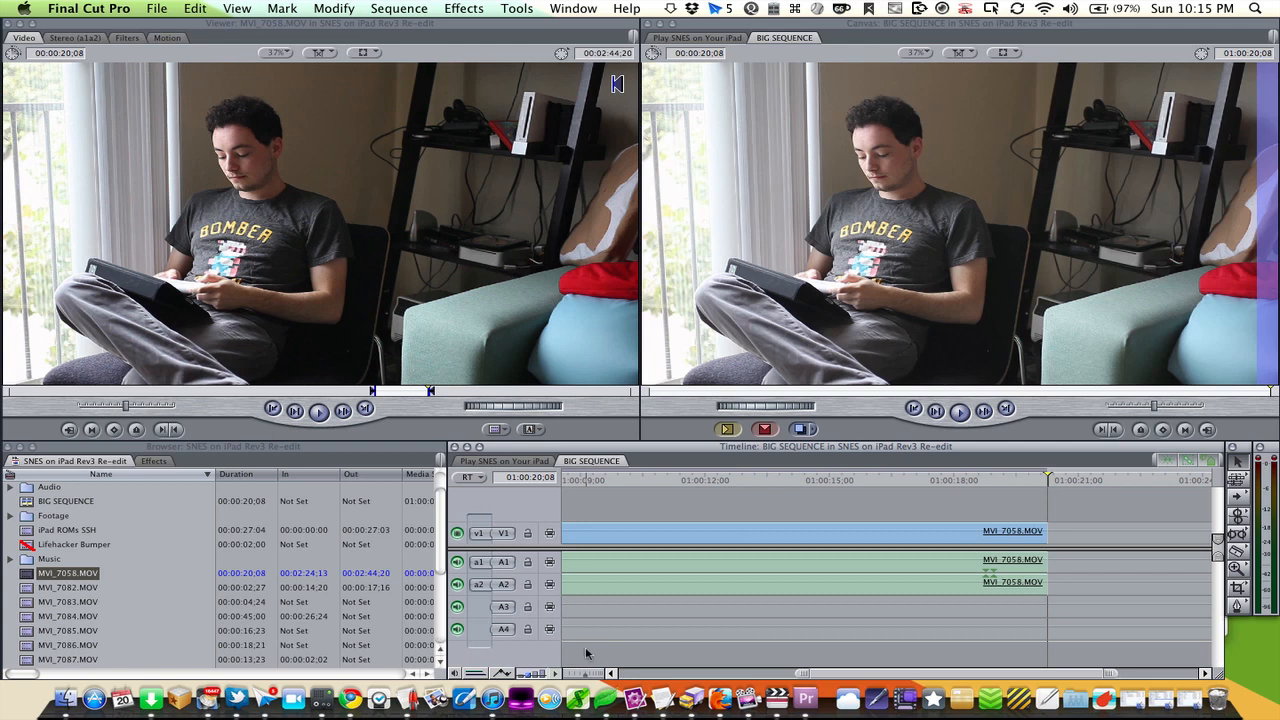
drag(575, 677, 603, 677)
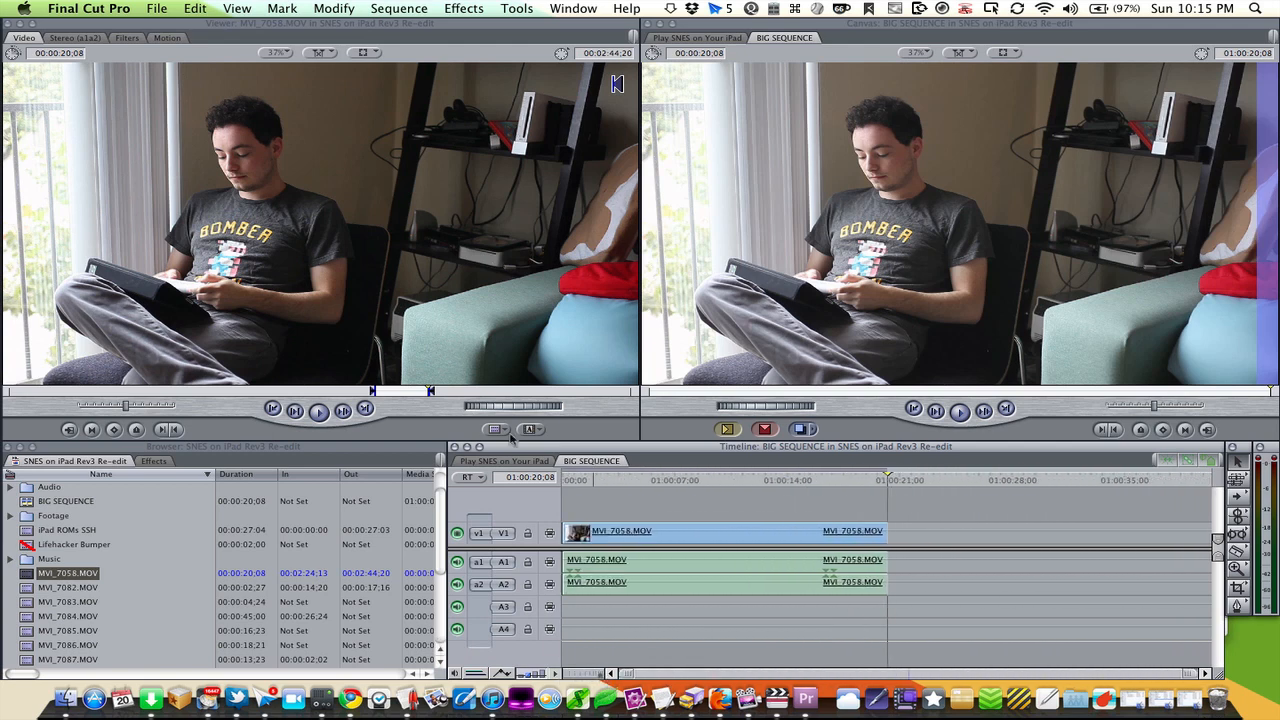
Open the sequence settings for BIG SEQUENCE and set Field Dominance to None
click(397, 10)
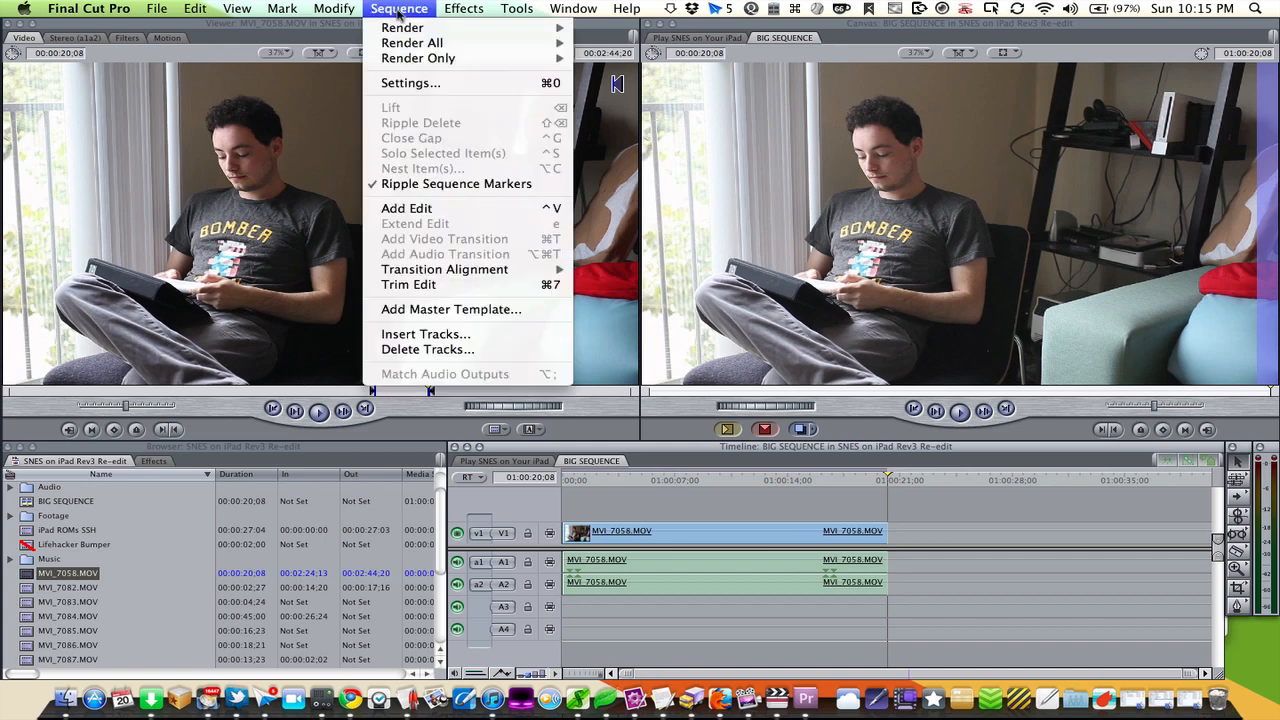
click(458, 83)
drag(604, 142, 511, 140)
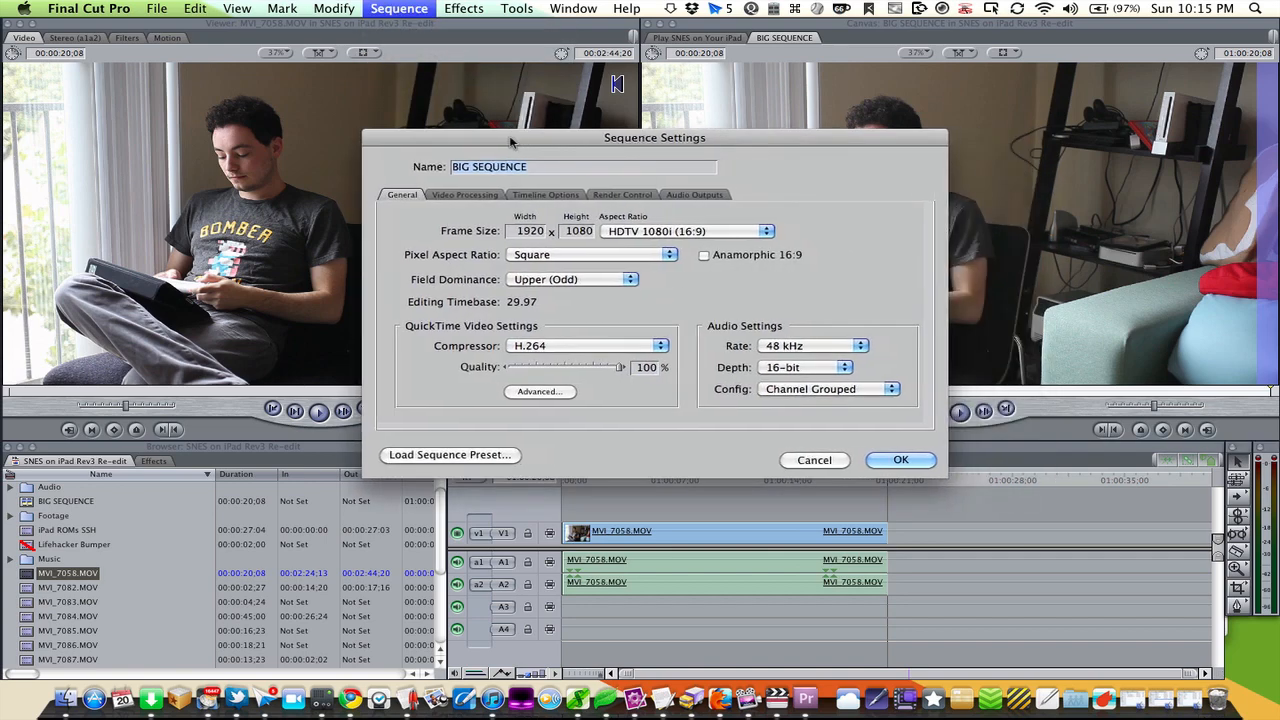
click(583, 285)
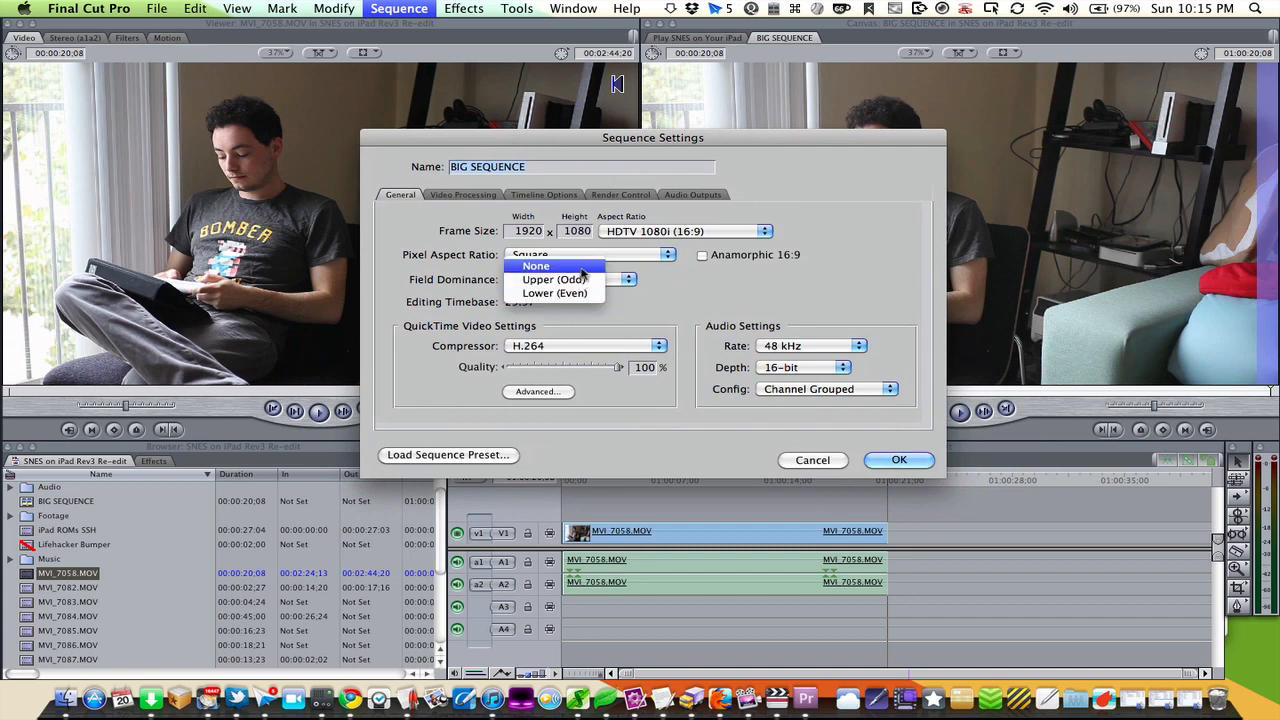
click(583, 267)
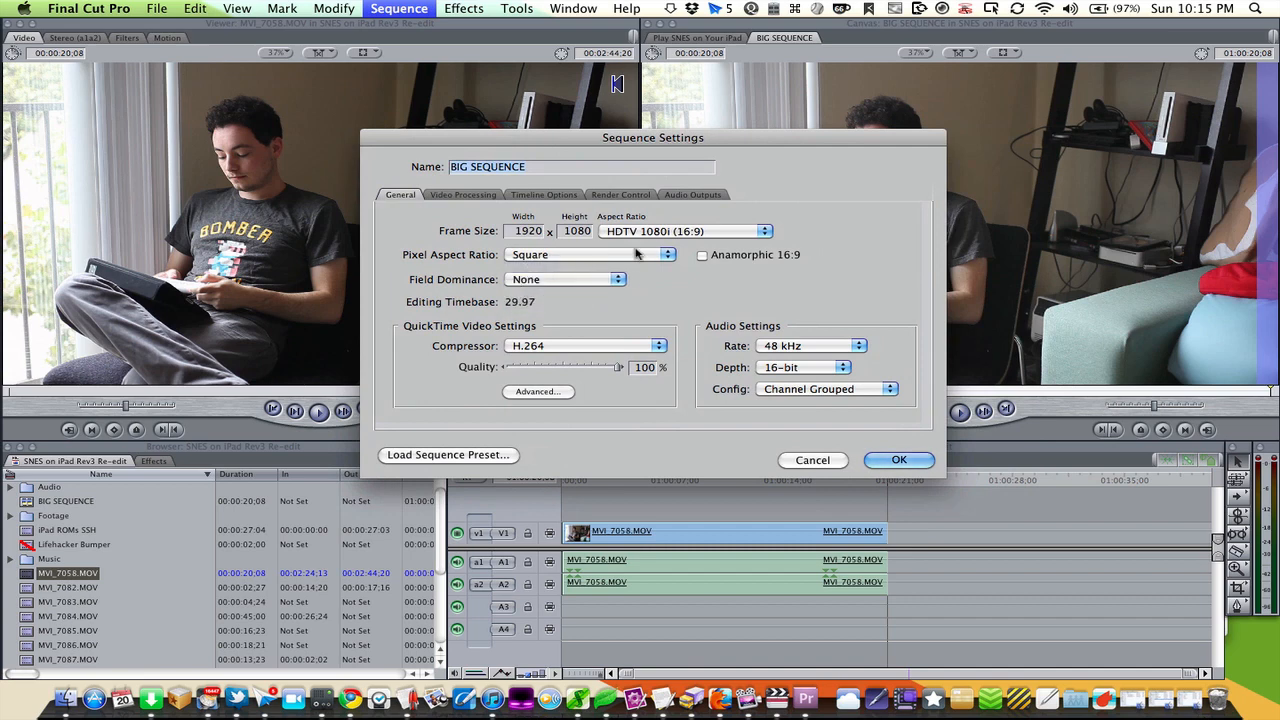
Look over the Aspect Ratio and Field Dominance options in the sequence settings, keeping HDTV 1080i (16:9) and None
click(660, 230)
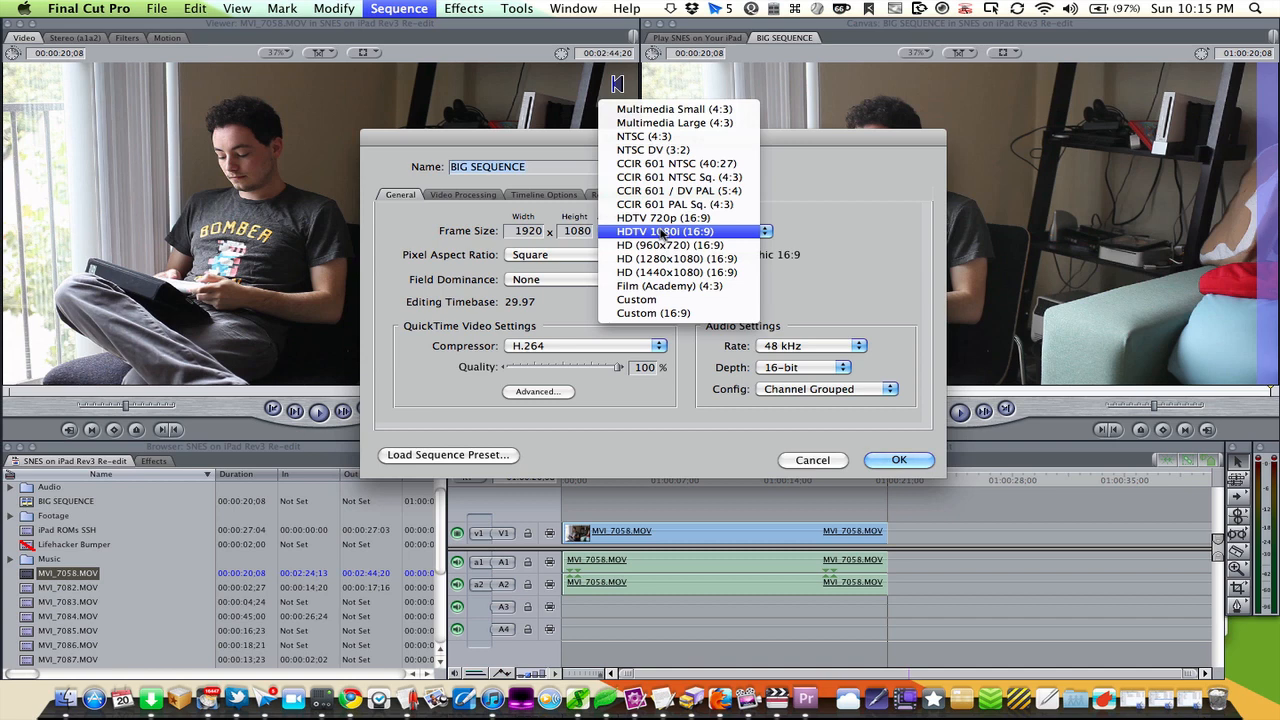
click(516, 282)
click(530, 281)
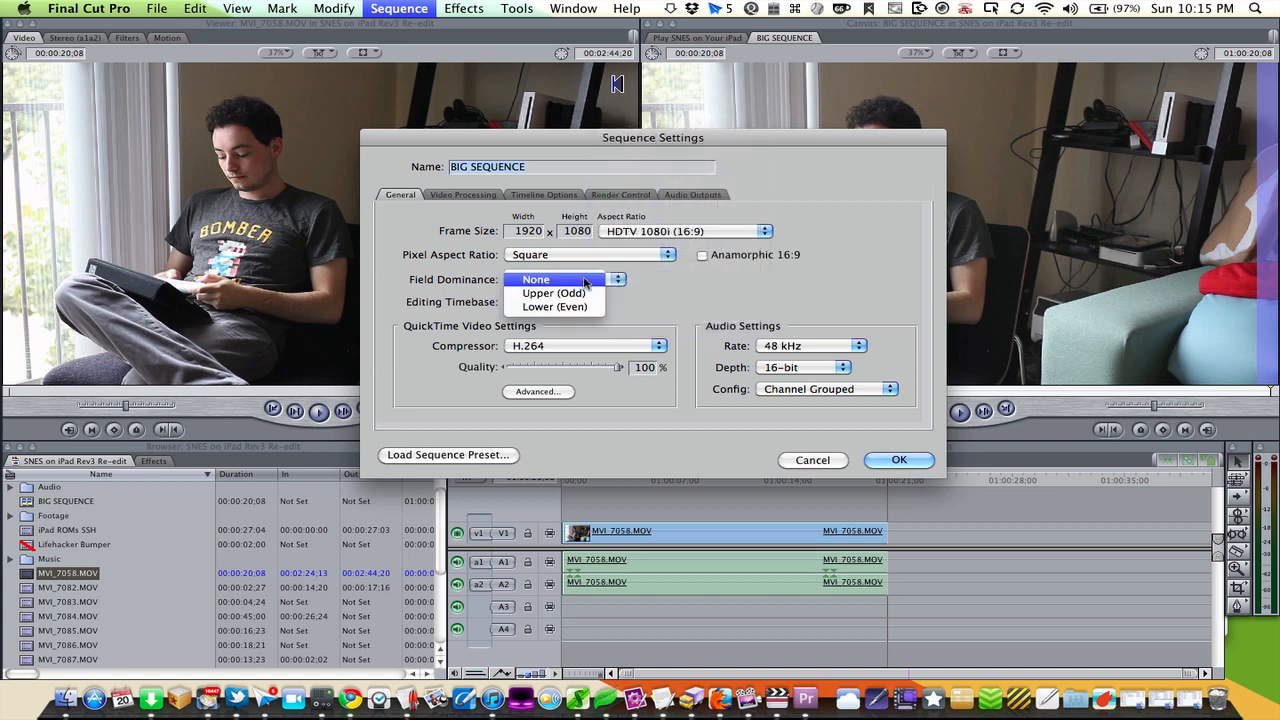
click(655, 274)
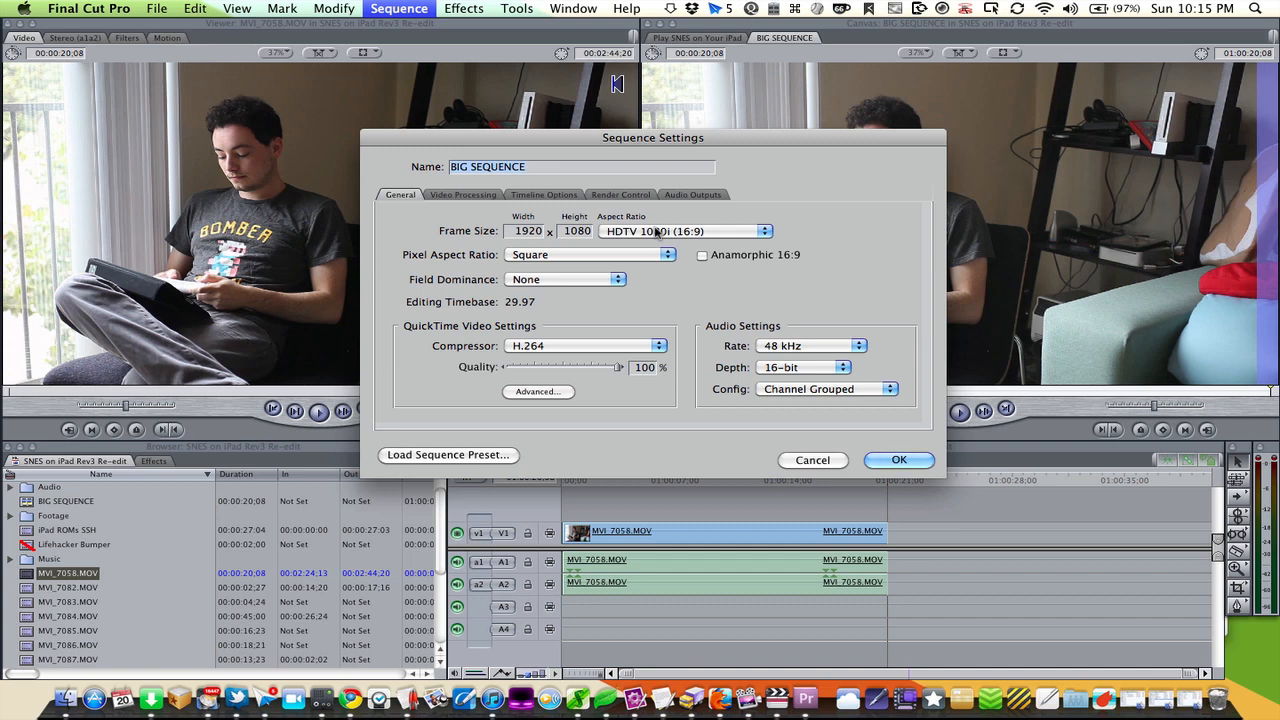
click(656, 232)
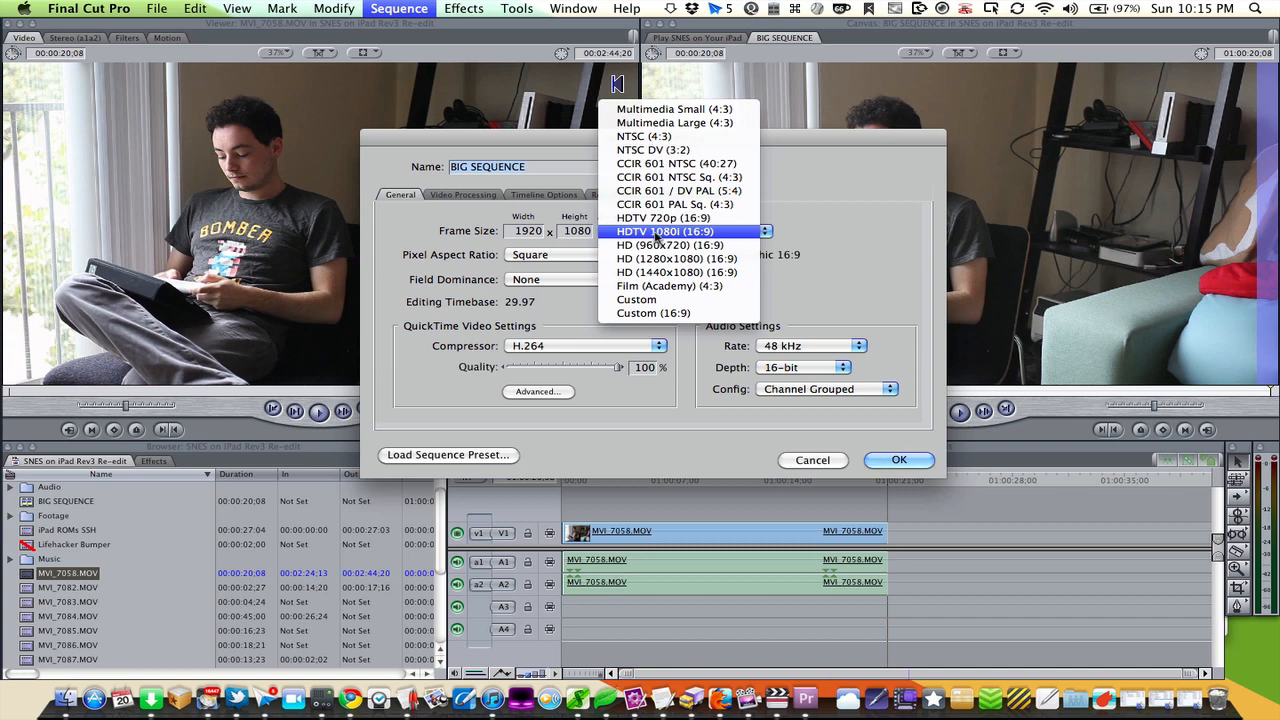
click(686, 370)
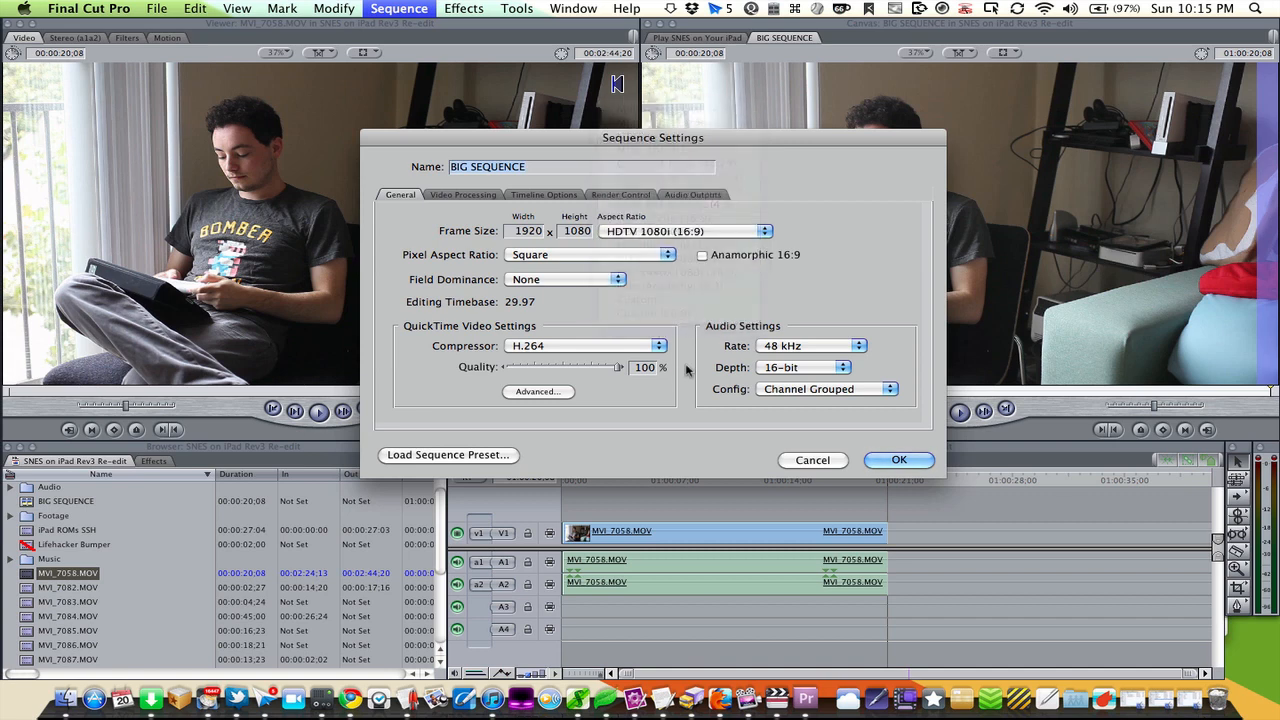
Set the sequence's compressor to Apple ProRes 422 and apply the sequence settings
click(543, 391)
click(548, 348)
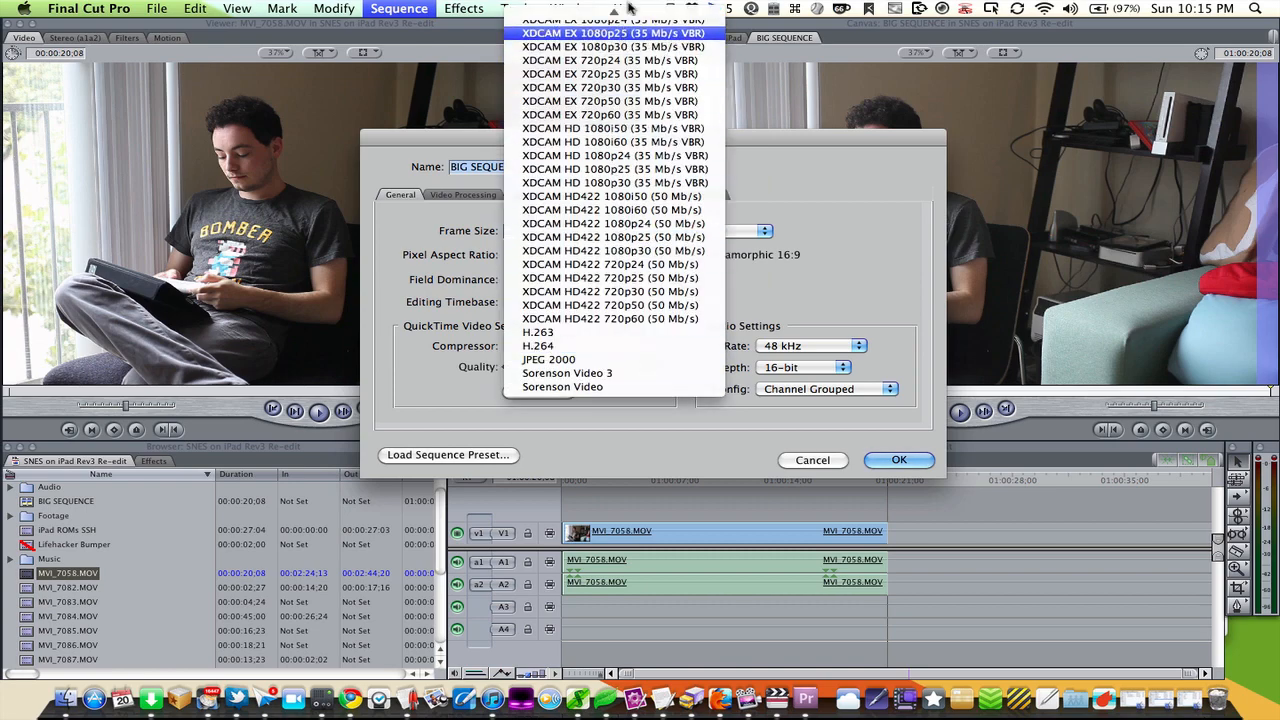
mouse_move(631, 6)
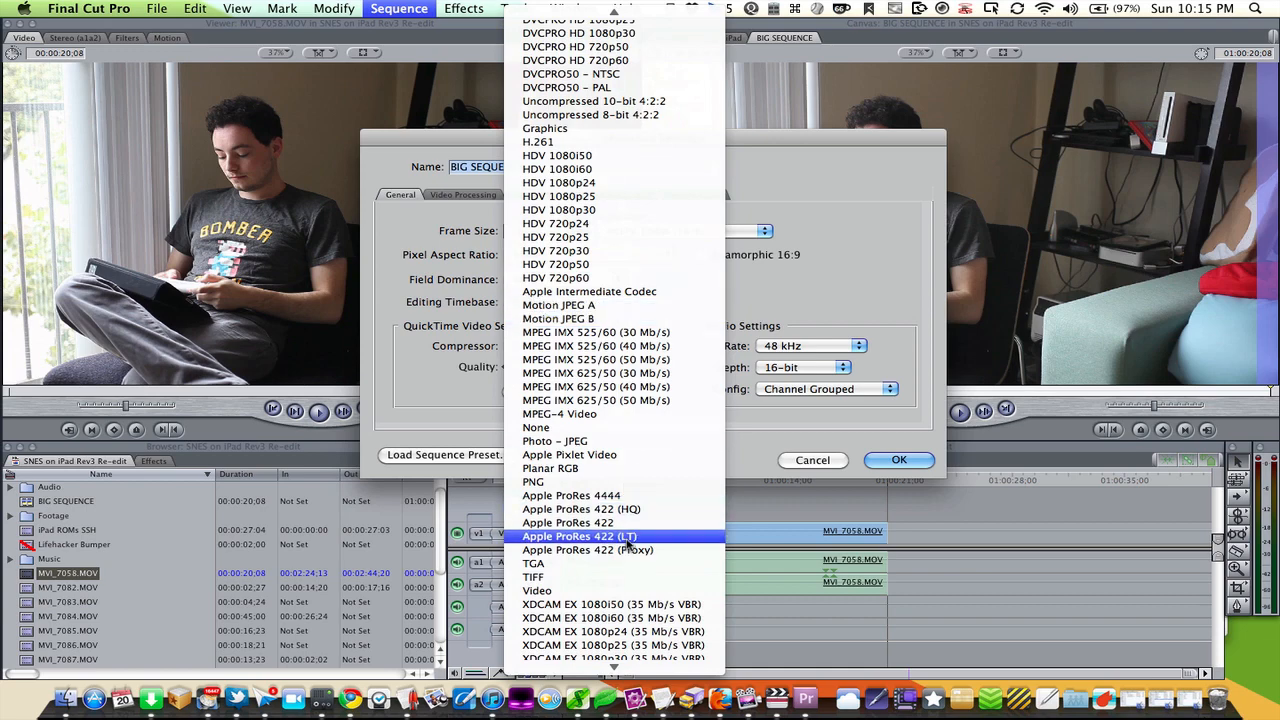
click(568, 522)
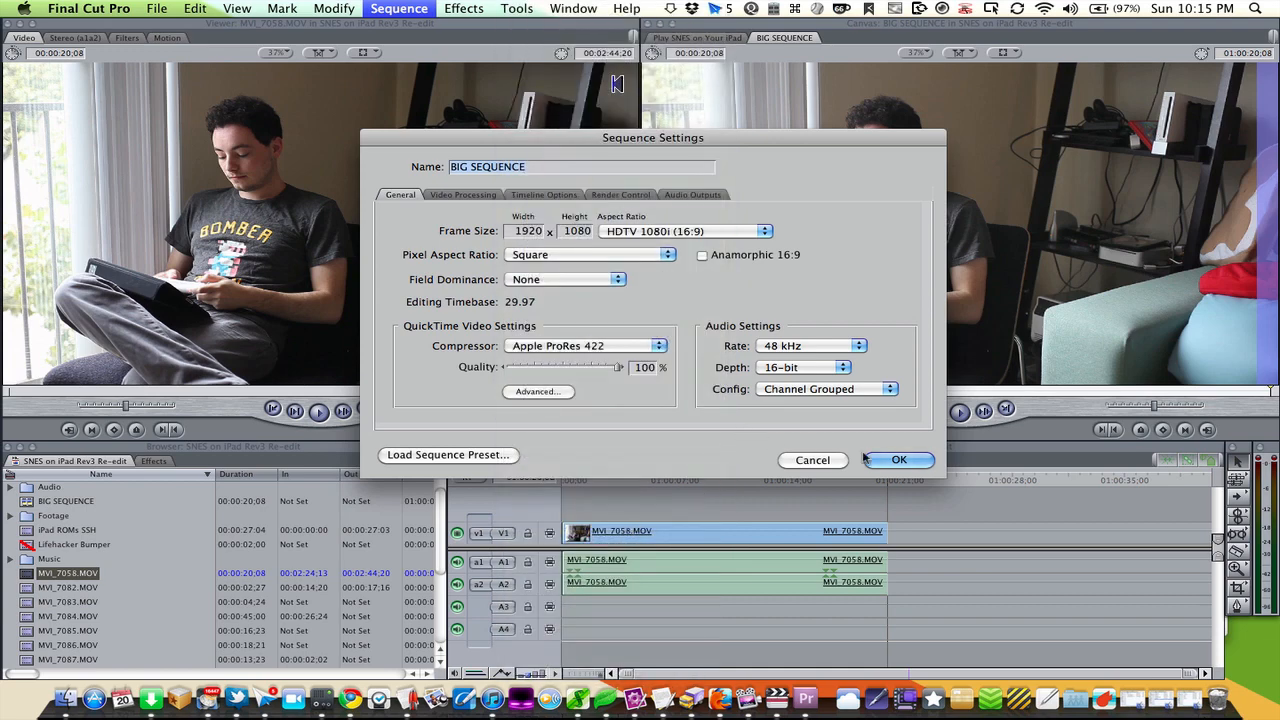
click(895, 460)
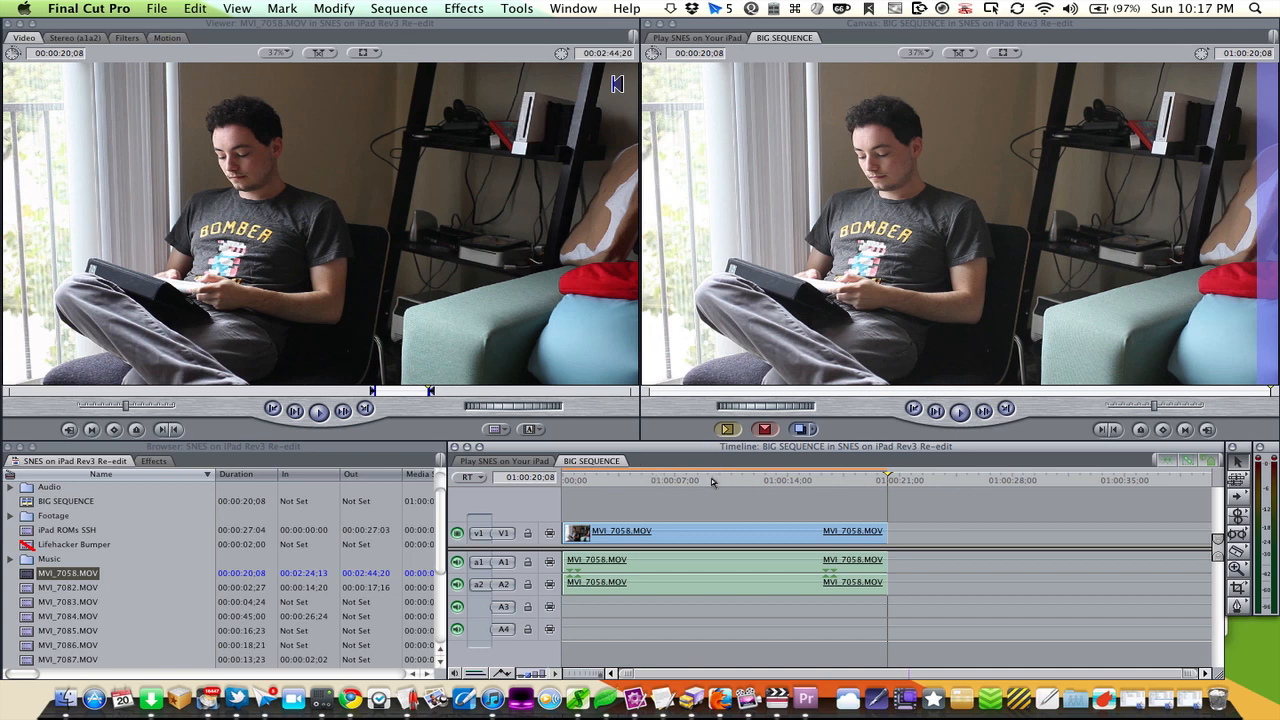
Nest the Play SNES on Your iPad sequence in BIG SEQUENCE on V1, directly after MVI_7058.MOV
click(702, 479)
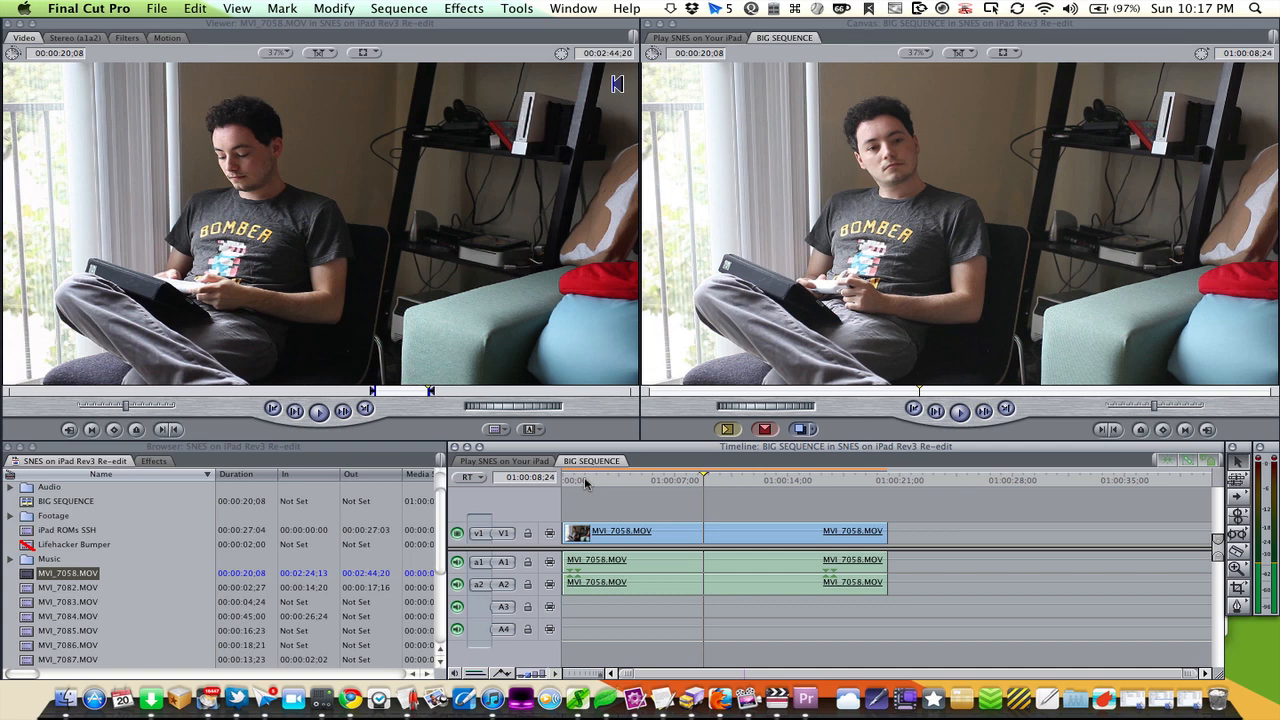
click(927, 484)
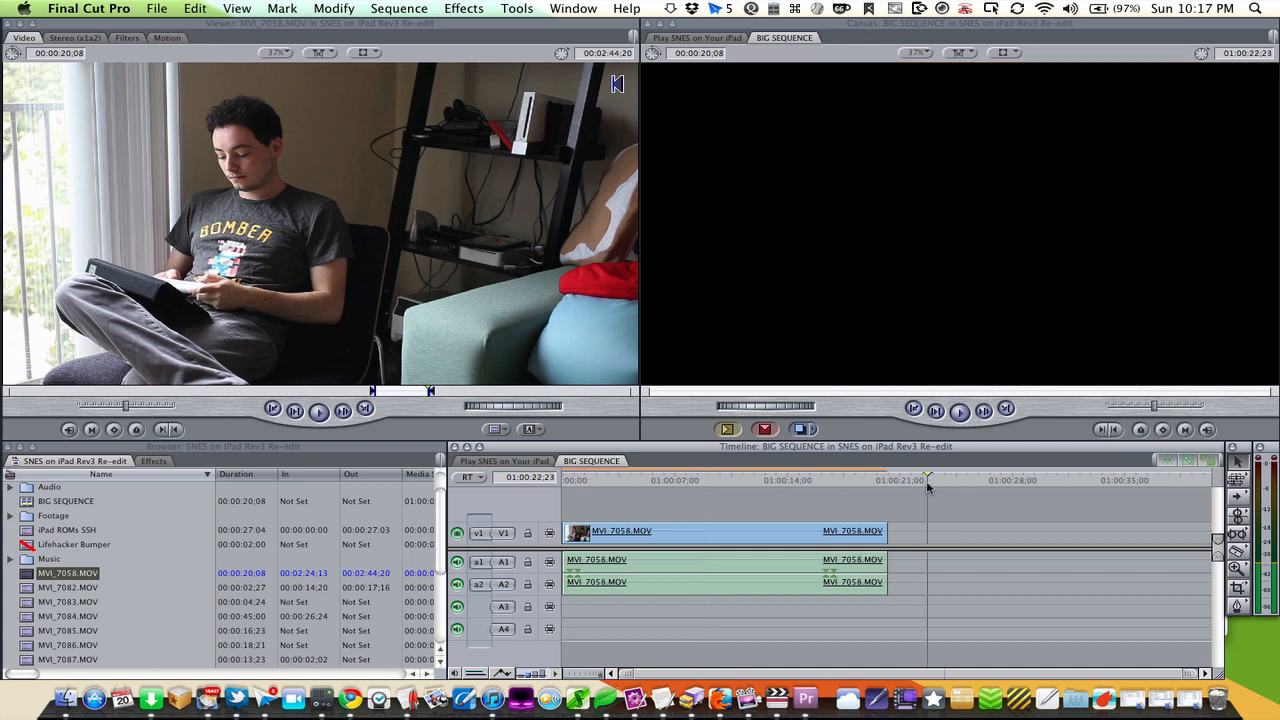
drag(916, 484, 895, 484)
scroll(120, 579, down, 3)
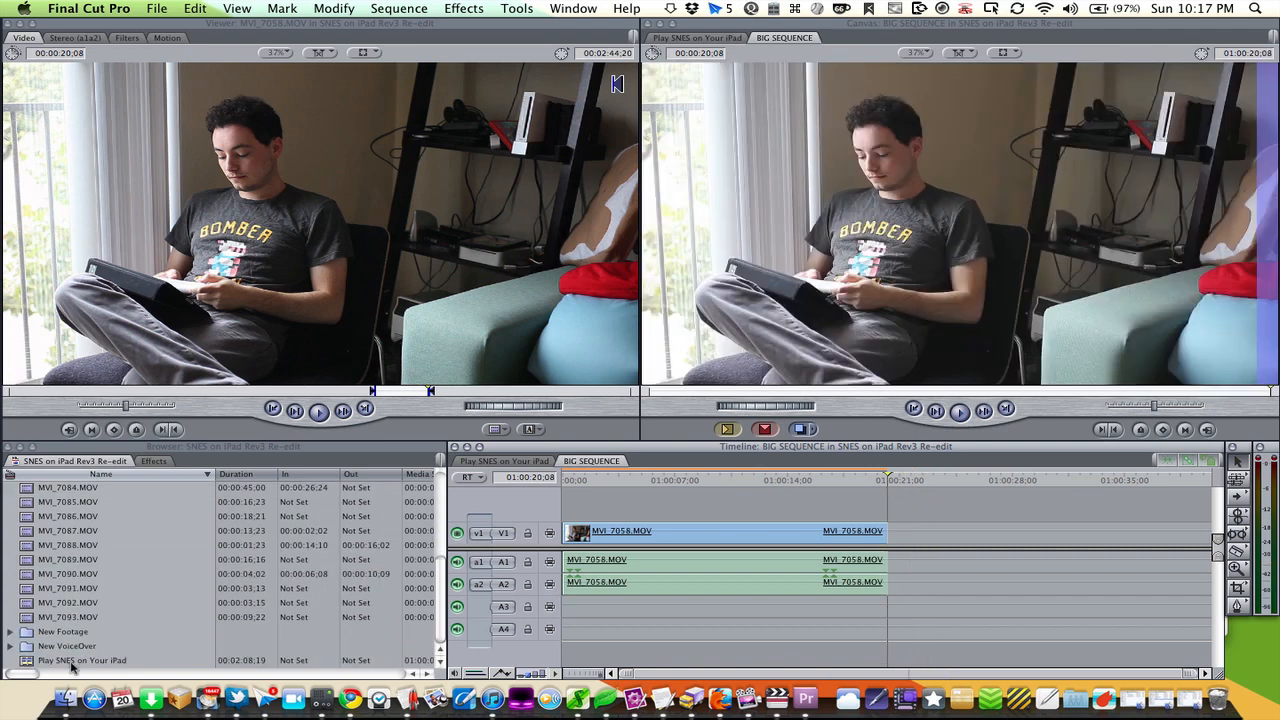
drag(70, 662, 909, 534)
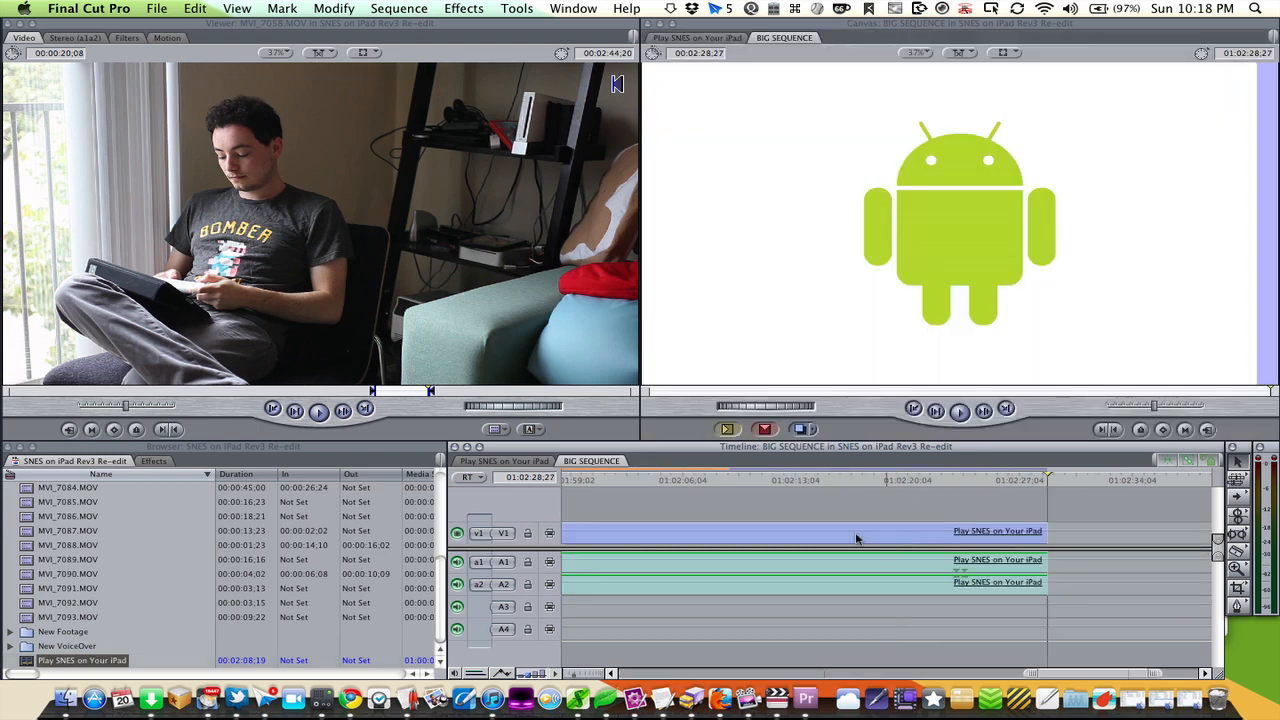
drag(573, 675, 605, 677)
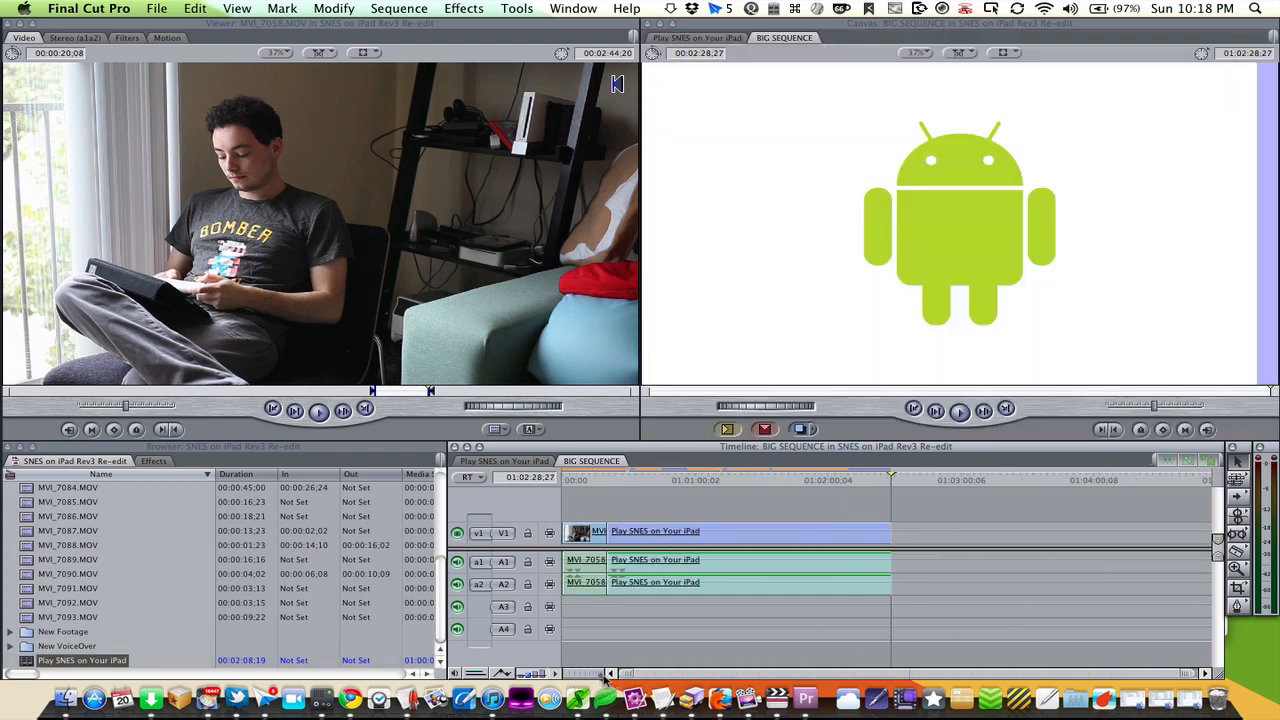
Scrub through the nested Play SNES on Your iPad sequence at several points in BIG SEQUENCE
click(652, 480)
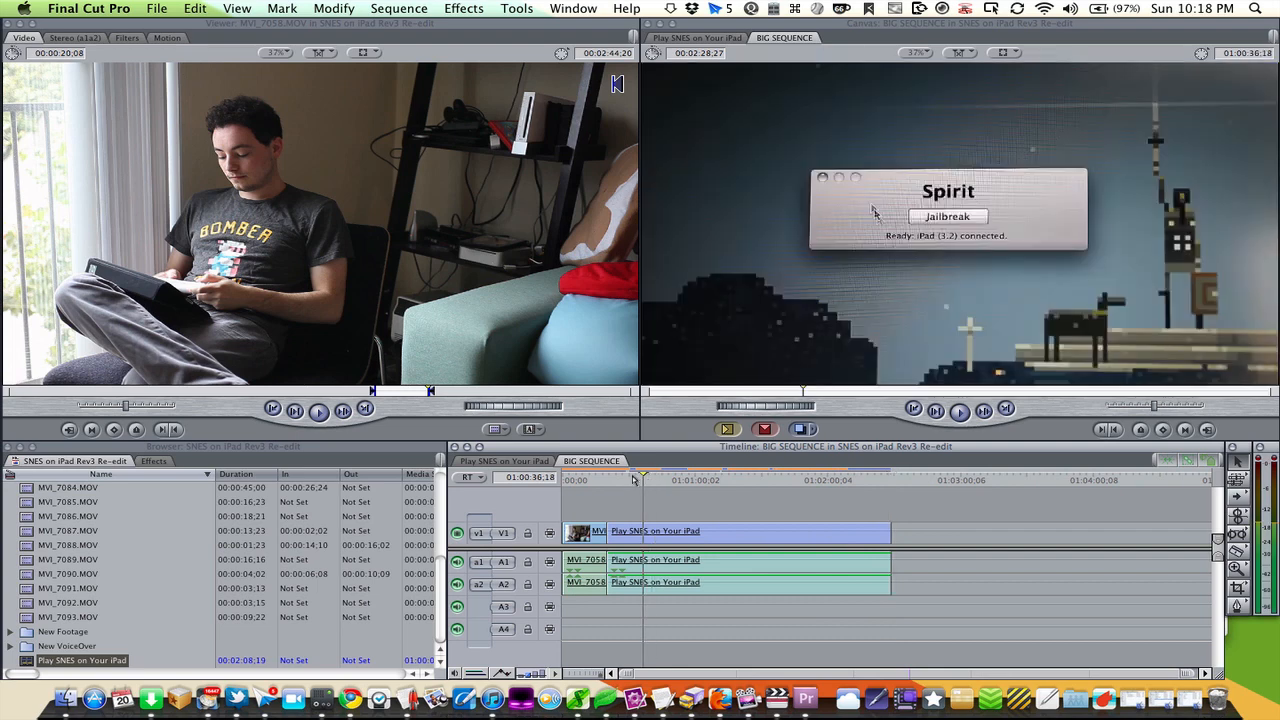
drag(636, 480, 679, 481)
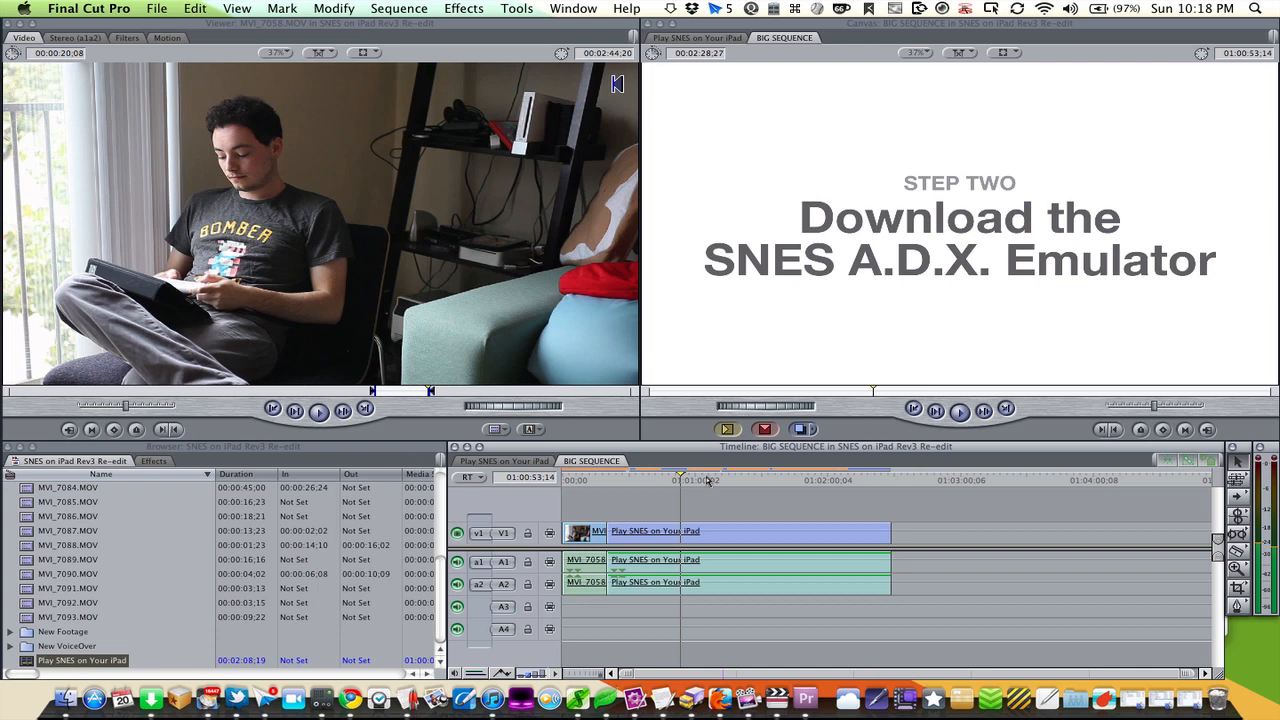
click(706, 481)
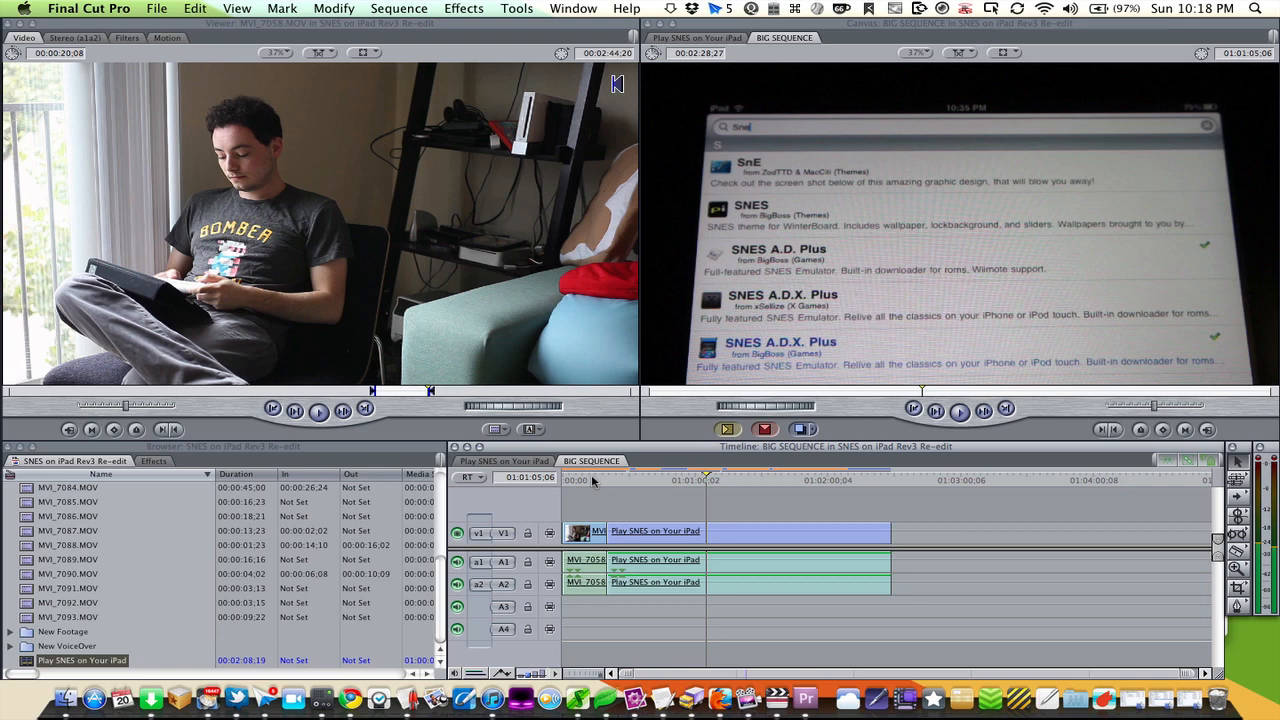
click(593, 481)
click(669, 481)
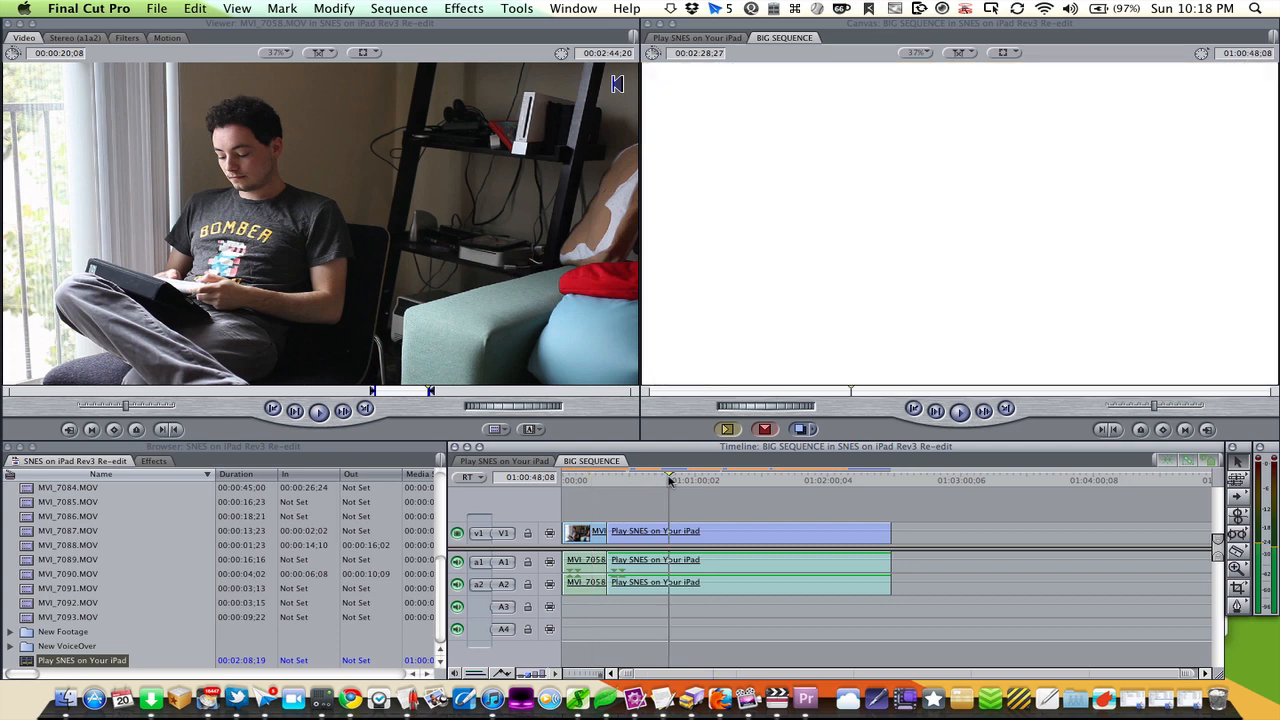
drag(669, 481, 682, 481)
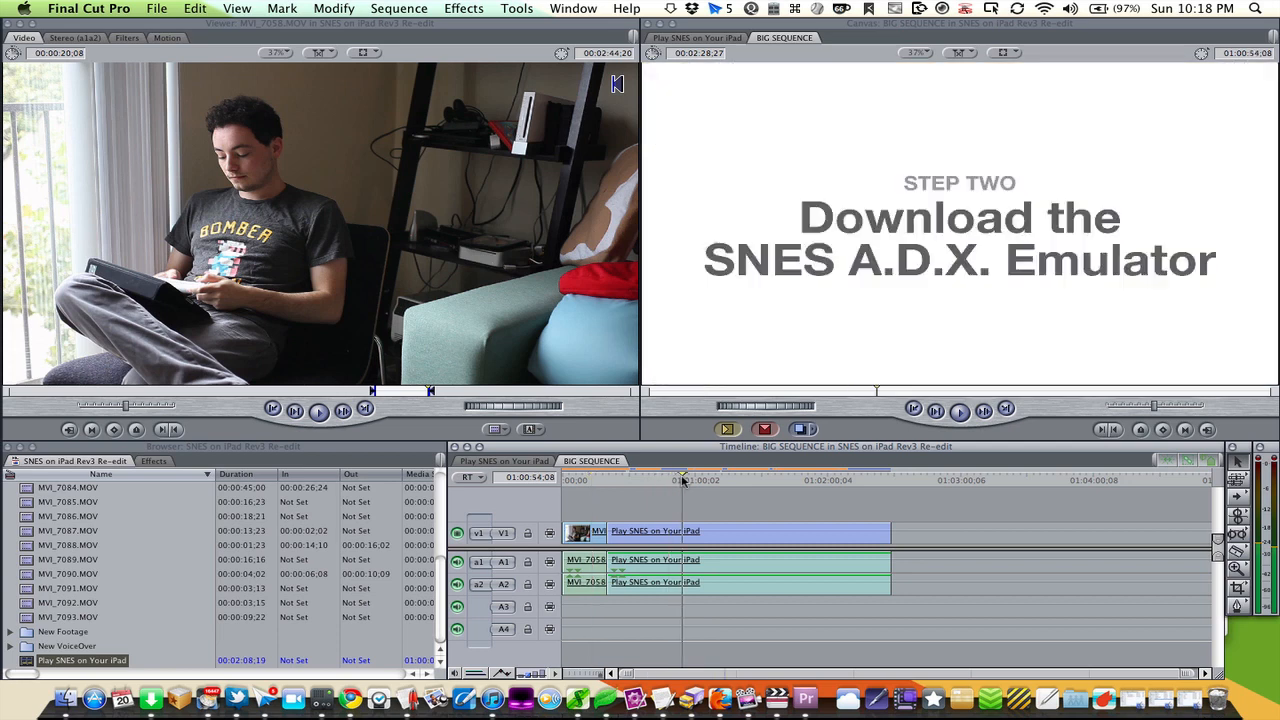
click(867, 479)
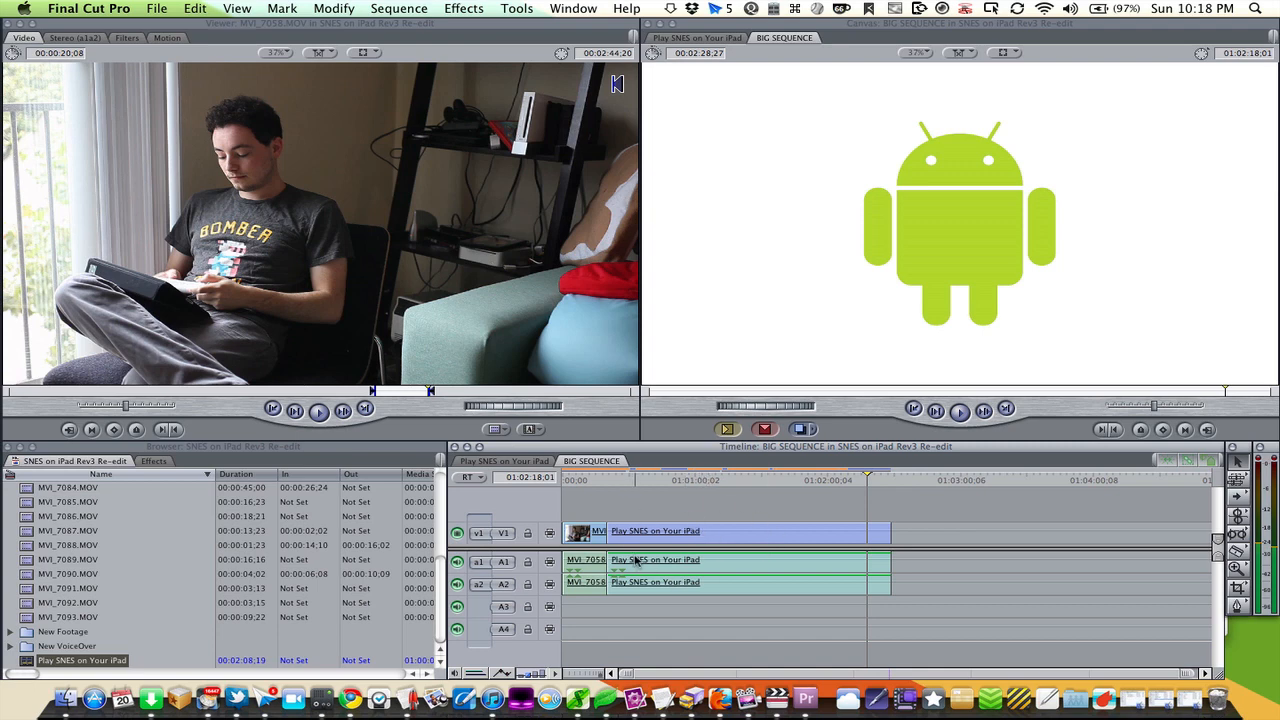
Select the nested clip, open its source sequence Play SNES on Your iPad from the Browser, and return to BIG SEQUENCE
click(166, 572)
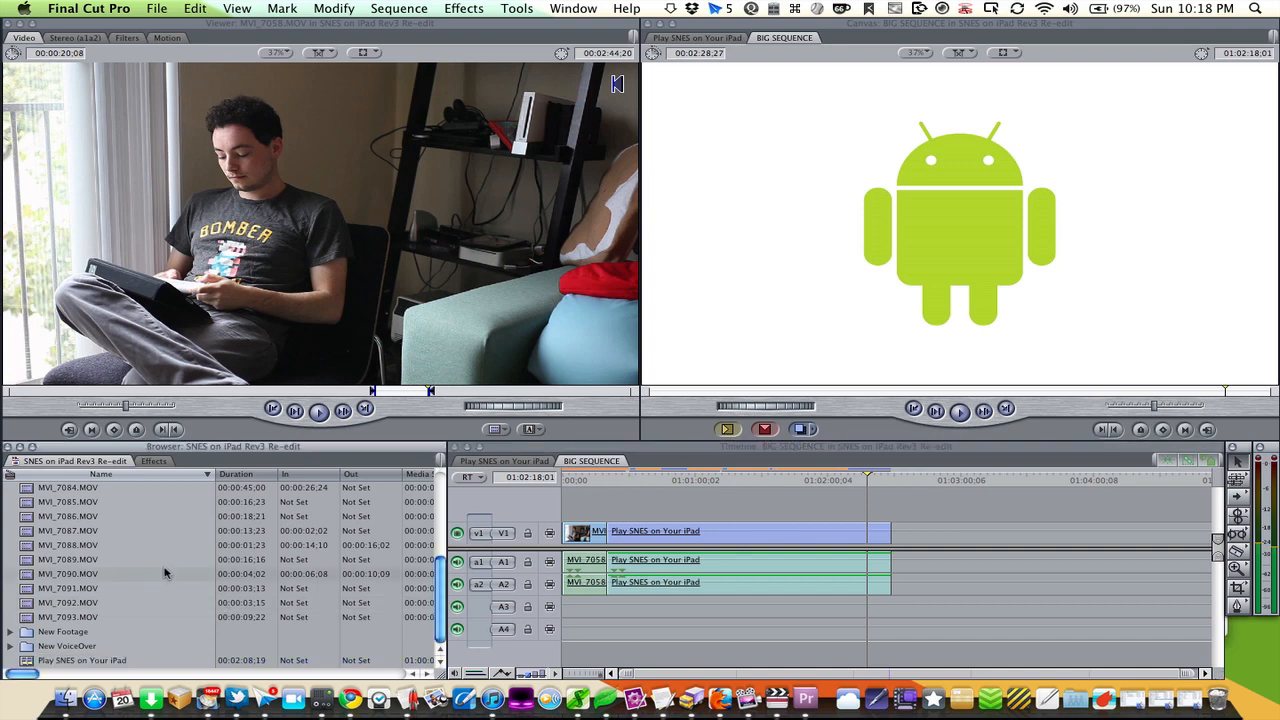
click(684, 538)
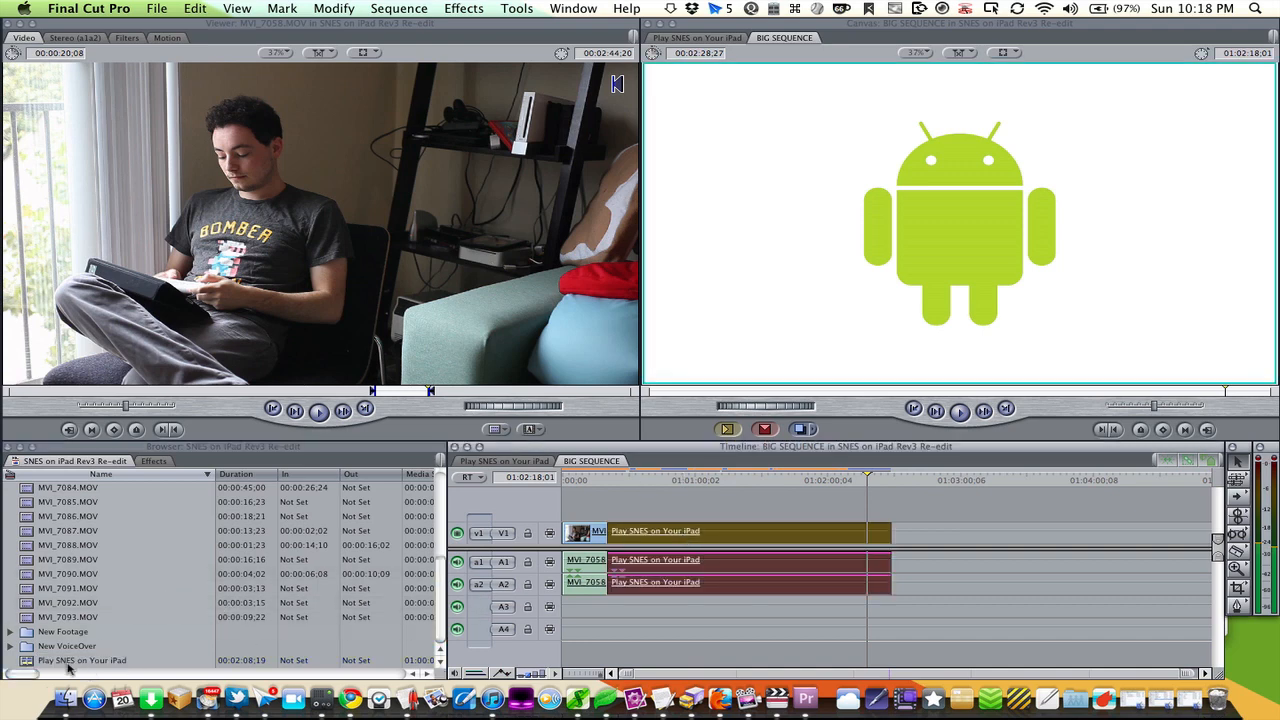
double_click(25, 664)
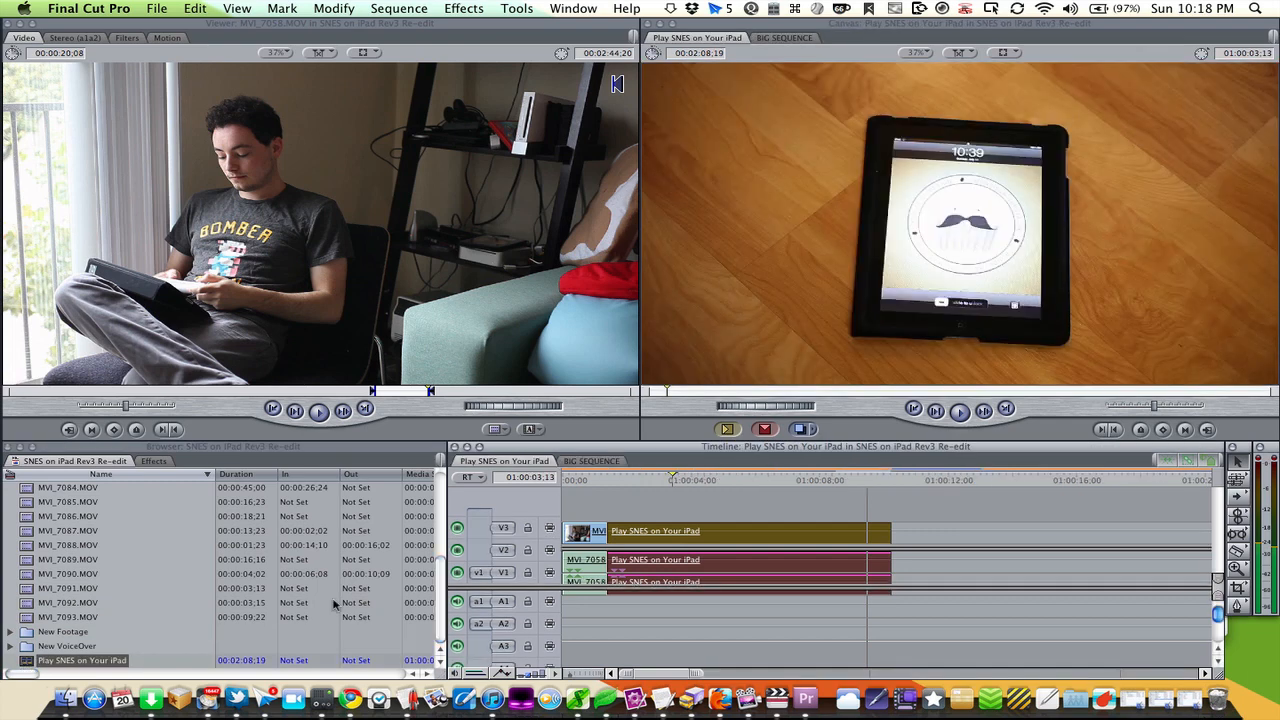
click(580, 463)
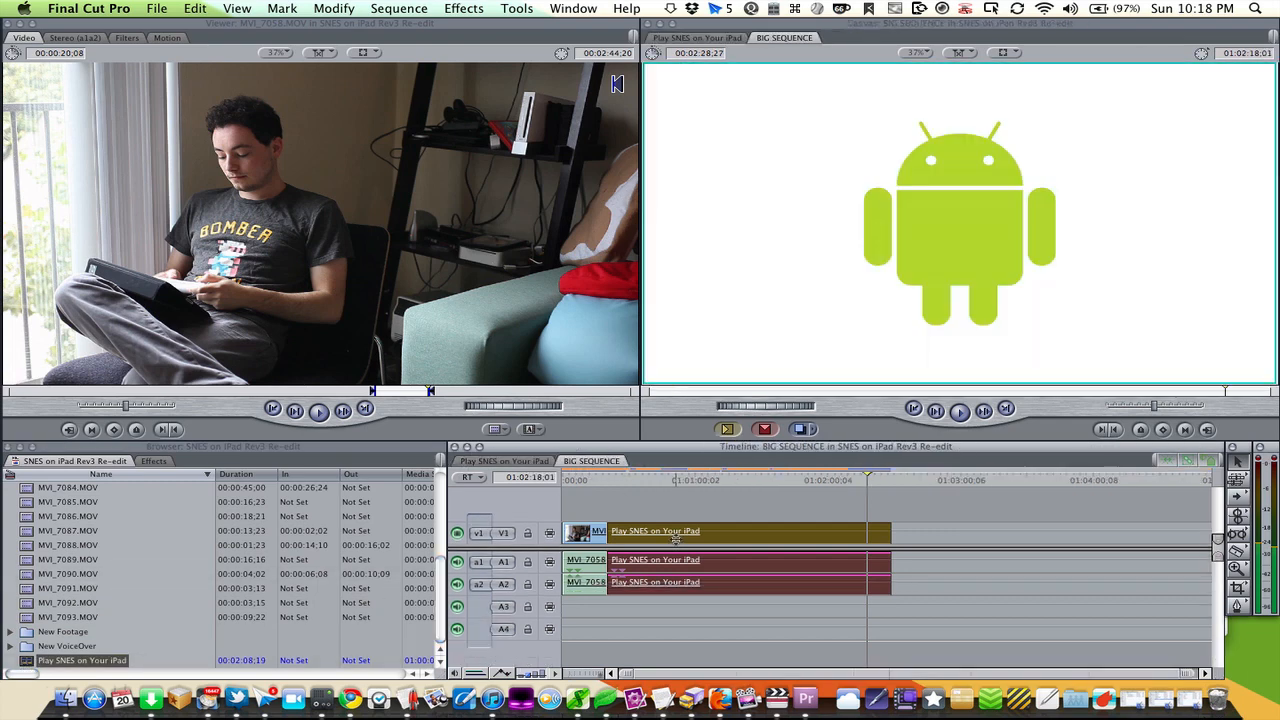
Remove the nested sequence from BIG SEQUENCE and place MVI_7090.MOV through MVI_7093.MOV directly after MVI_7058.MOV
key(super+z)
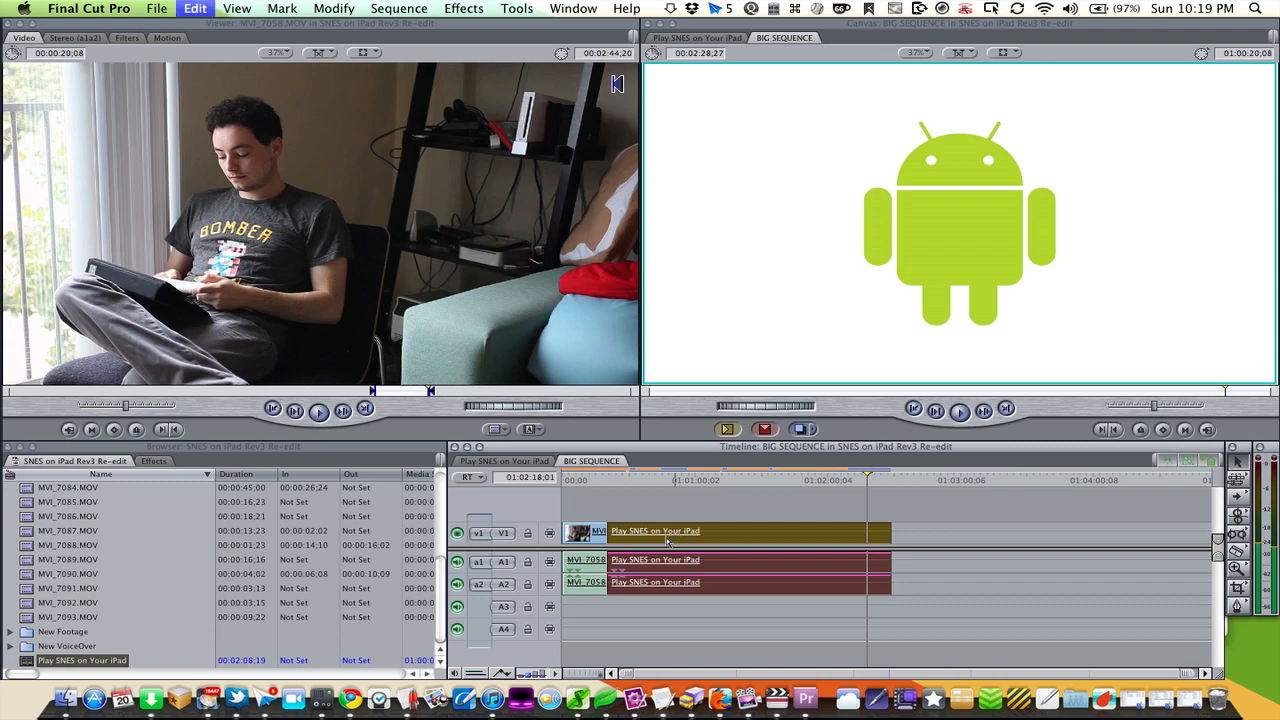
drag(166, 570, 636, 540)
key(Delete)
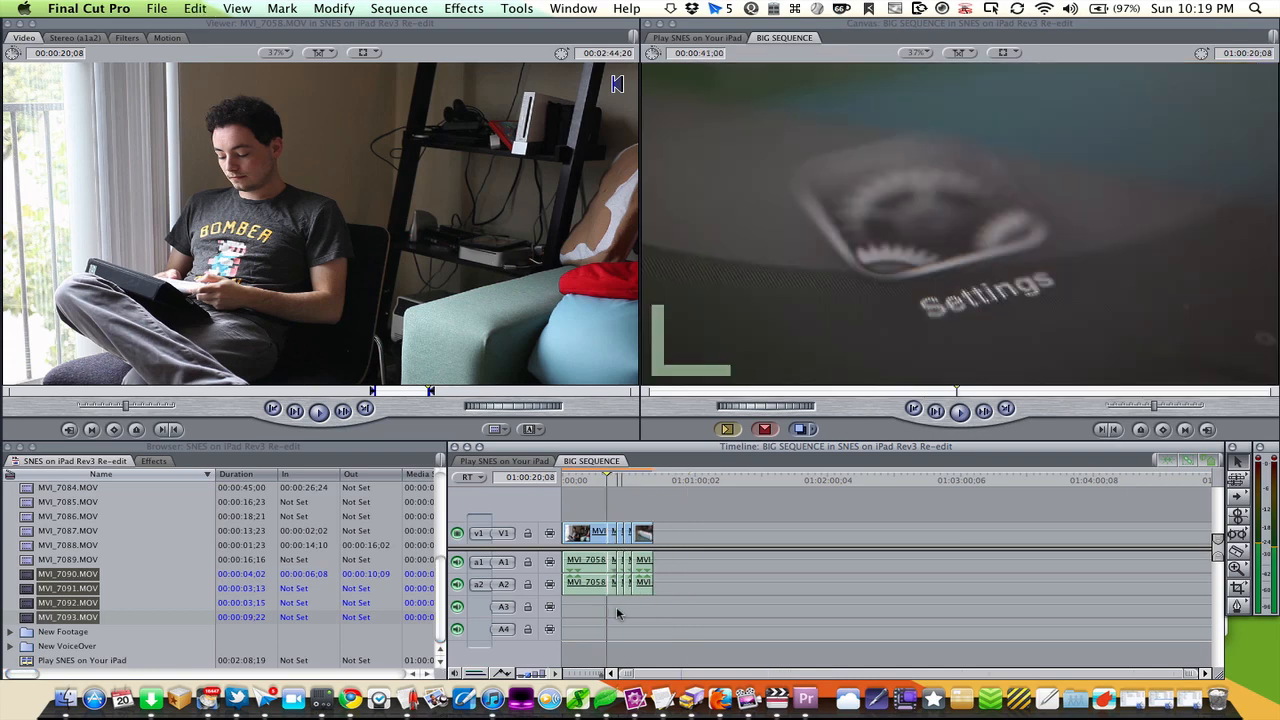
drag(578, 675, 597, 677)
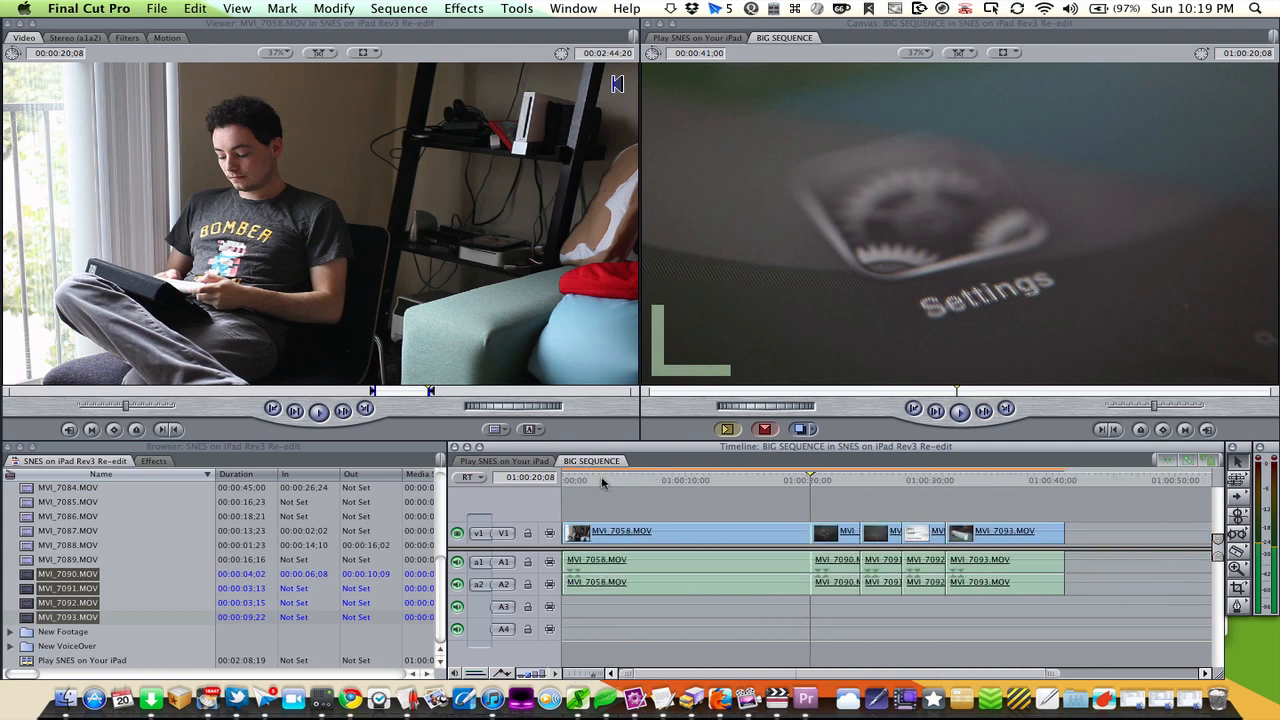
Trim the start of MVI_7058.MOV to 01:00:16;15 and split the clip with its audio at 01:00:18;07
drag(601, 477, 692, 479)
click(765, 478)
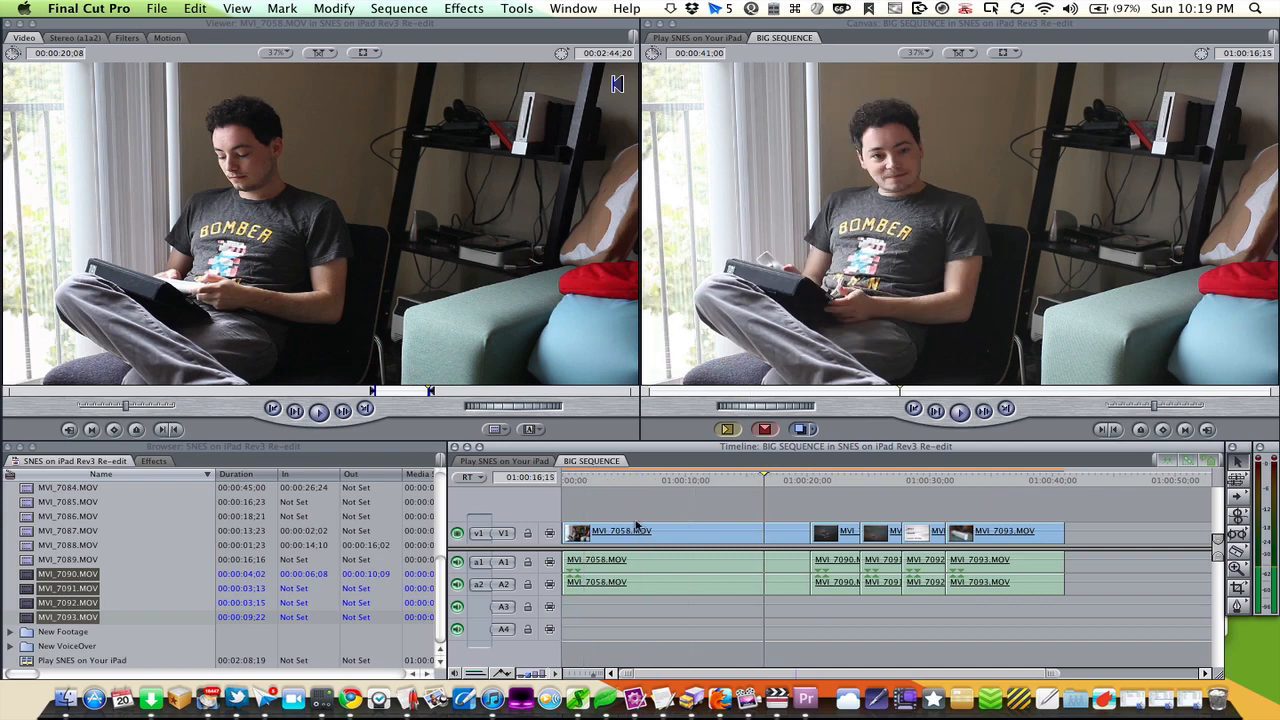
drag(563, 532, 765, 535)
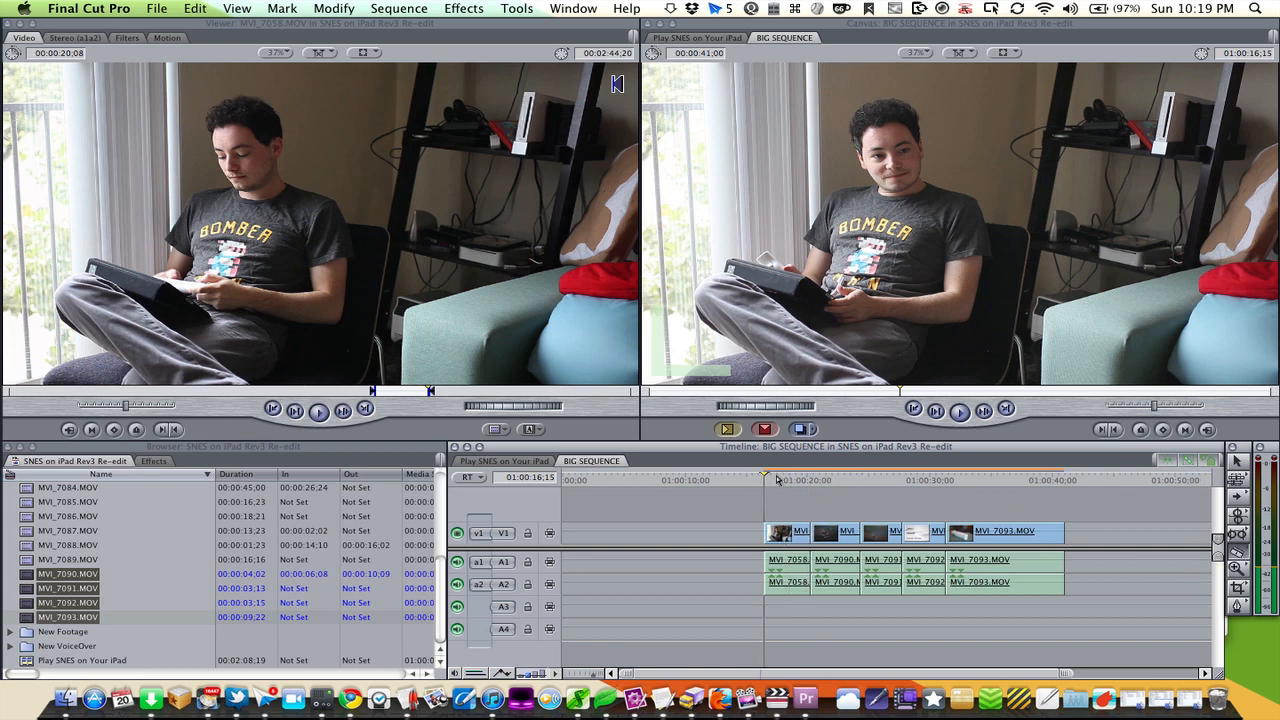
drag(784, 481, 786, 486)
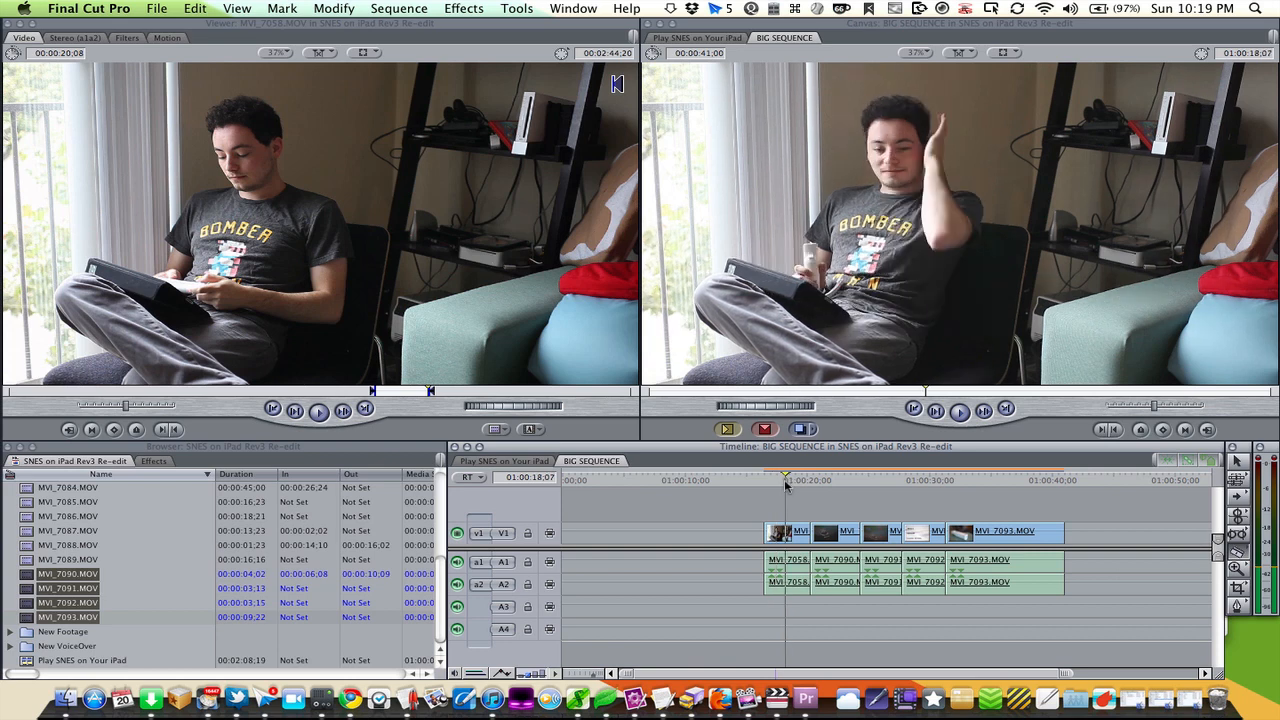
click(786, 534)
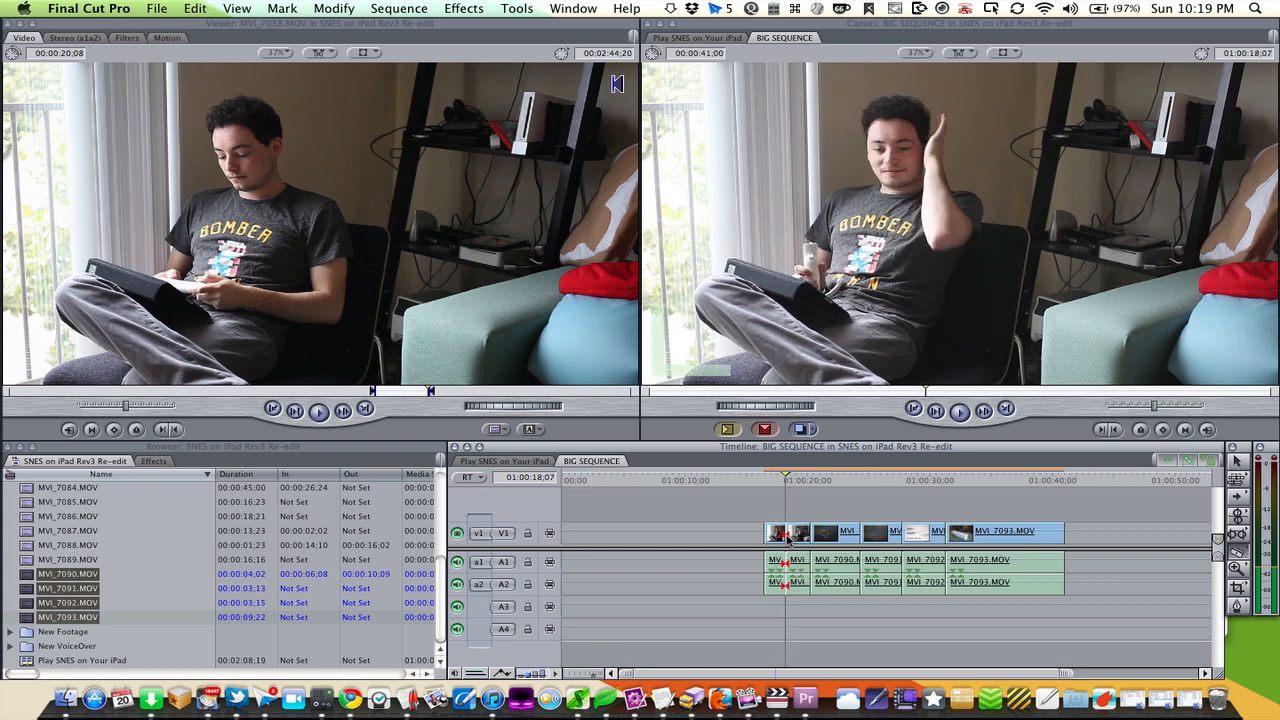
Delete the second piece of the split MVI_7058.MOV with its audio and close the gap it leaves before MVI_7090.MOV
key(a)
click(800, 538)
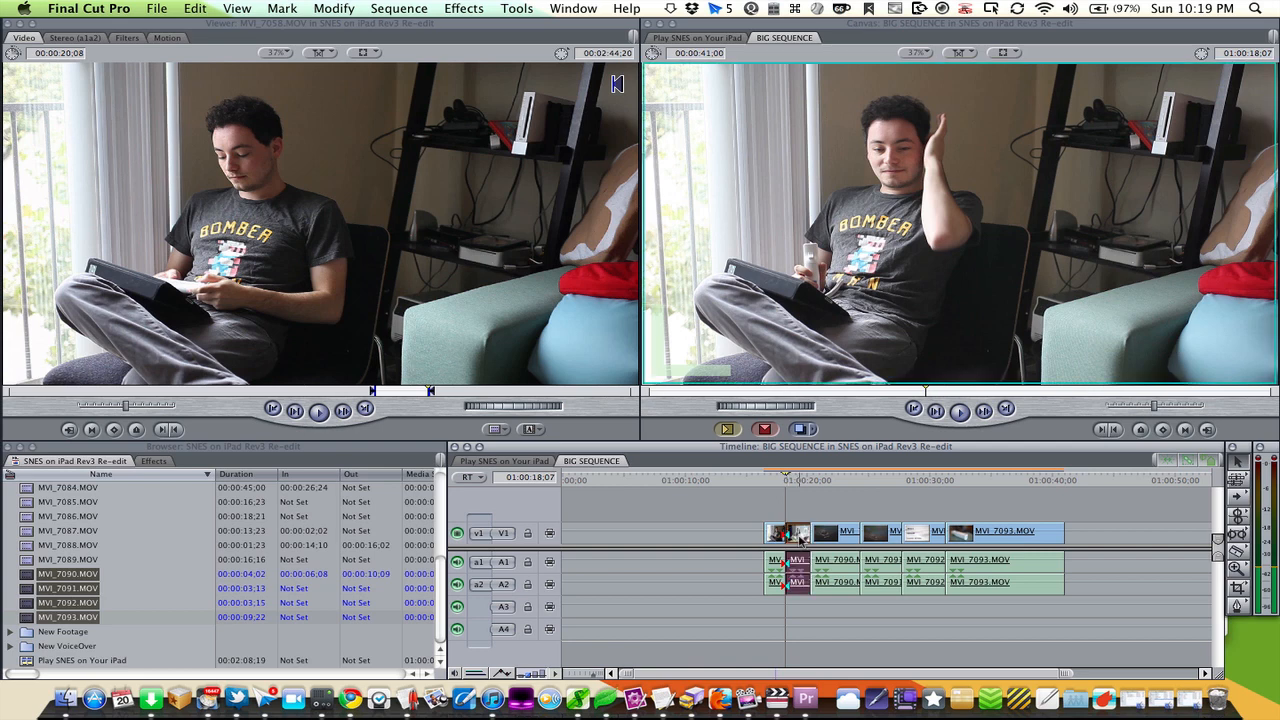
key(Delete)
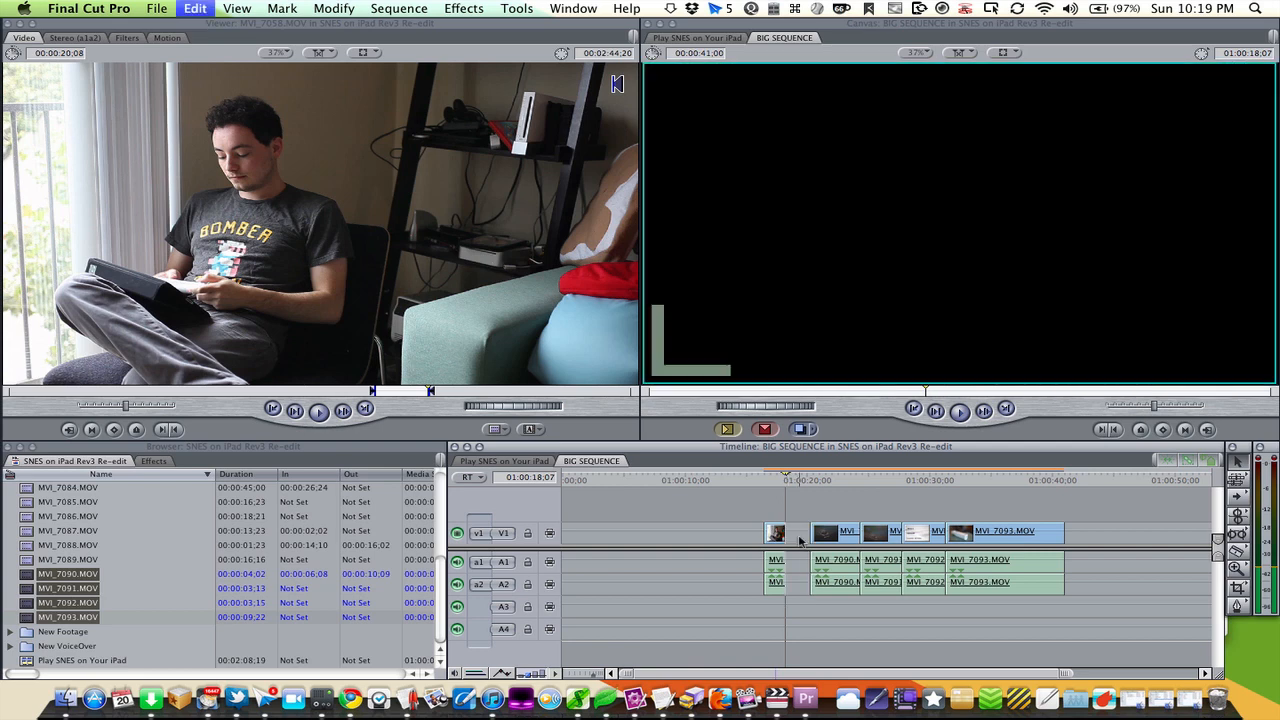
click(799, 538)
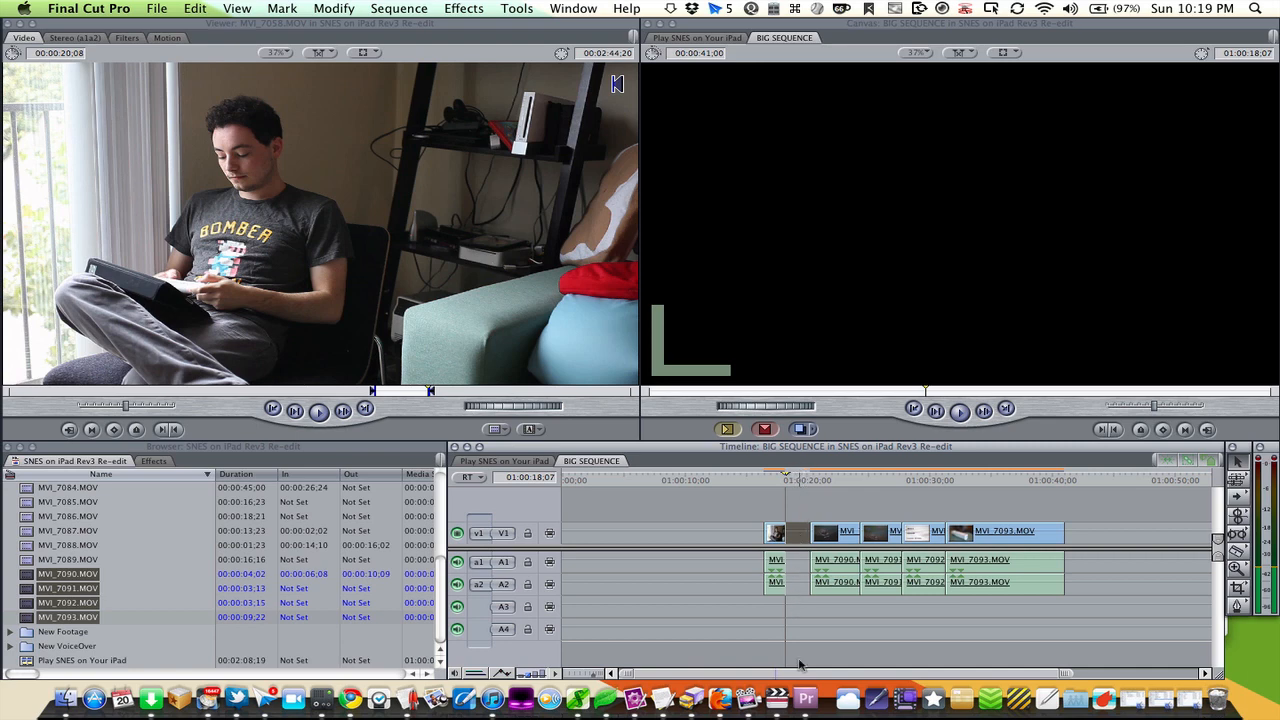
key(Delete)
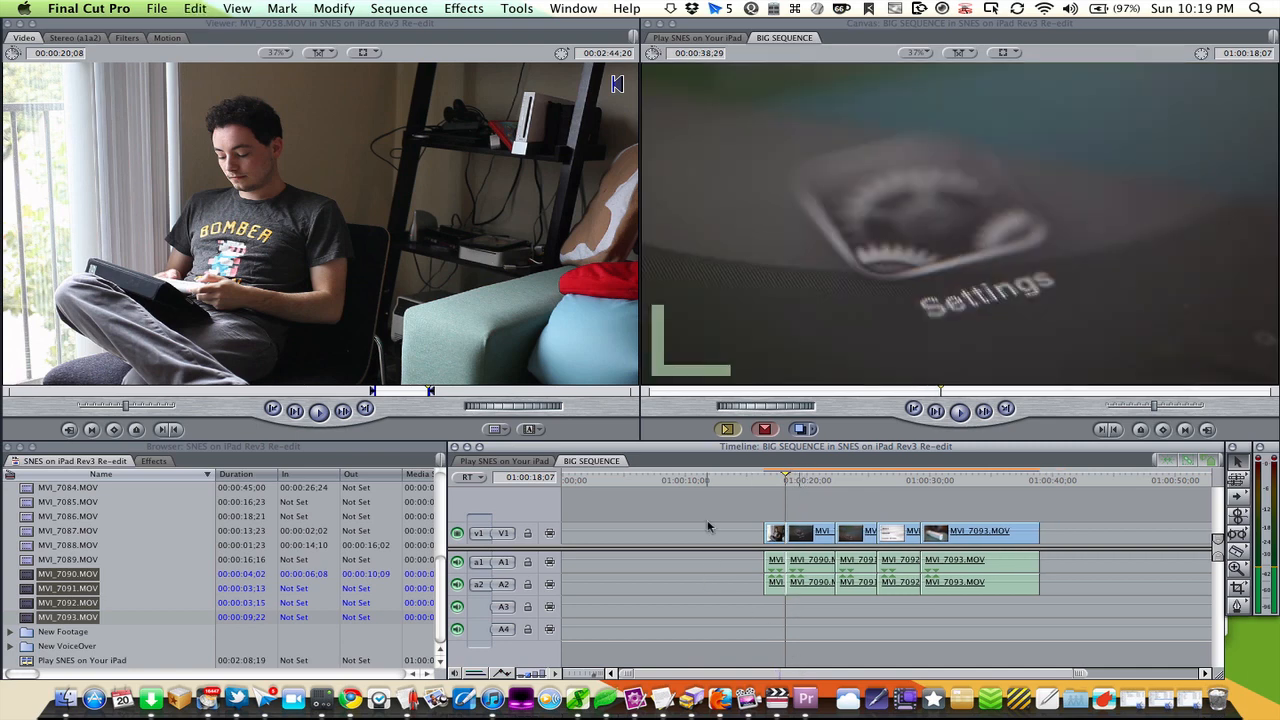
Compare the picture on both sides of the cut between MVI_7058.MOV and MVI_7091.MOV, at 01:00:01;02 and 01:00:02;03
drag(709, 523, 690, 628)
click(625, 619)
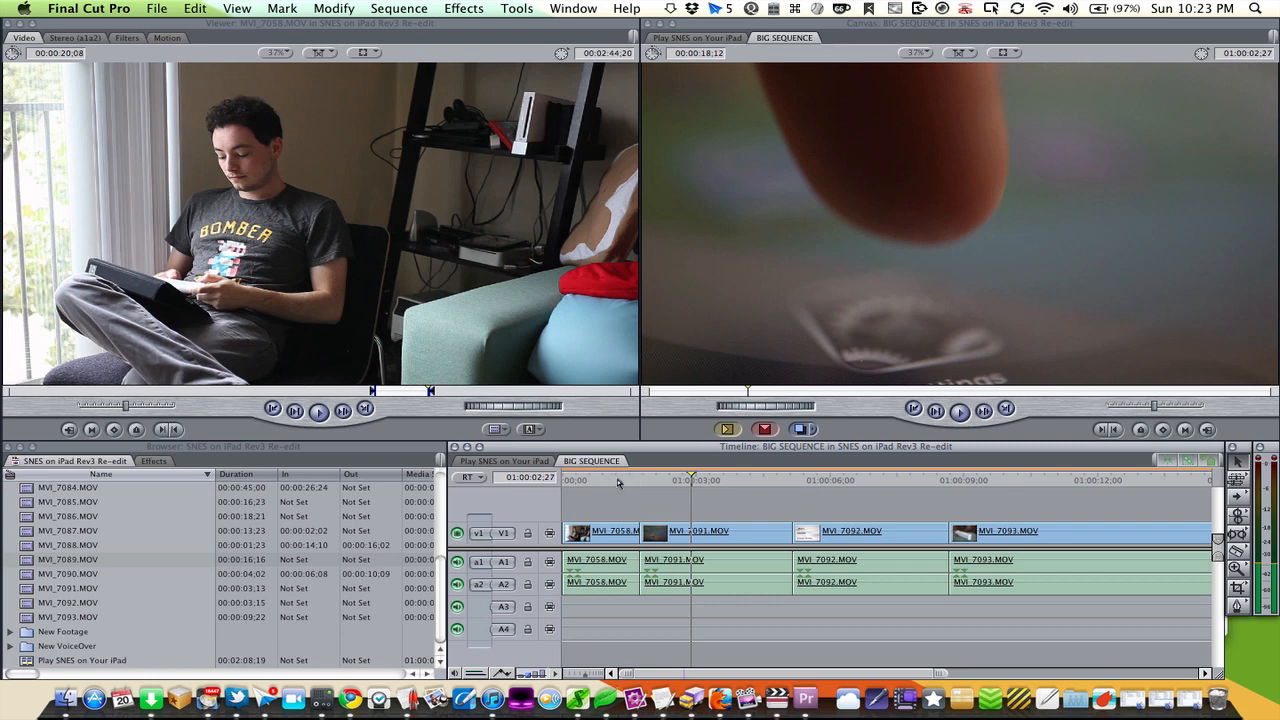
click(612, 481)
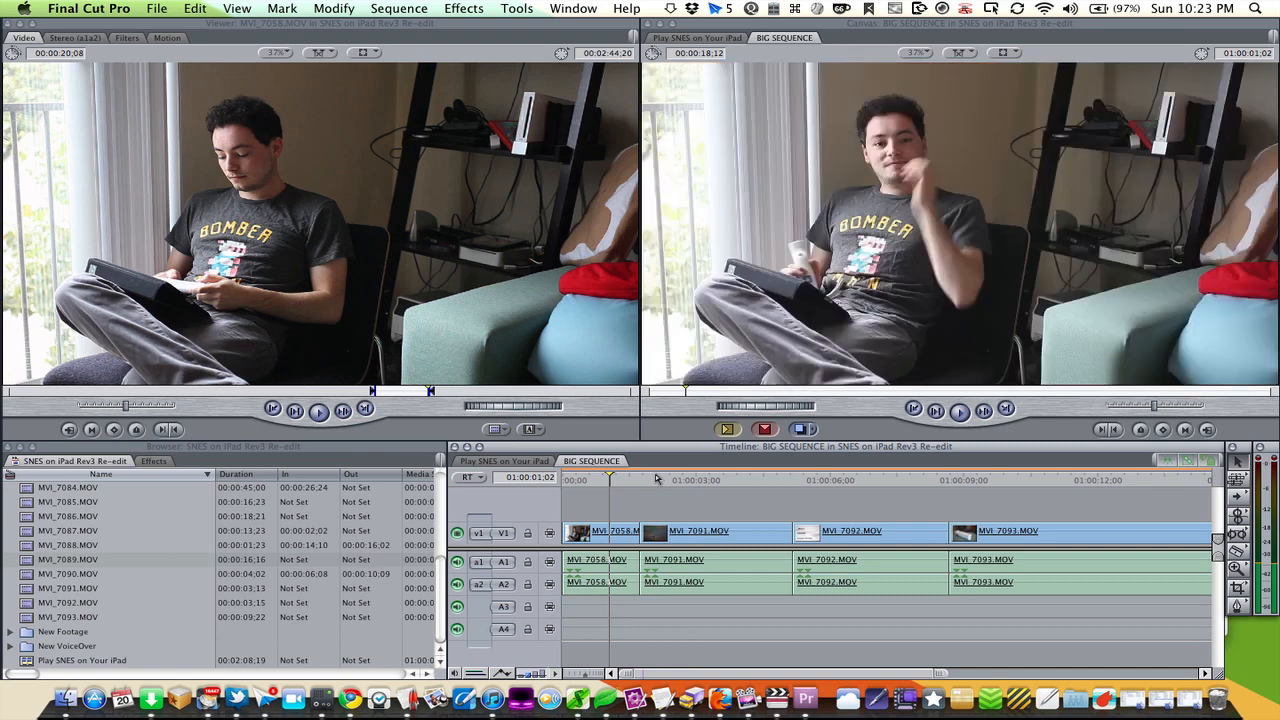
click(656, 480)
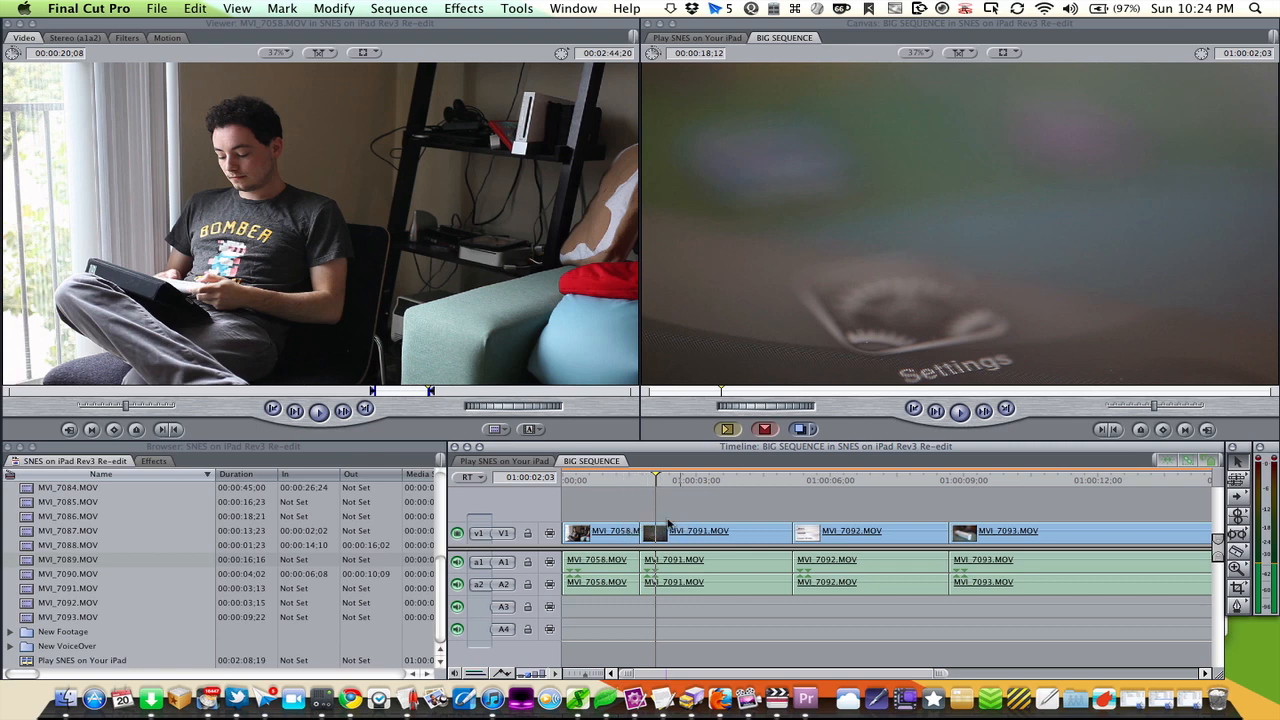
Try to add the default video transition at the cut between MVI_7058.MOV and MVI_7091.MOV, and remove it again
click(572, 672)
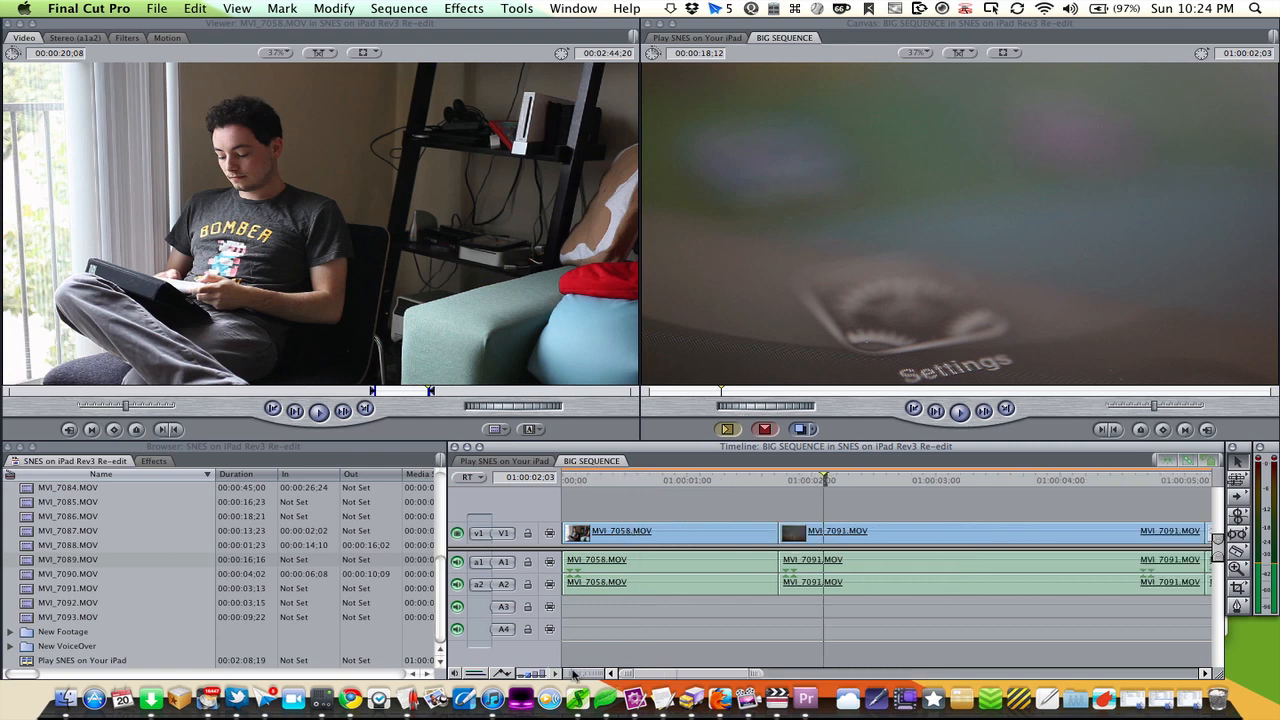
click(778, 531)
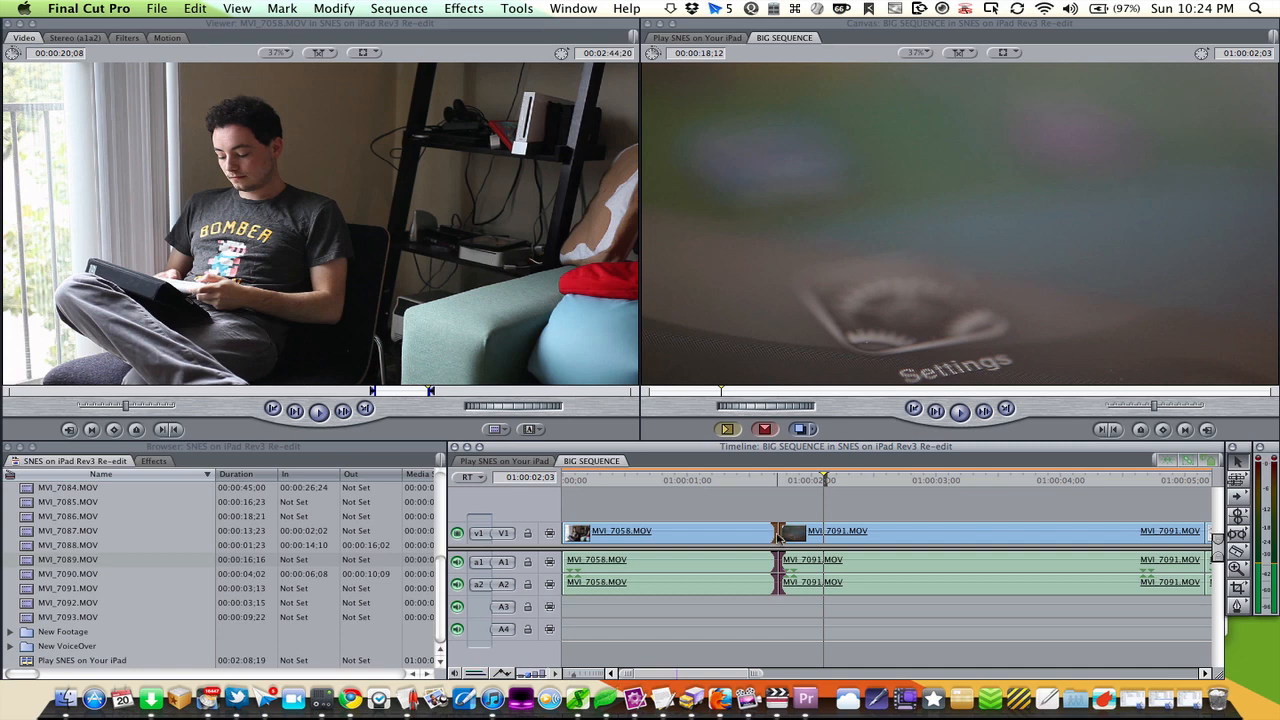
key(super+t)
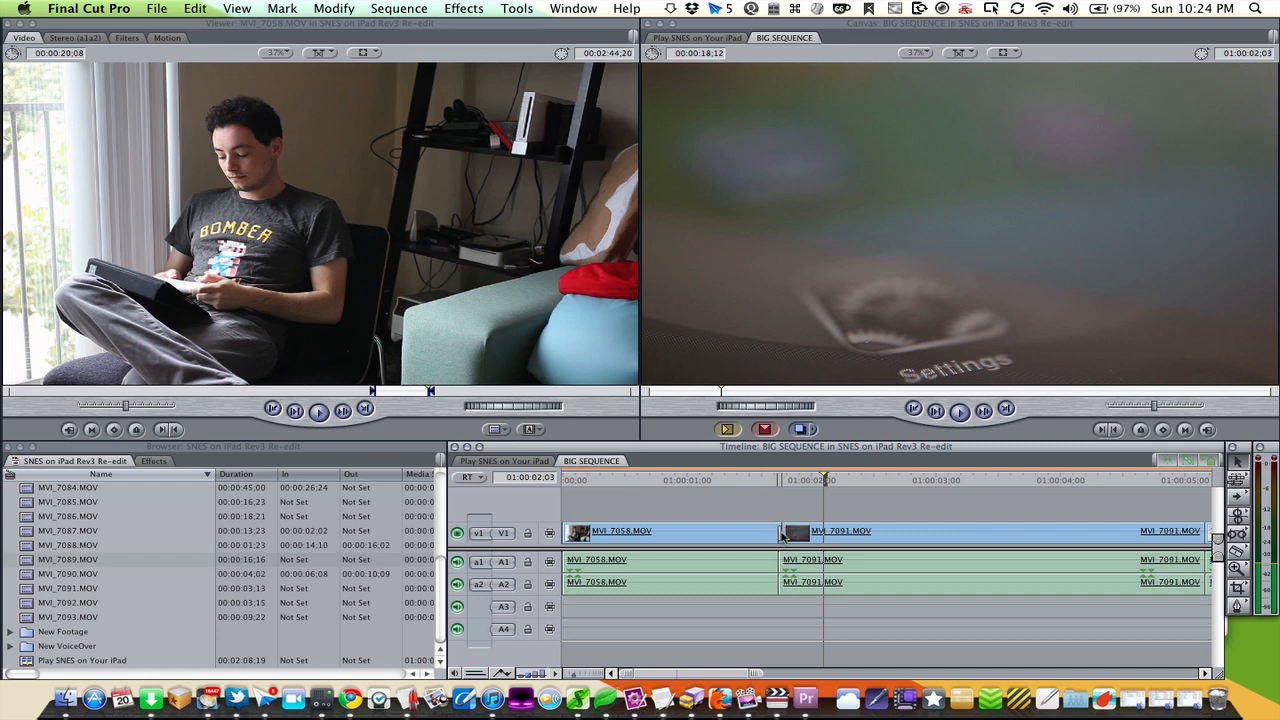
click(782, 536)
key(Delete)
Trim the start of MVI_7091.MOV, butt it against MVI_7058.MOV, and add a Cross Dissolve at the cut
drag(782, 533, 855, 530)
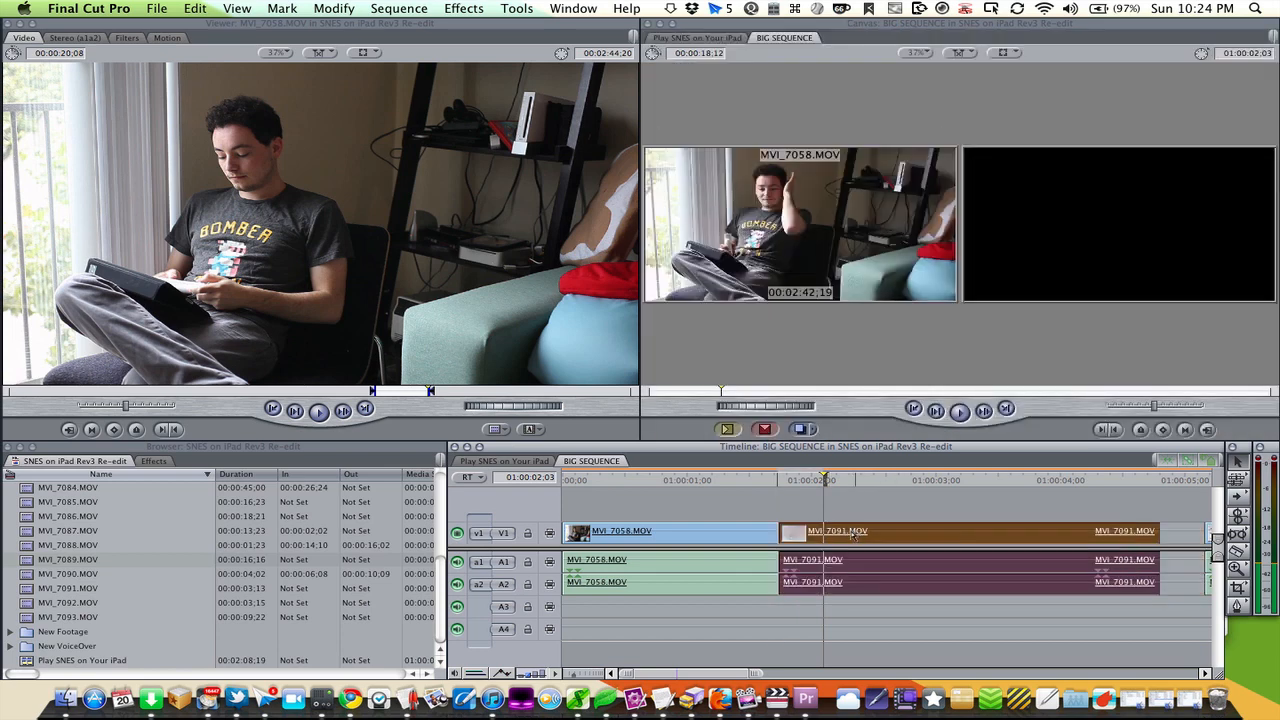
click(778, 531)
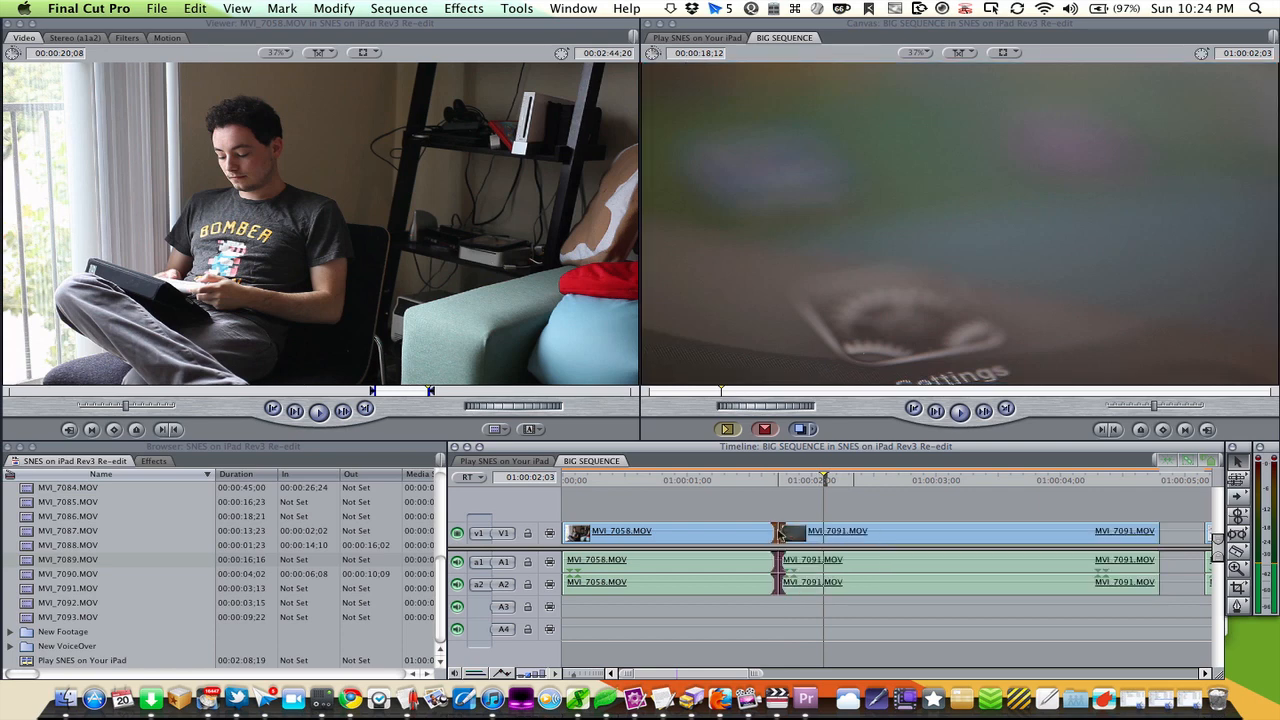
key(super+t)
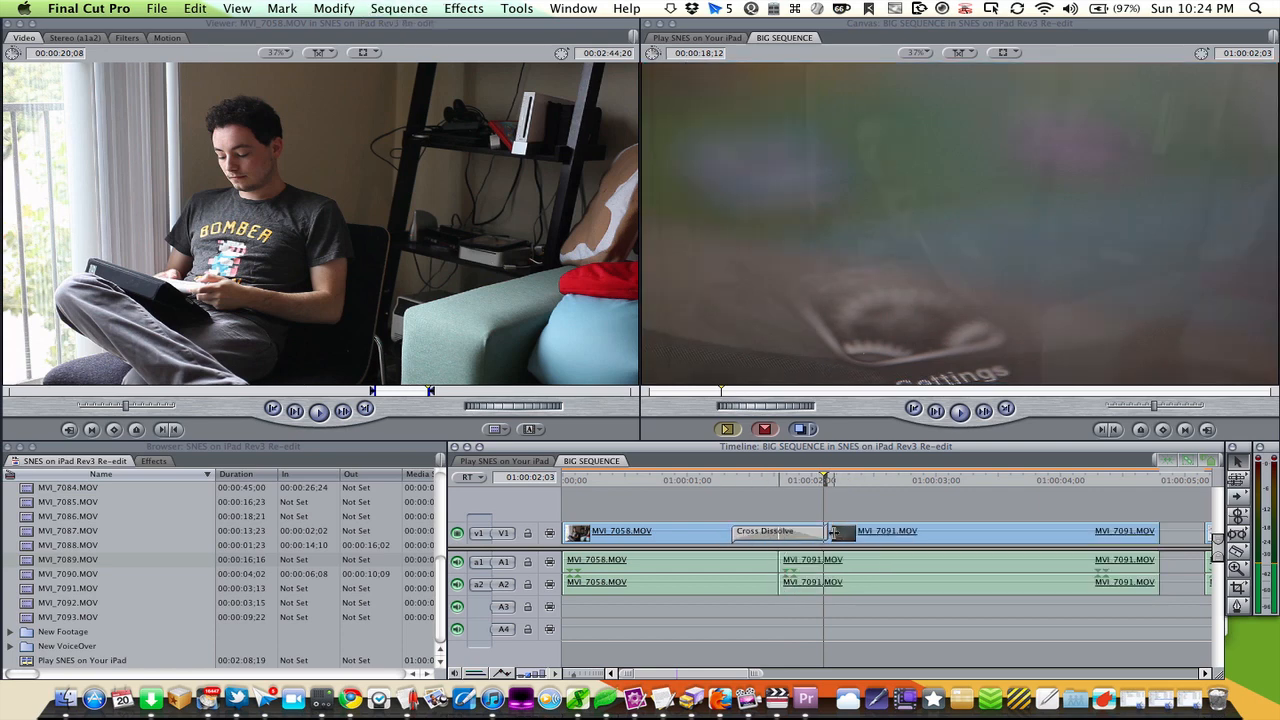
Scrub through the Cross Dissolve between MVI_7058.MOV and MVI_7091.MOV, from 01:00:01;17 to 01:00:02;22
click(782, 484)
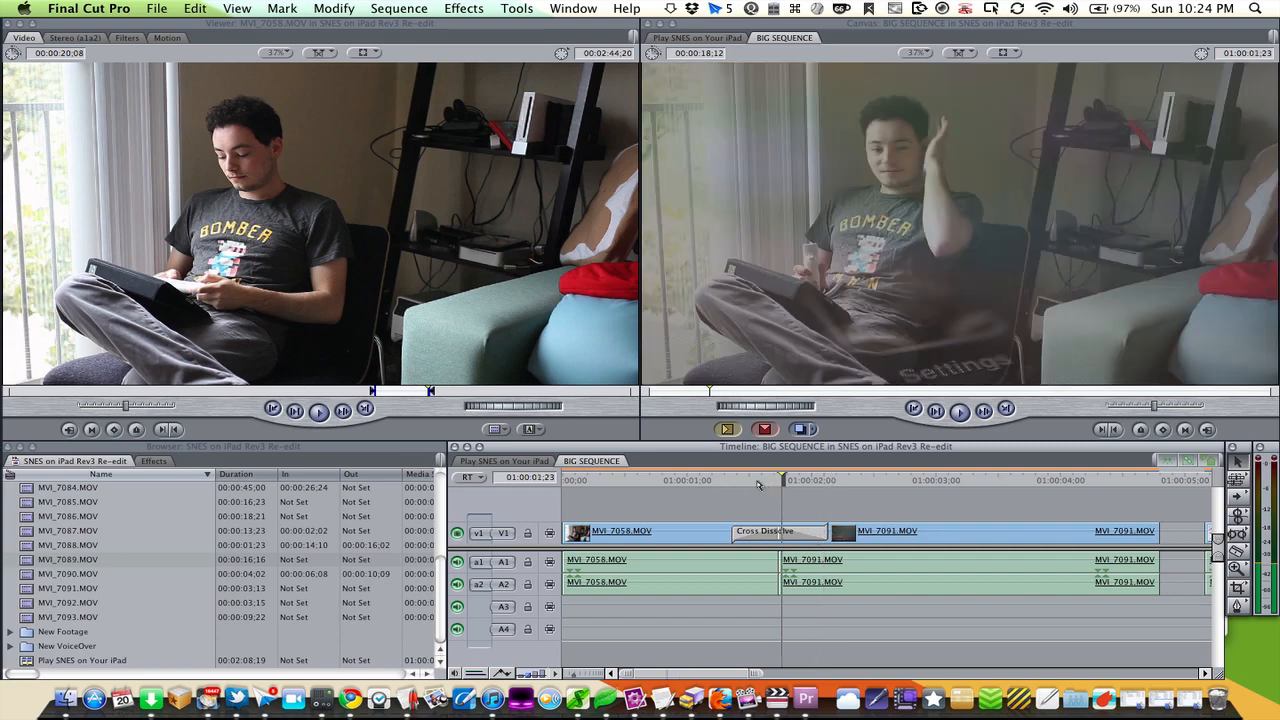
click(757, 481)
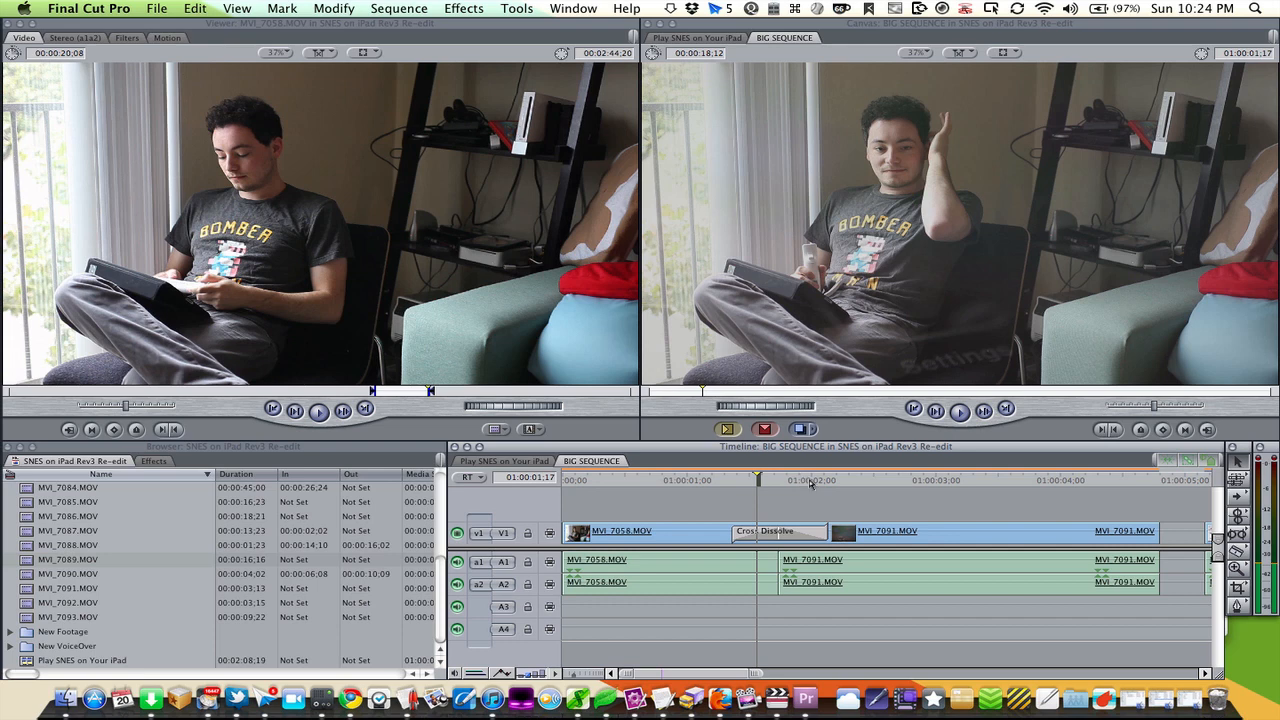
click(810, 484)
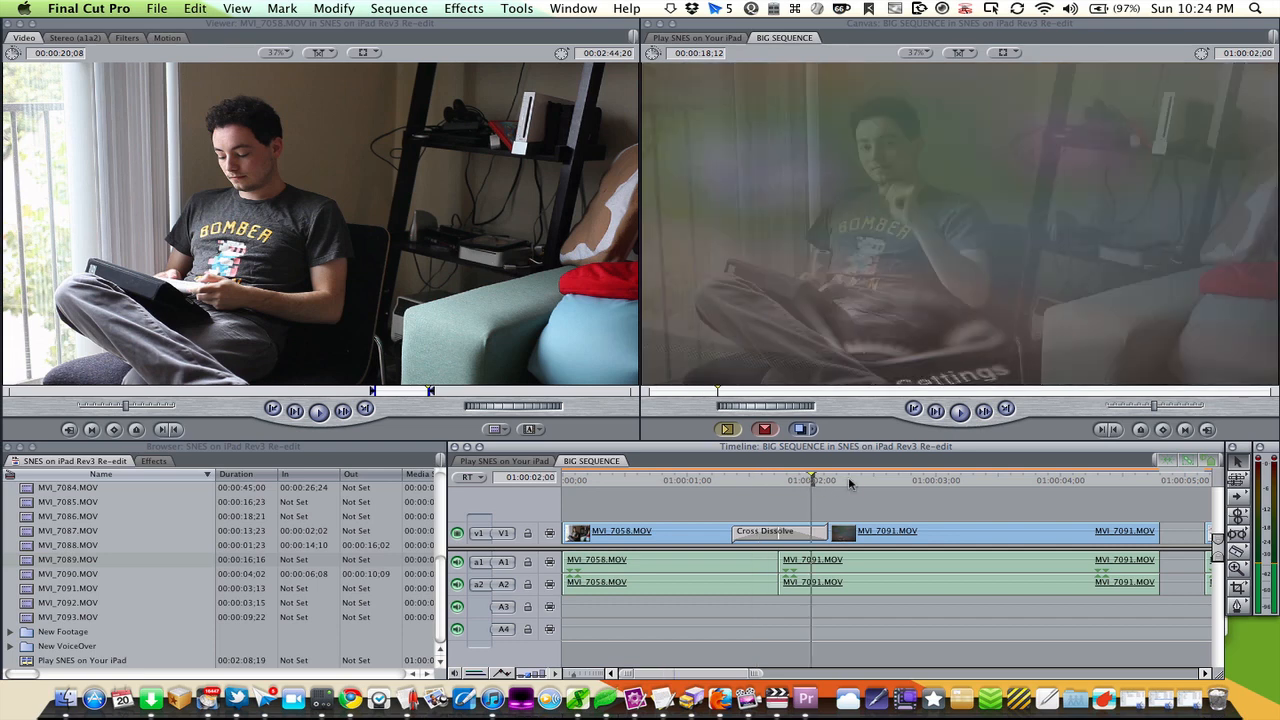
click(850, 484)
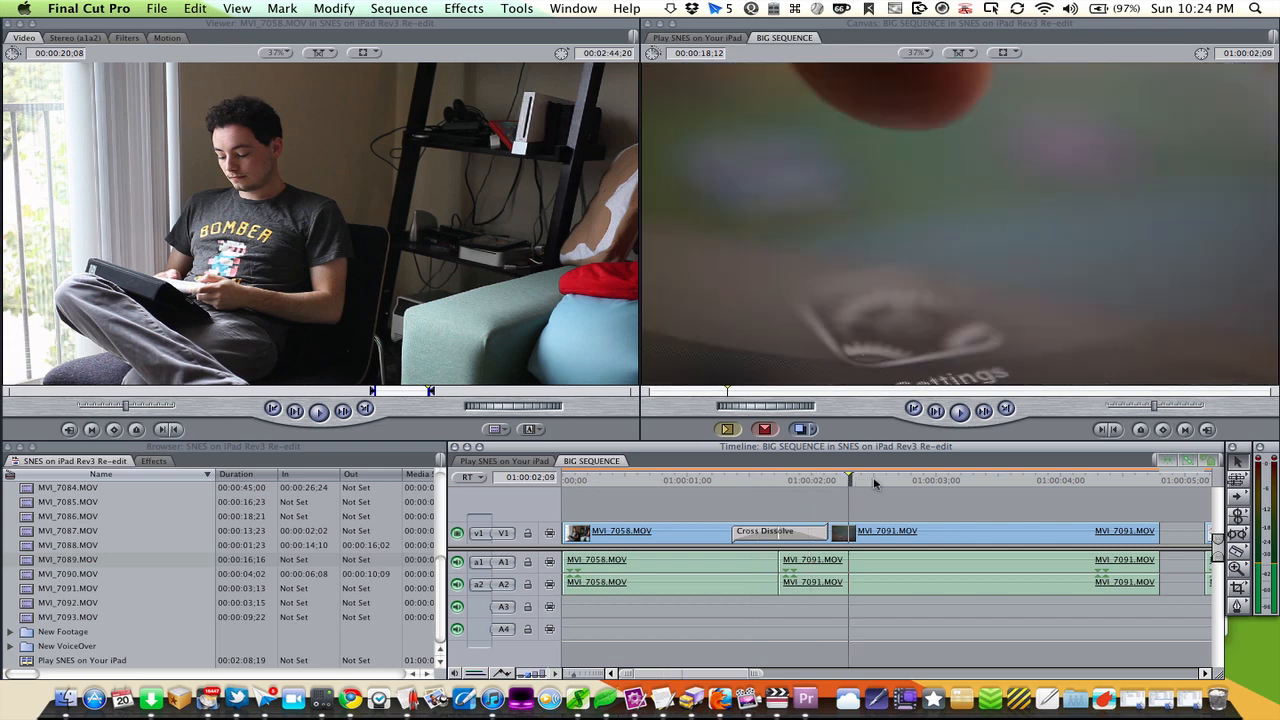
click(903, 481)
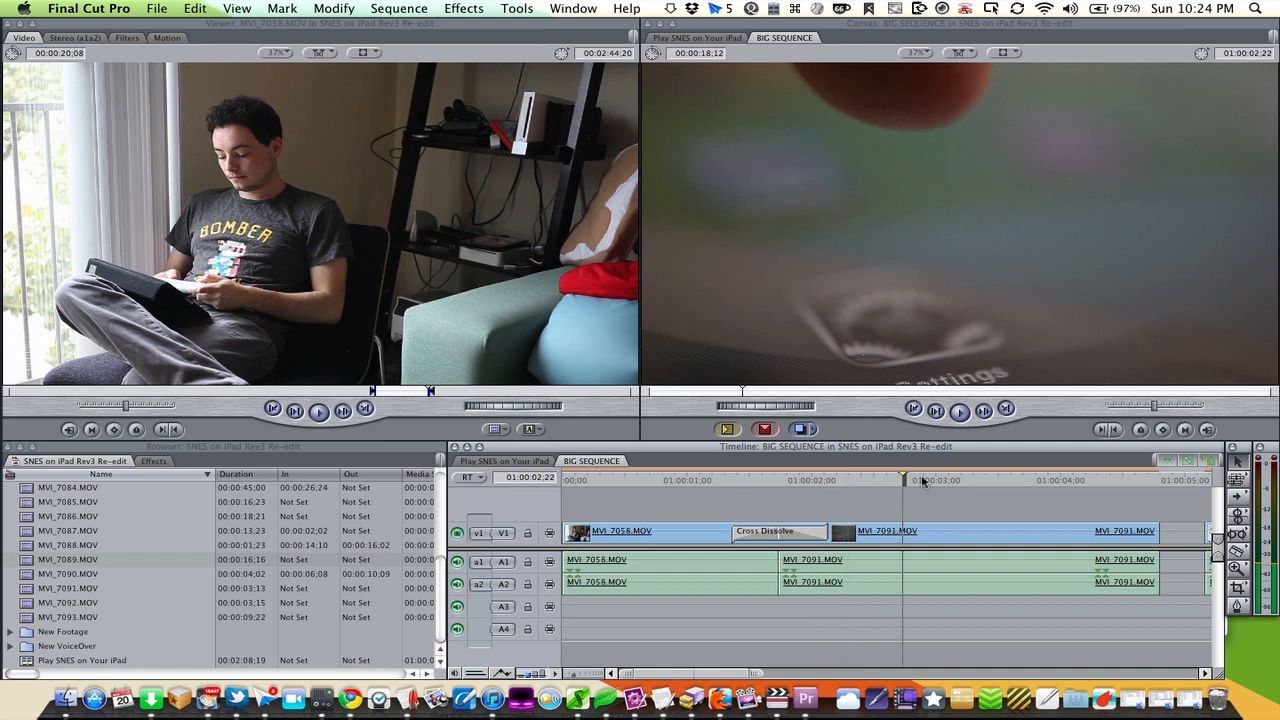
Close the gap between MVI_7091.MOV and MVI_7092.MOV in BIG SEQUENCE
click(573, 677)
drag(573, 677, 593, 676)
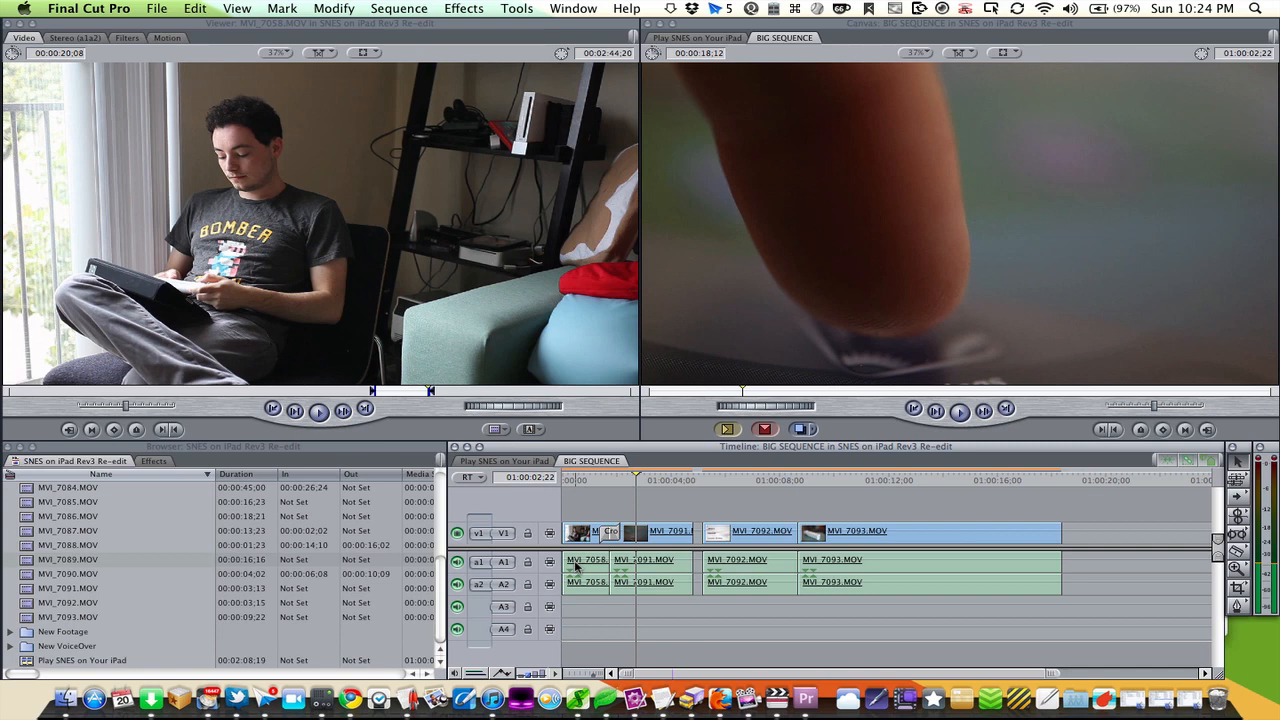
click(698, 537)
key(Delete)
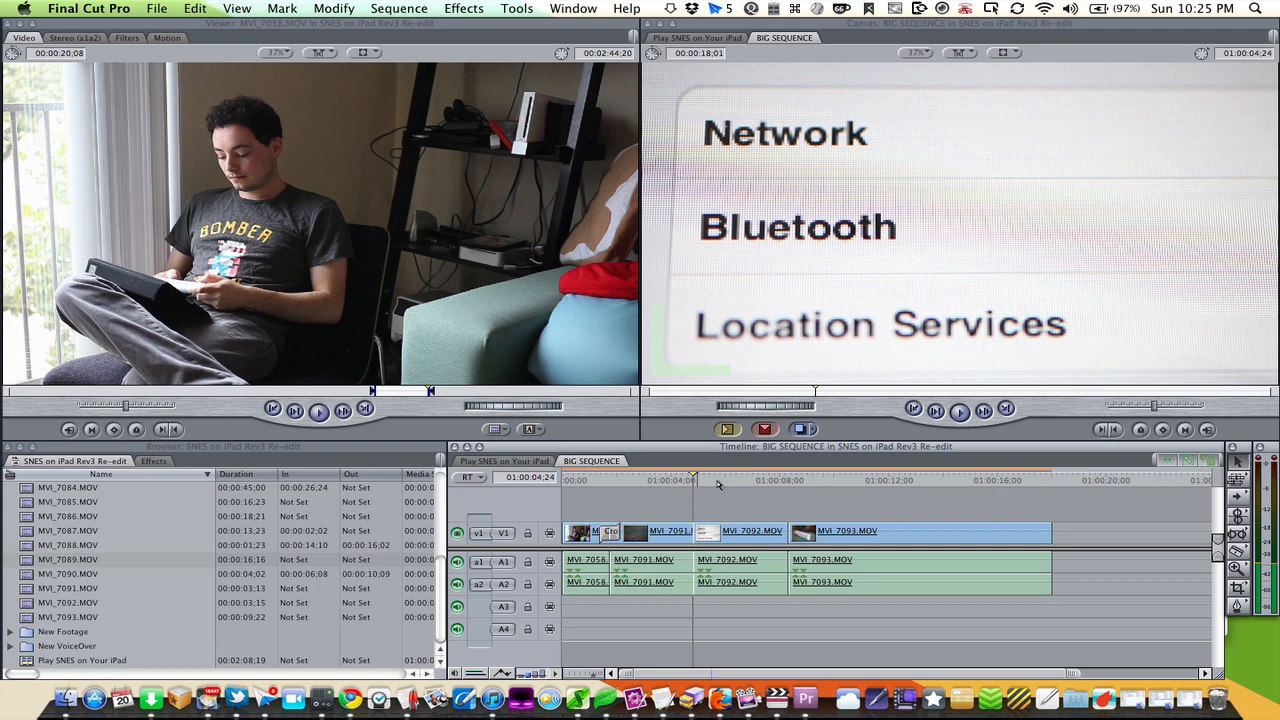
Load MVI_7092.MOV from BIG SEQUENCE into the Viewer at 01:00:05;21 and display its stereo audio, level and pan settings
click(717, 484)
click(728, 537)
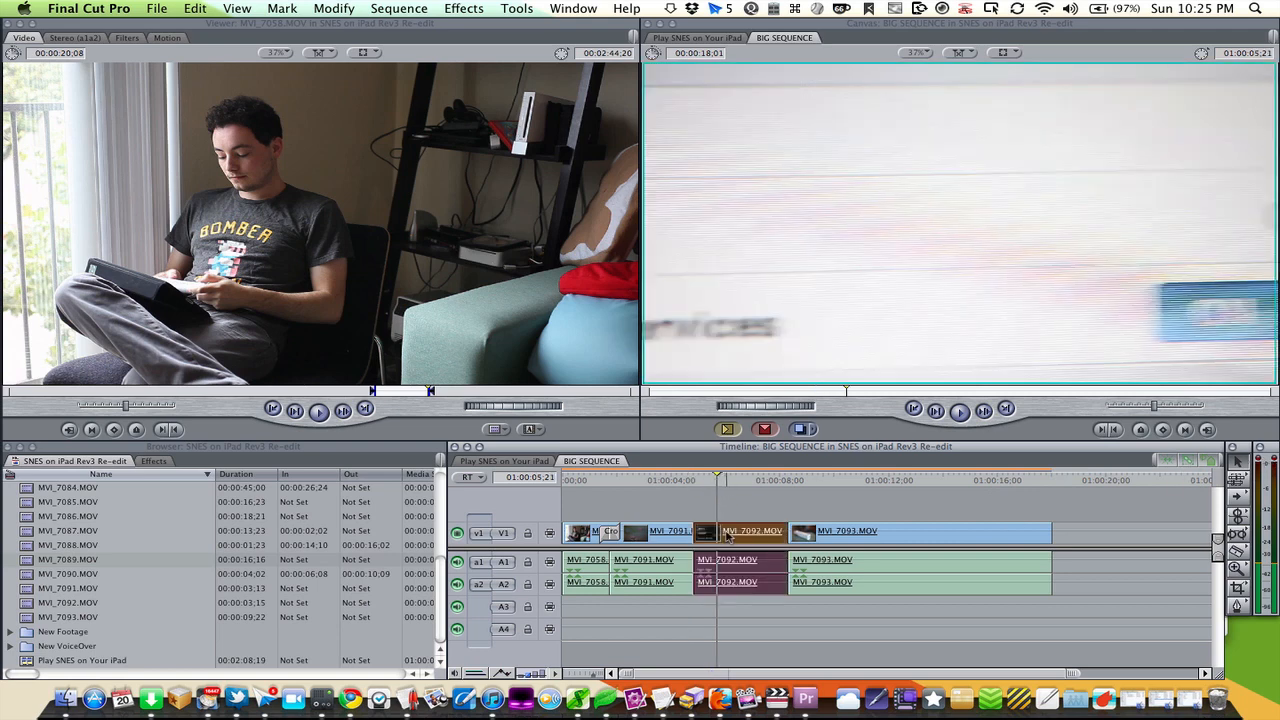
double_click(728, 537)
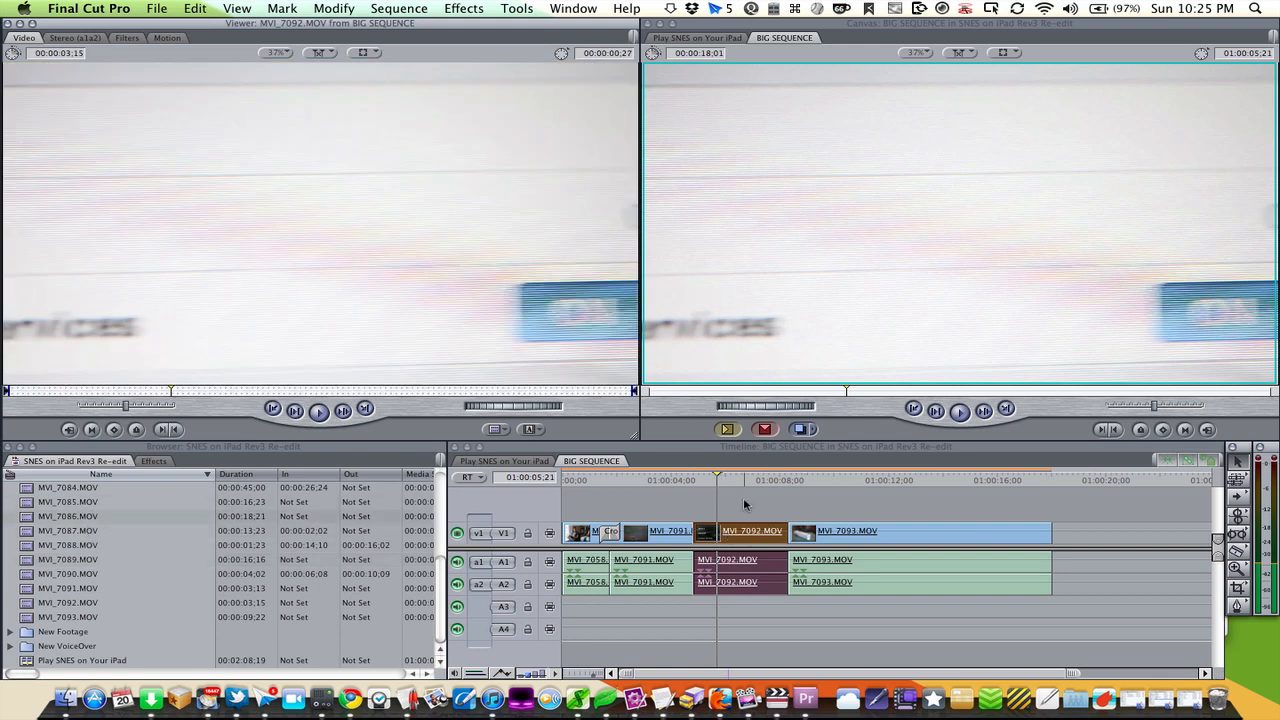
click(64, 39)
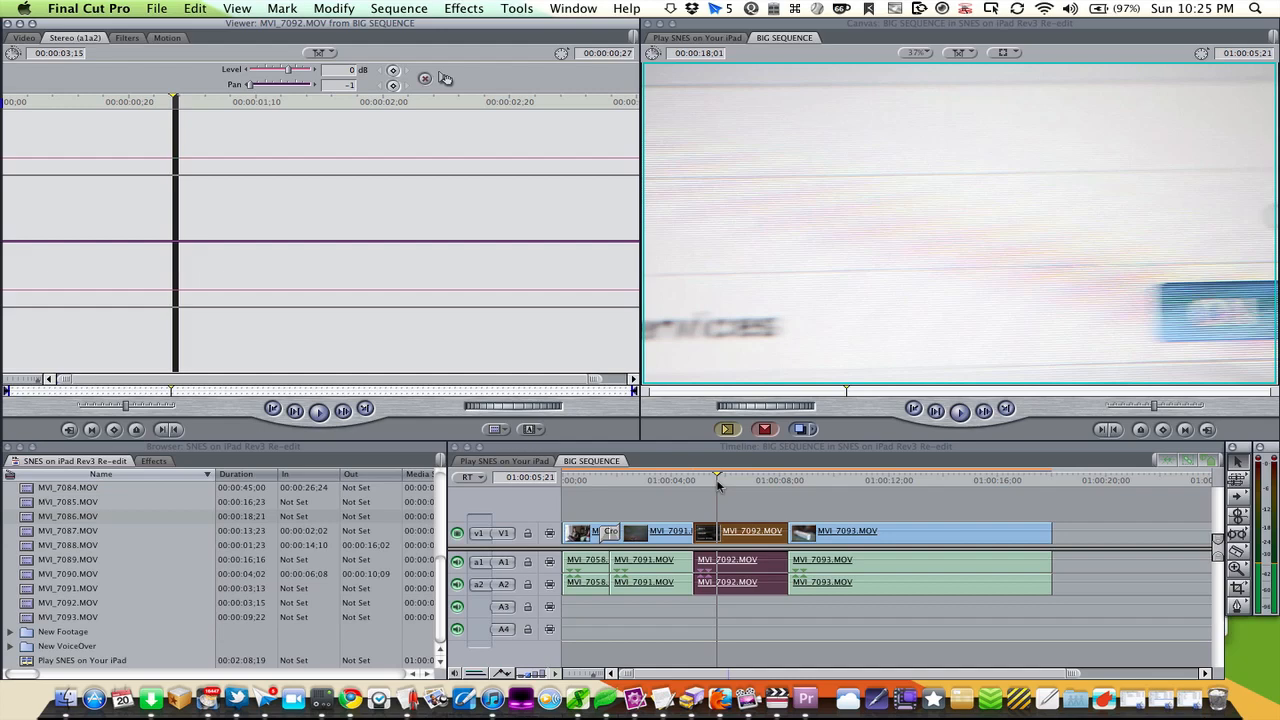
click(725, 500)
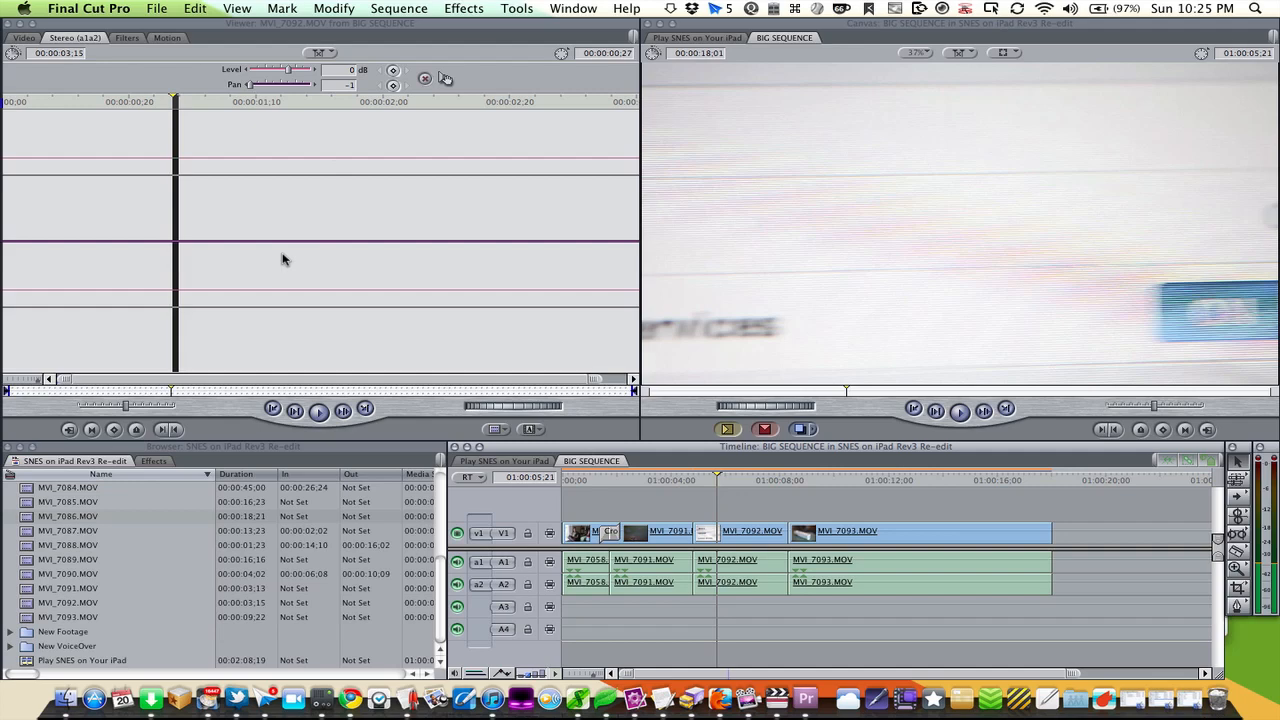
click(820, 148)
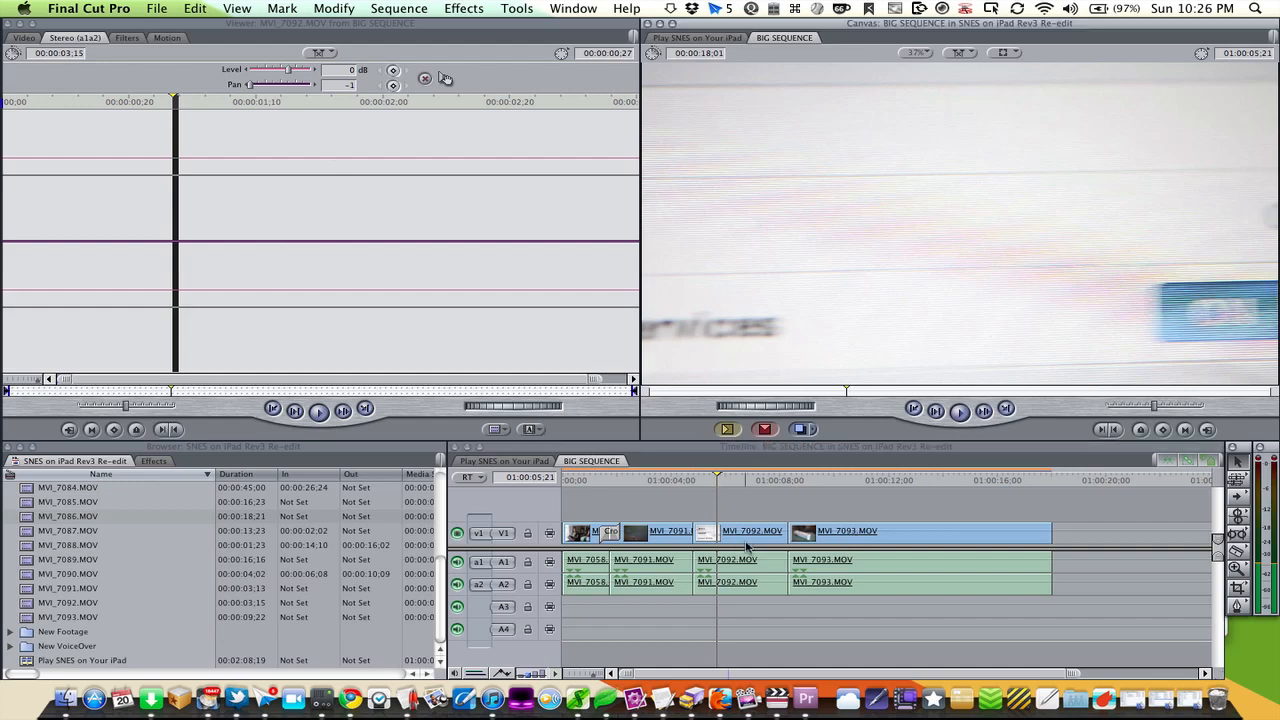
Nest the Play SNES on Your iPad sequence directly after MVI_7093.MOV at the end of BIG SEQUENCE
click(608, 508)
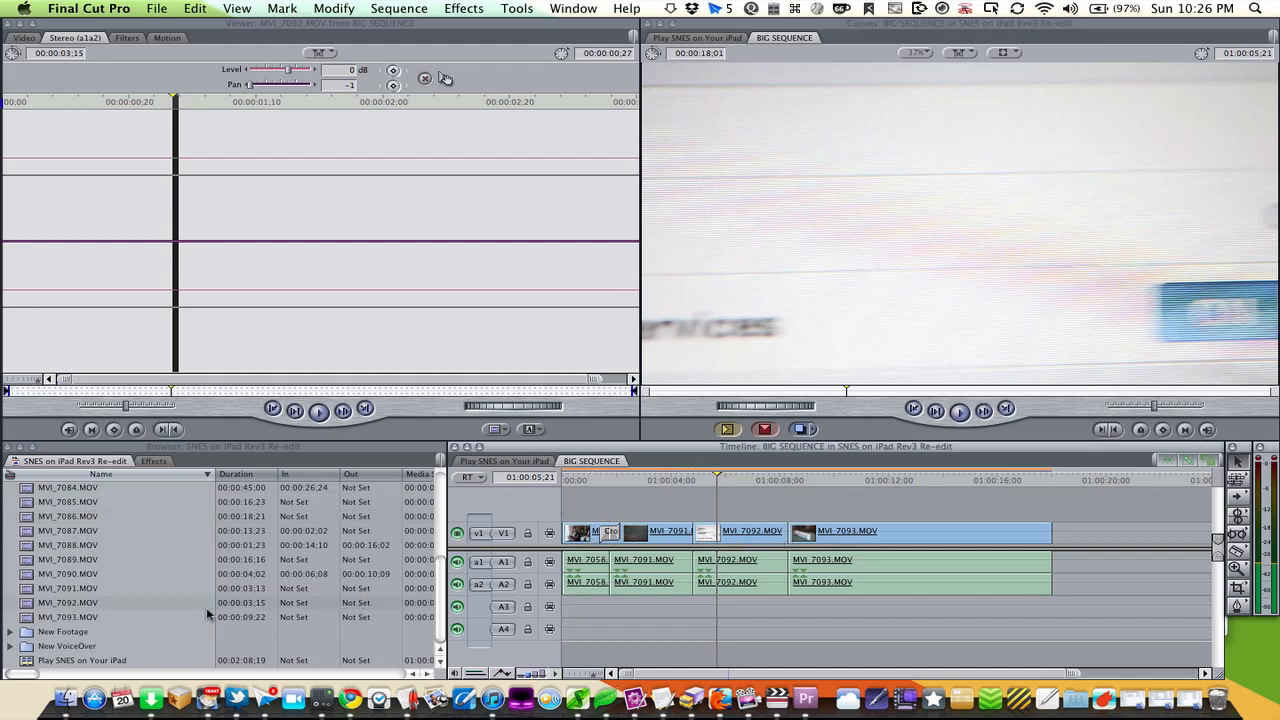
click(64, 664)
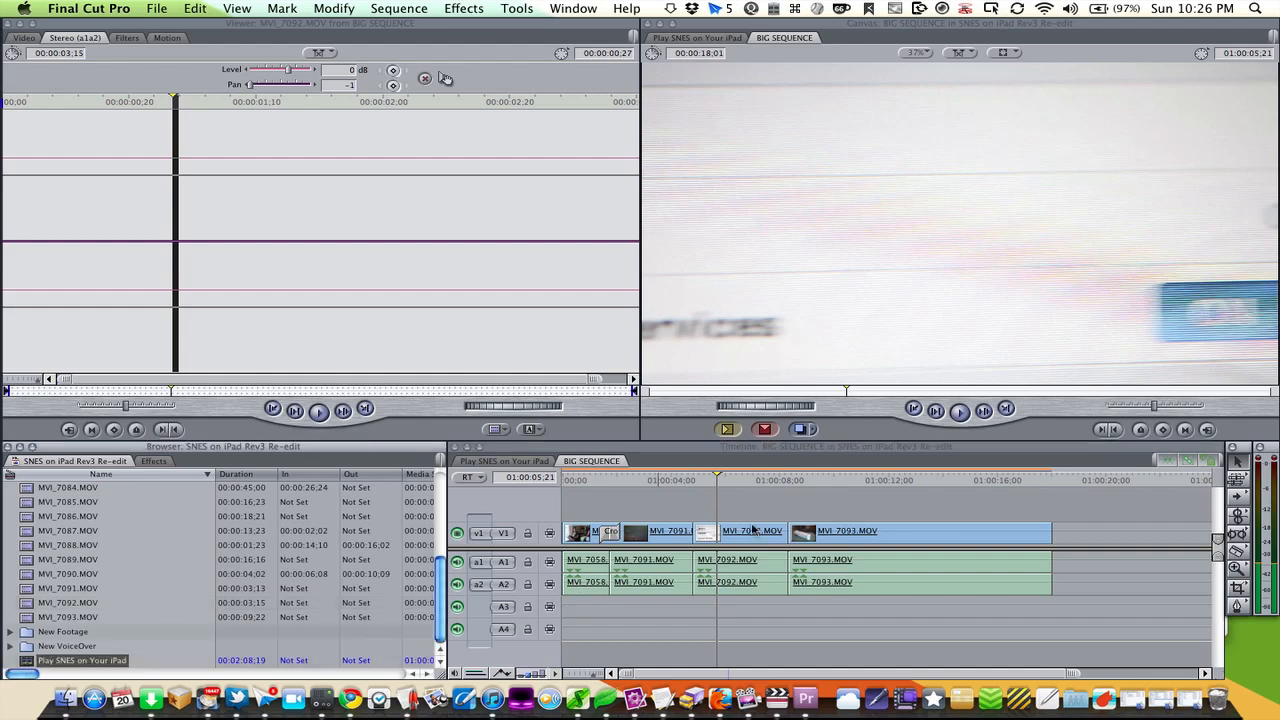
click(528, 461)
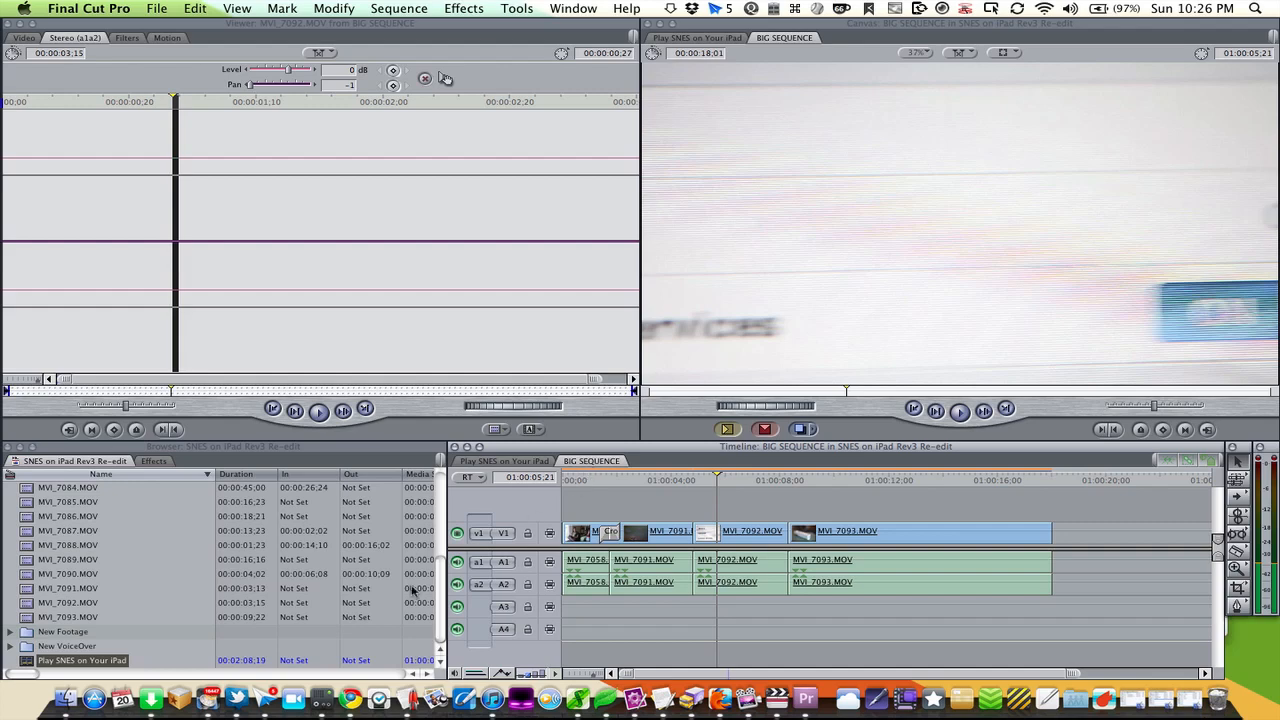
drag(80, 661, 1067, 540)
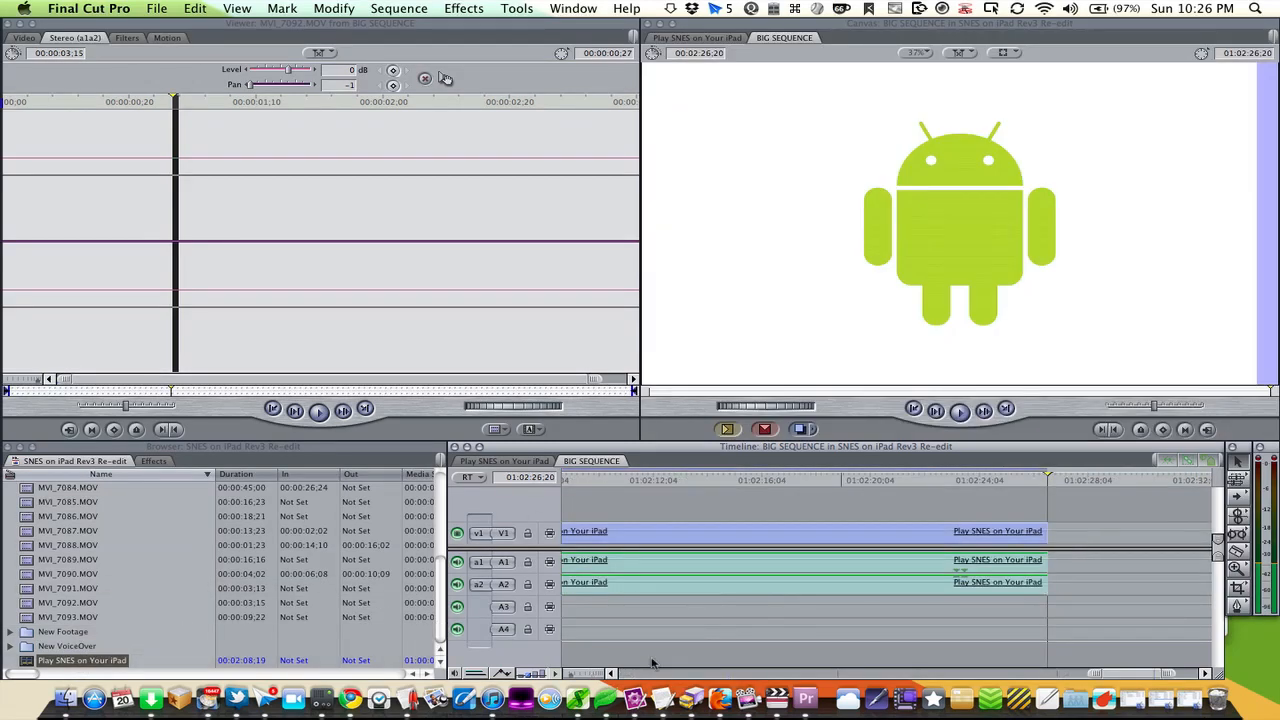
drag(577, 674, 602, 676)
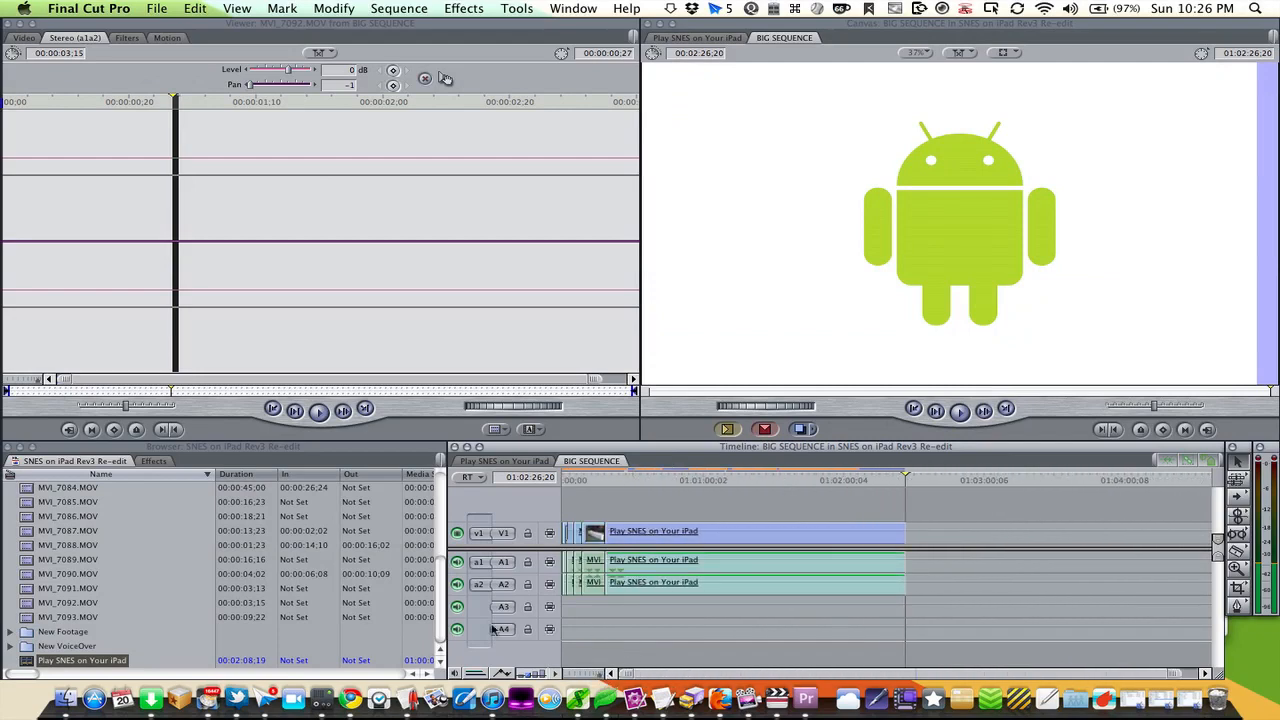
Look over the project's clips and bins in the Browser and the options for creating a new sequence, bin or offline clip
click(150, 600)
scroll(150, 600, up, 3)
scroll(150, 600, down, 5)
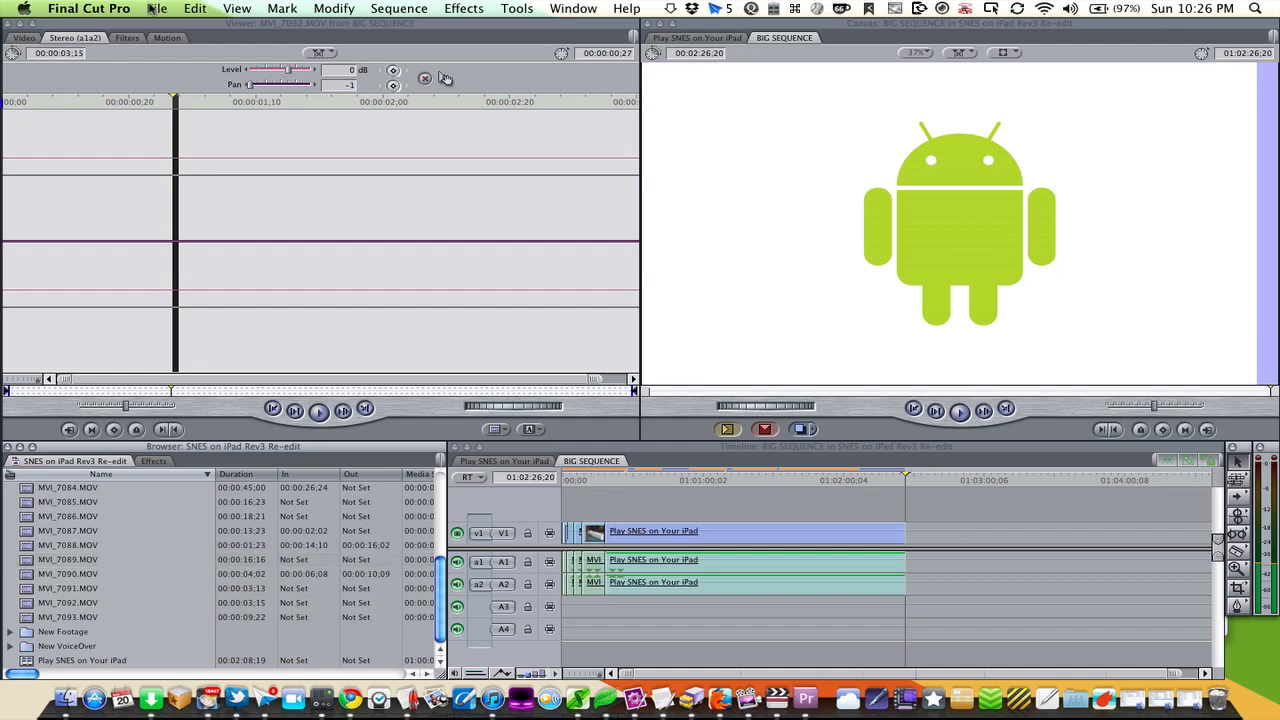
click(156, 9)
mouse_move(276, 30)
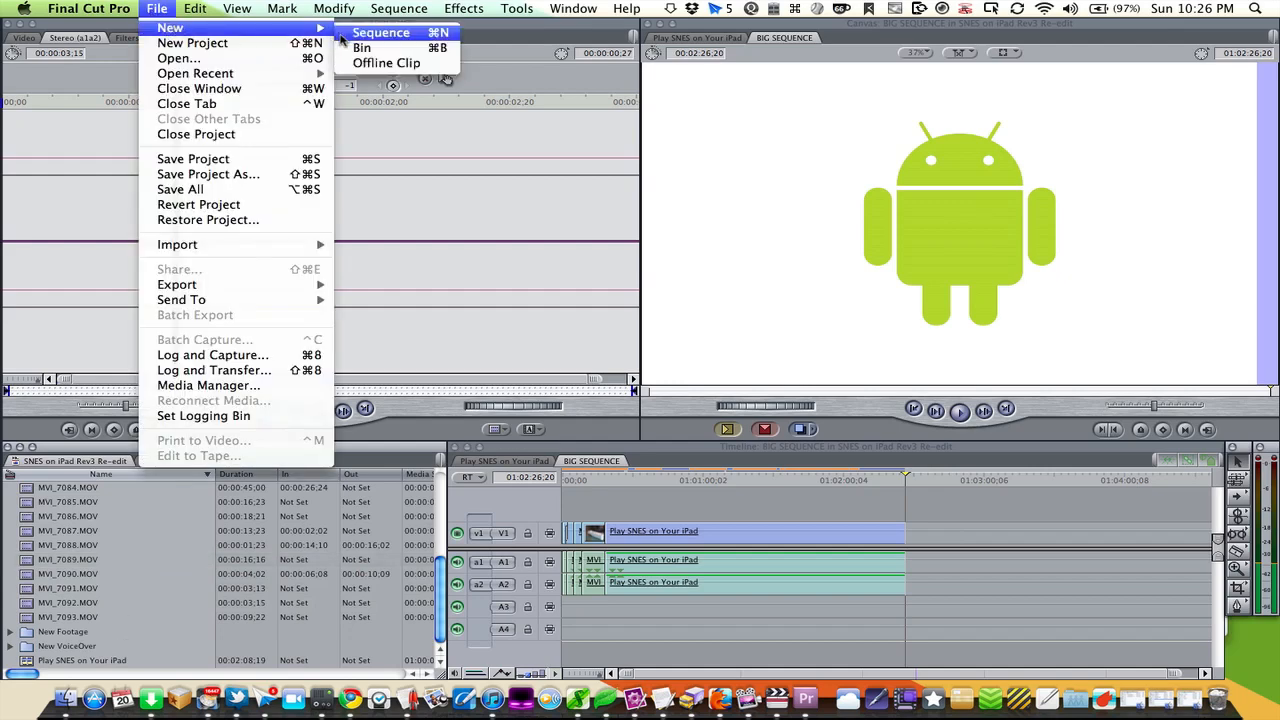
click(159, 573)
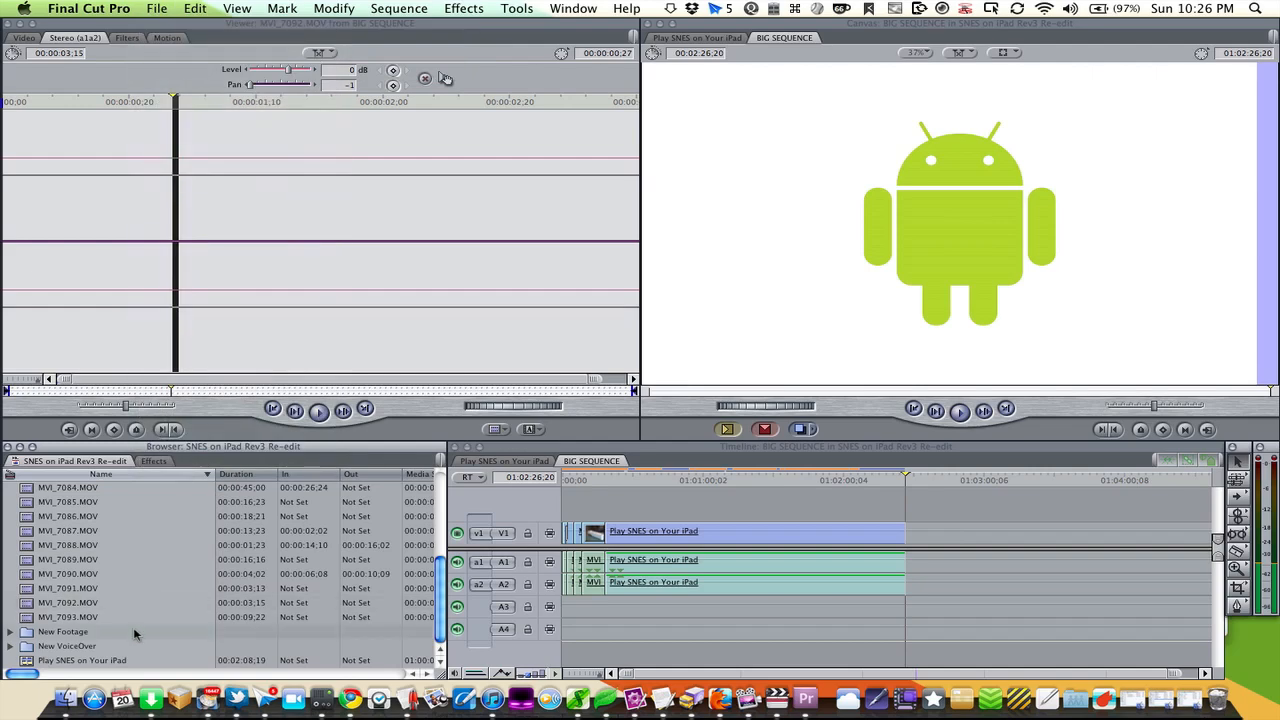
Look over the options for importing files, folders and lists into the project
drag(128, 614, 98, 566)
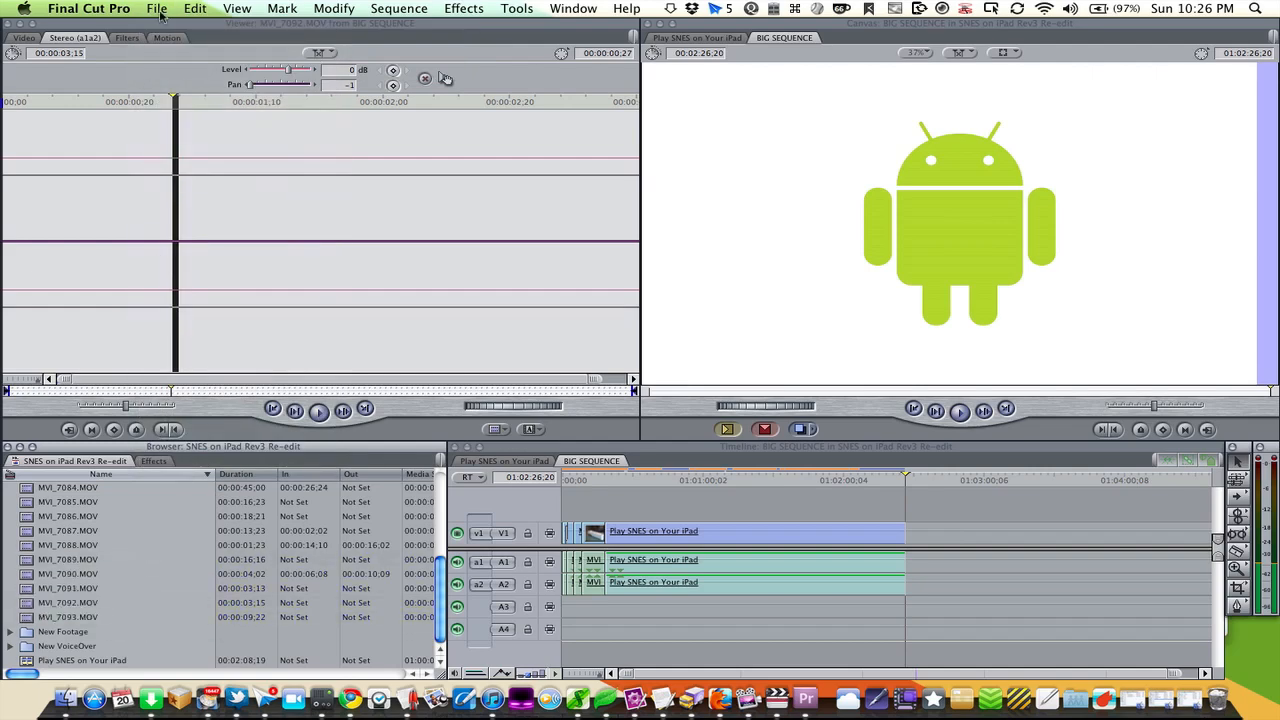
click(158, 9)
mouse_move(205, 250)
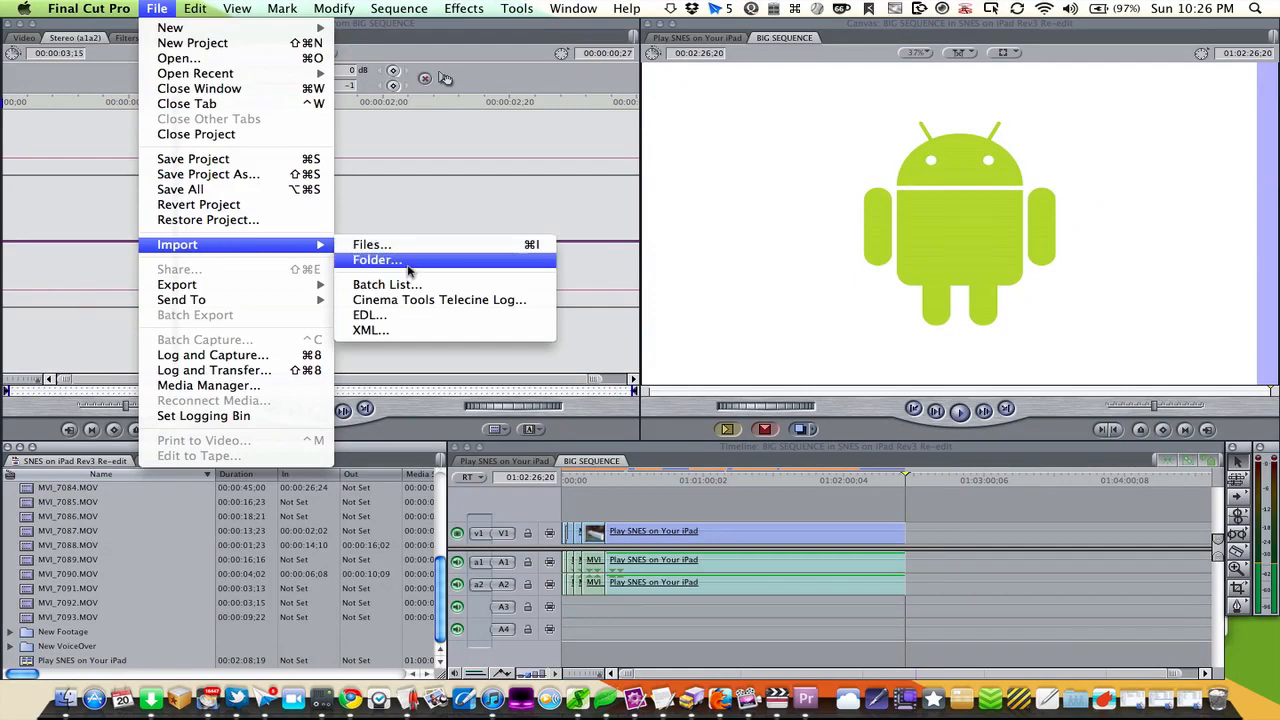
click(182, 558)
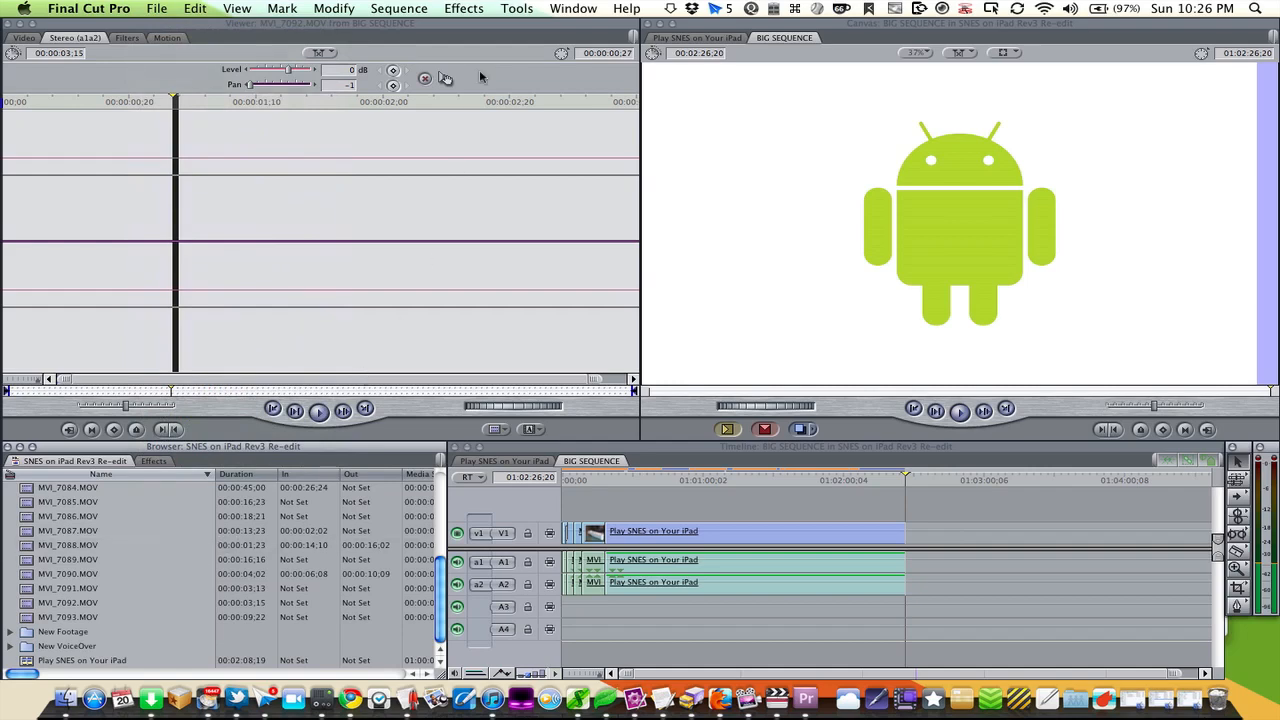
Select the edit point between MVI_7093.MOV and the nested Play SNES on Your iPad sequence and review the available transitions and filters
click(513, 10)
mouse_move(461, 12)
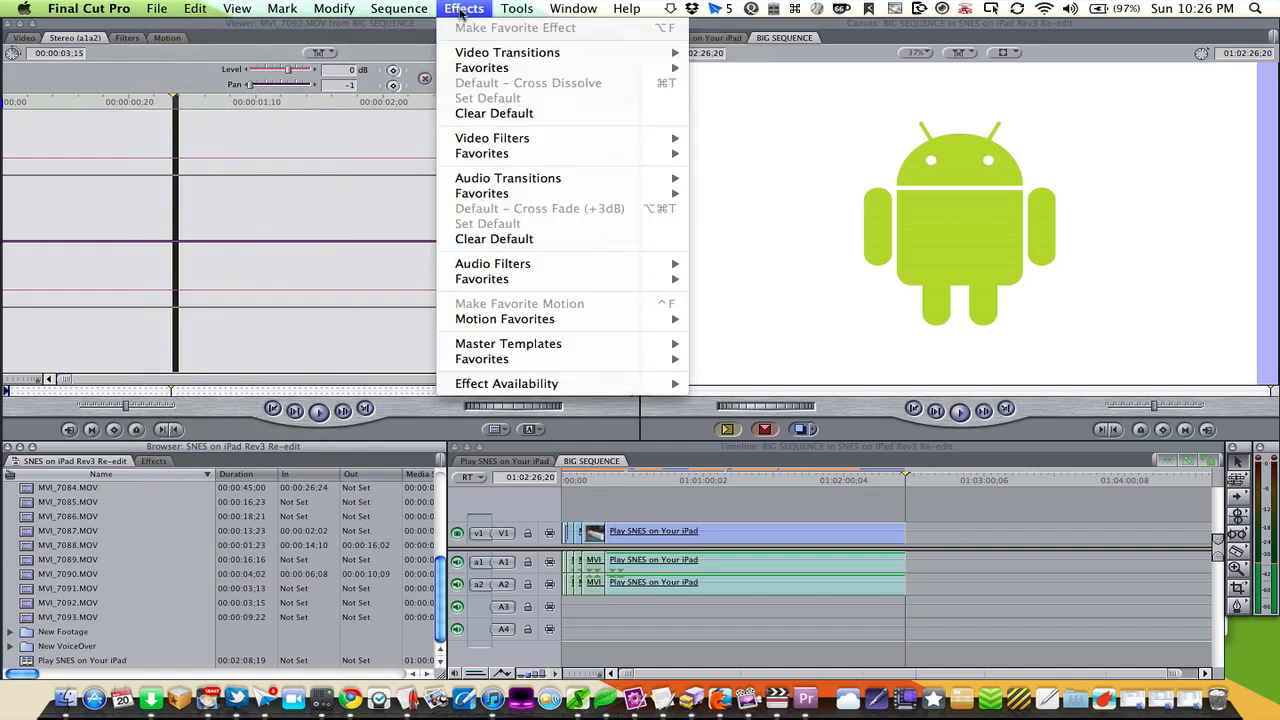
mouse_move(461, 52)
click(616, 489)
click(605, 529)
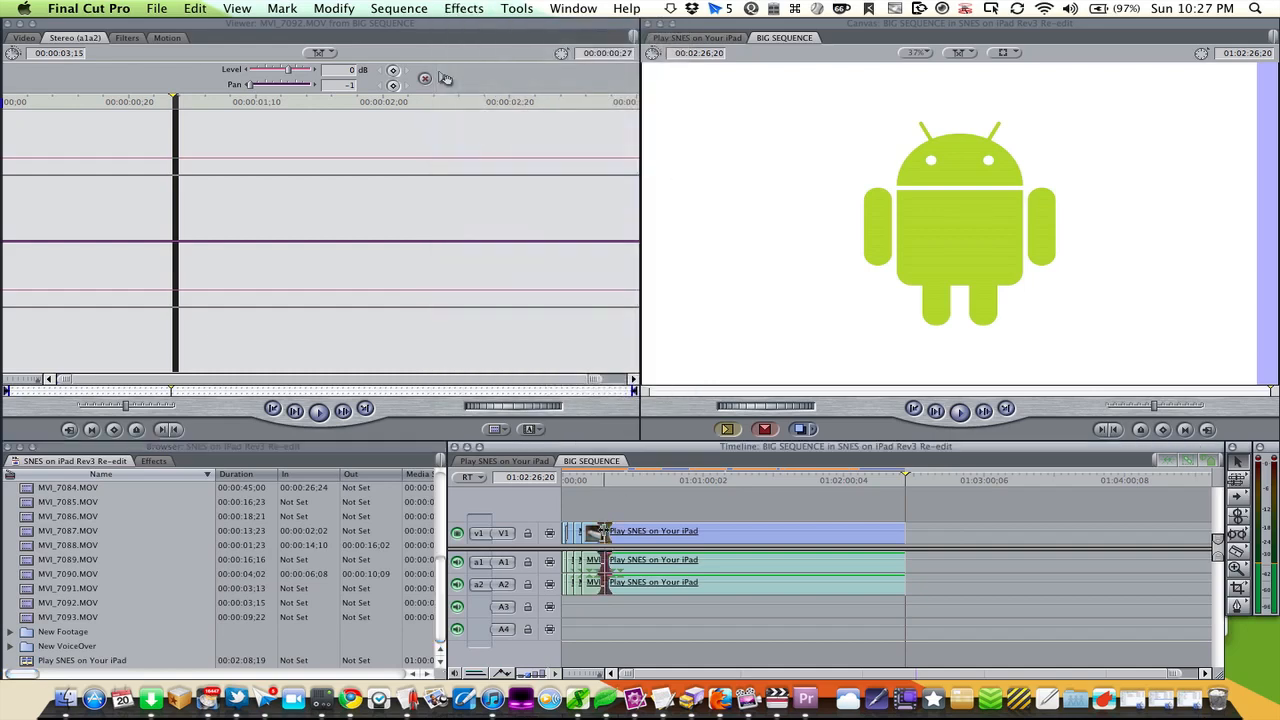
click(516, 8)
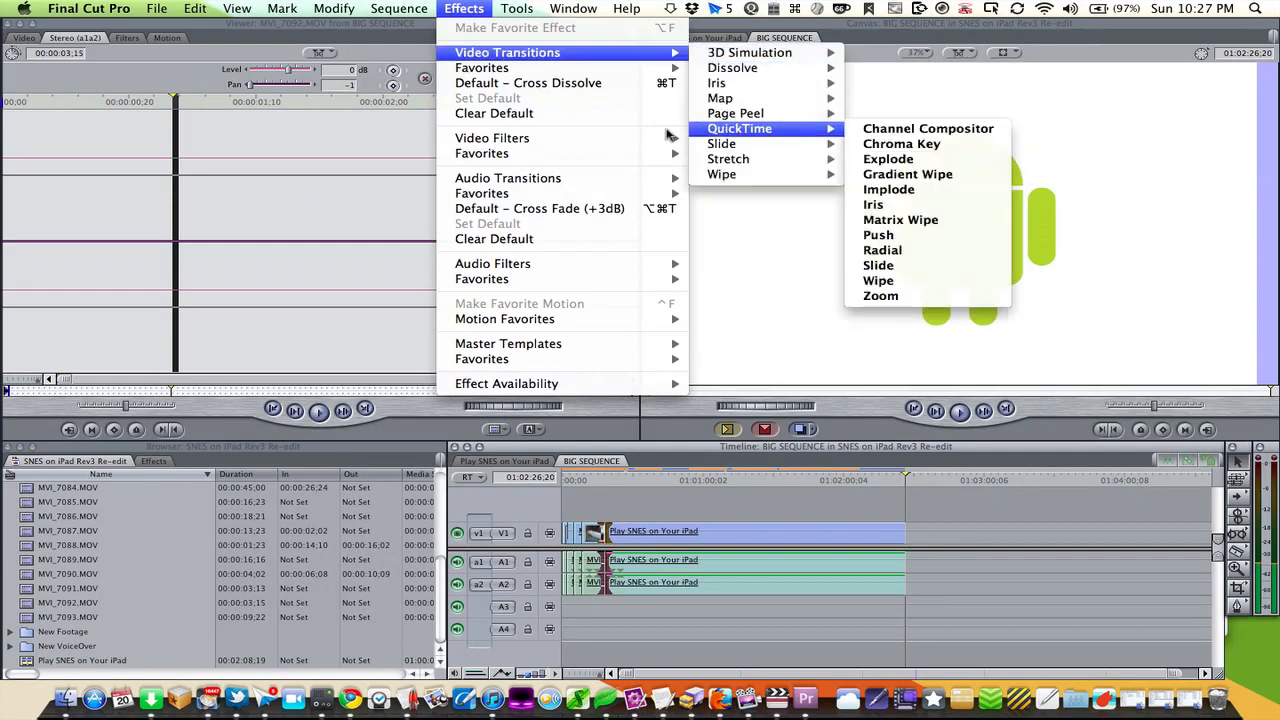
mouse_move(537, 139)
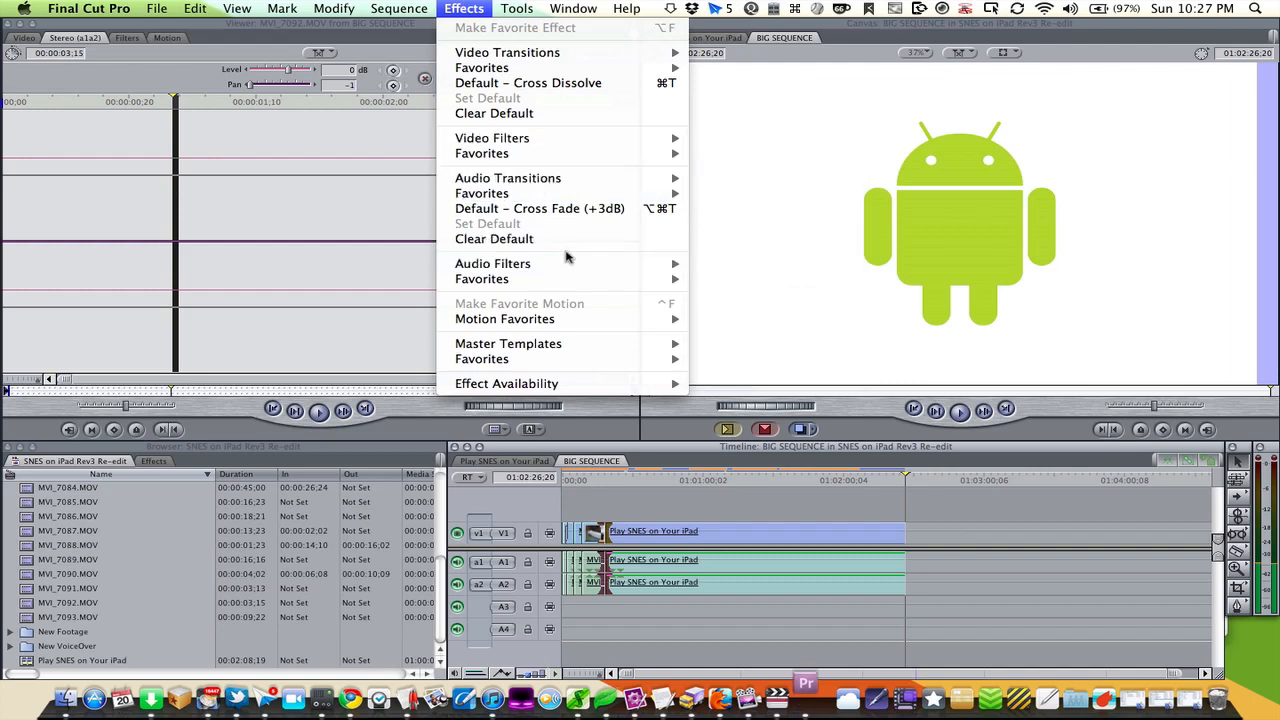
click(566, 254)
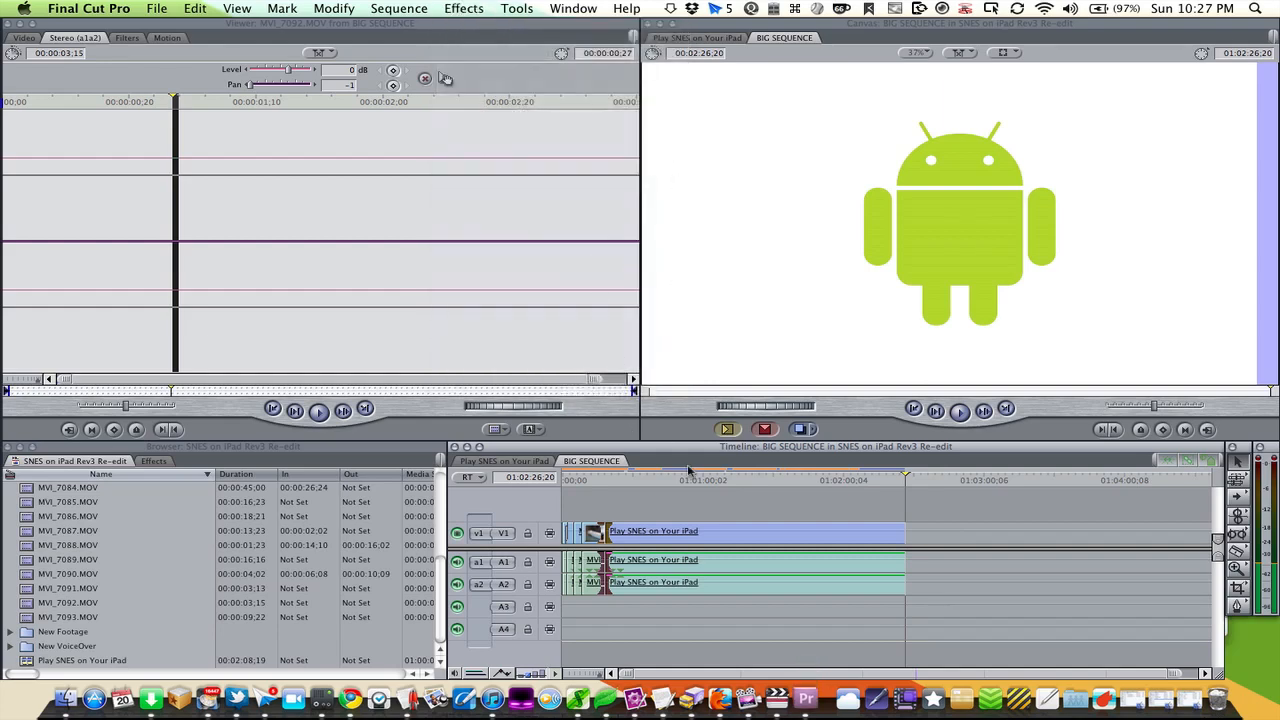
Switch to Adobe Premiere Pro and look over Demo Project's panels and editing tools
click(806, 700)
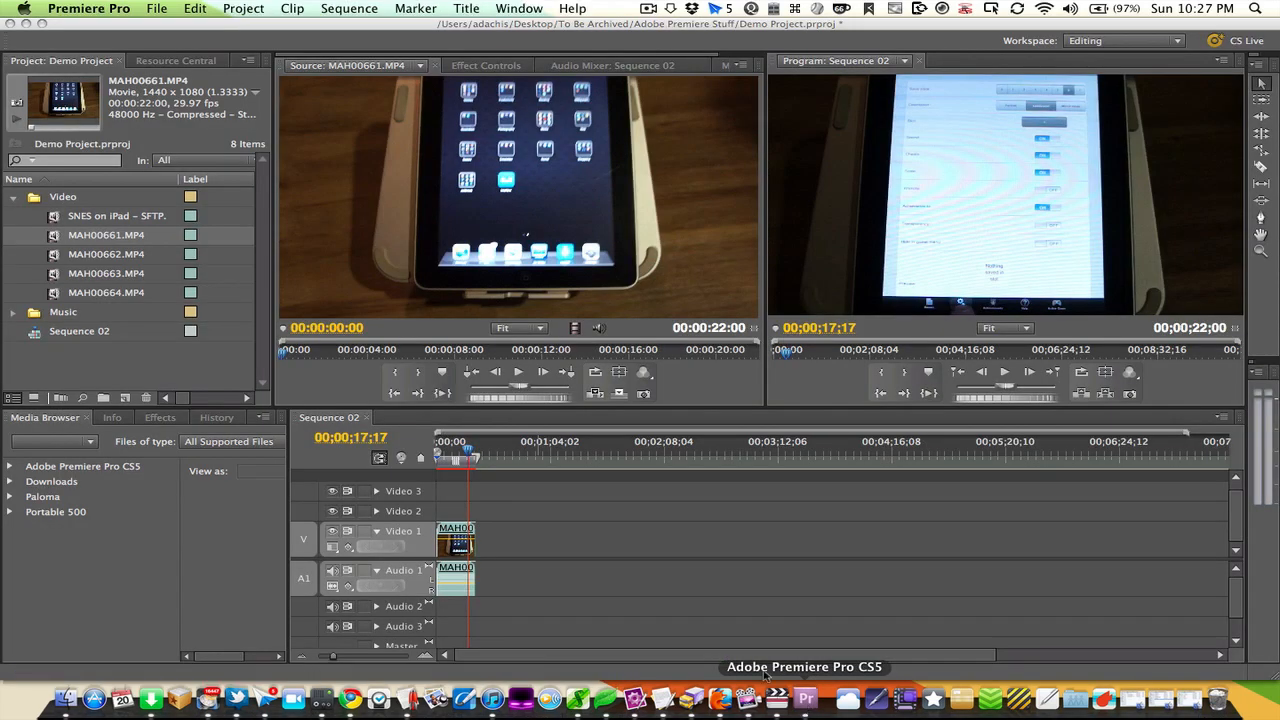
click(145, 355)
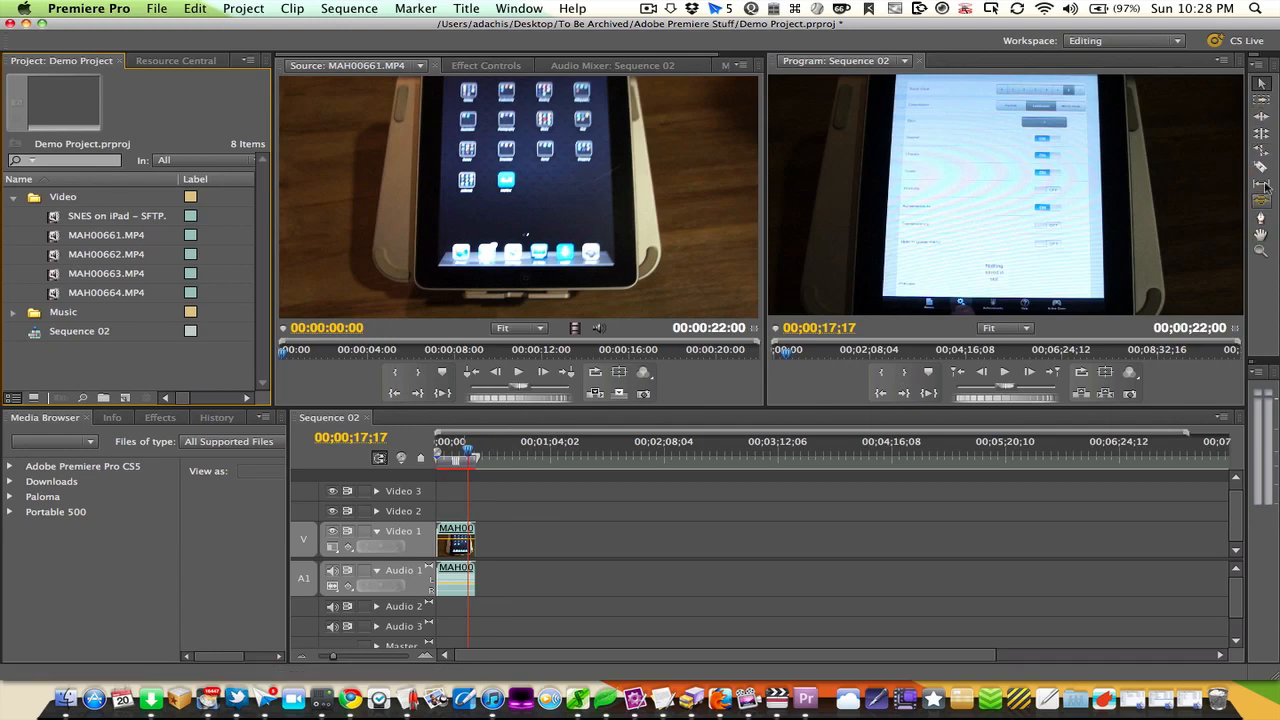
click(1262, 86)
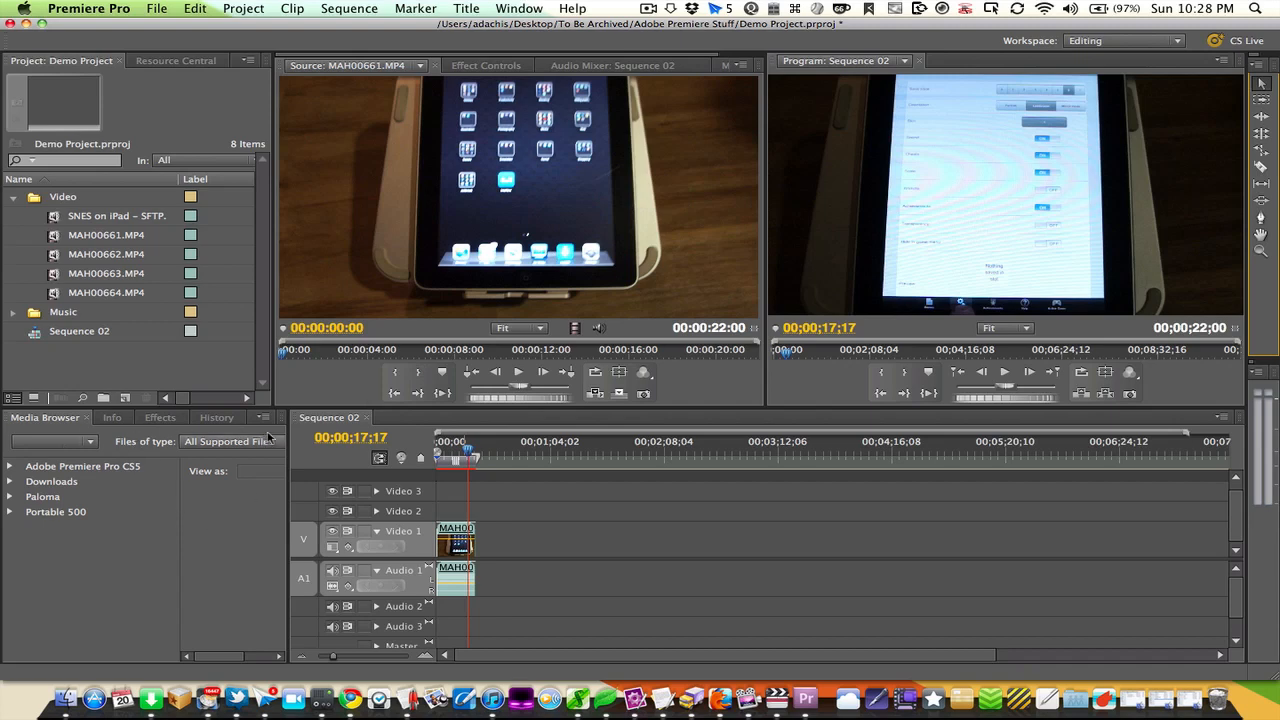
Widen the Sequence 02 Timeline and add MAH00663.MP4 to Video 1 at about 00;00;40;13, leaving a gap after the first clip
drag(284, 432, 33, 440)
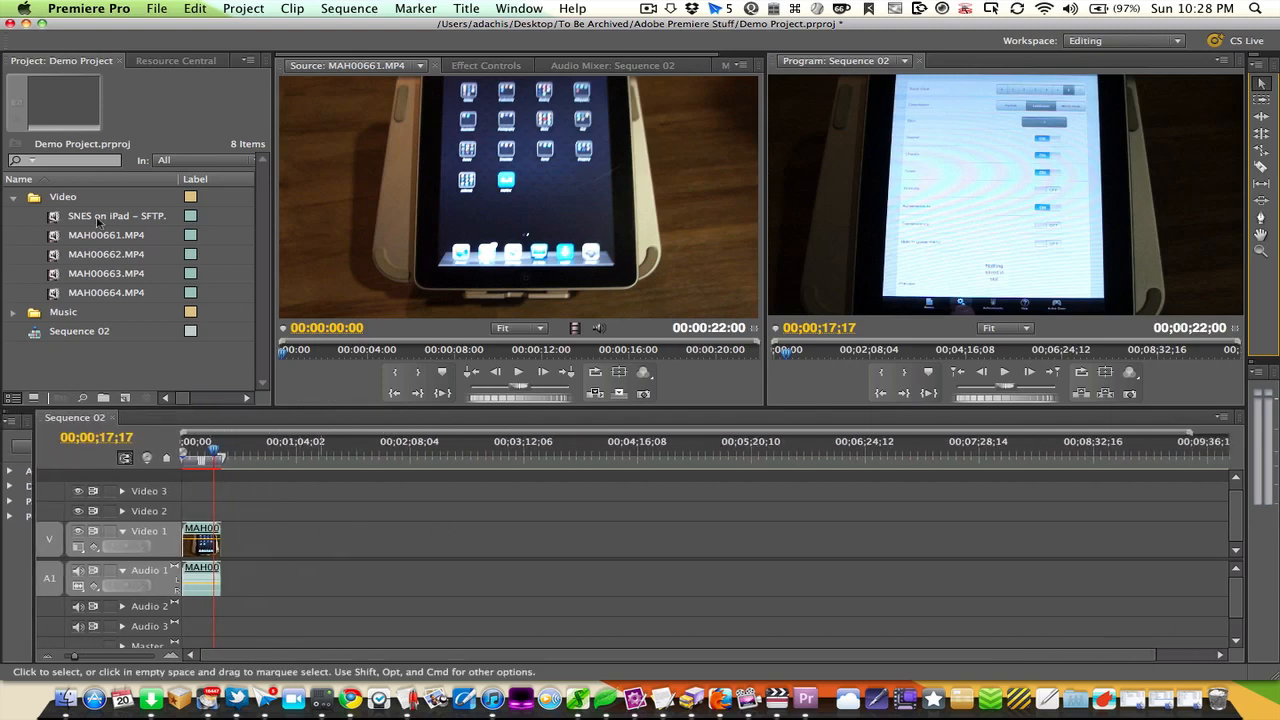
drag(96, 274, 255, 530)
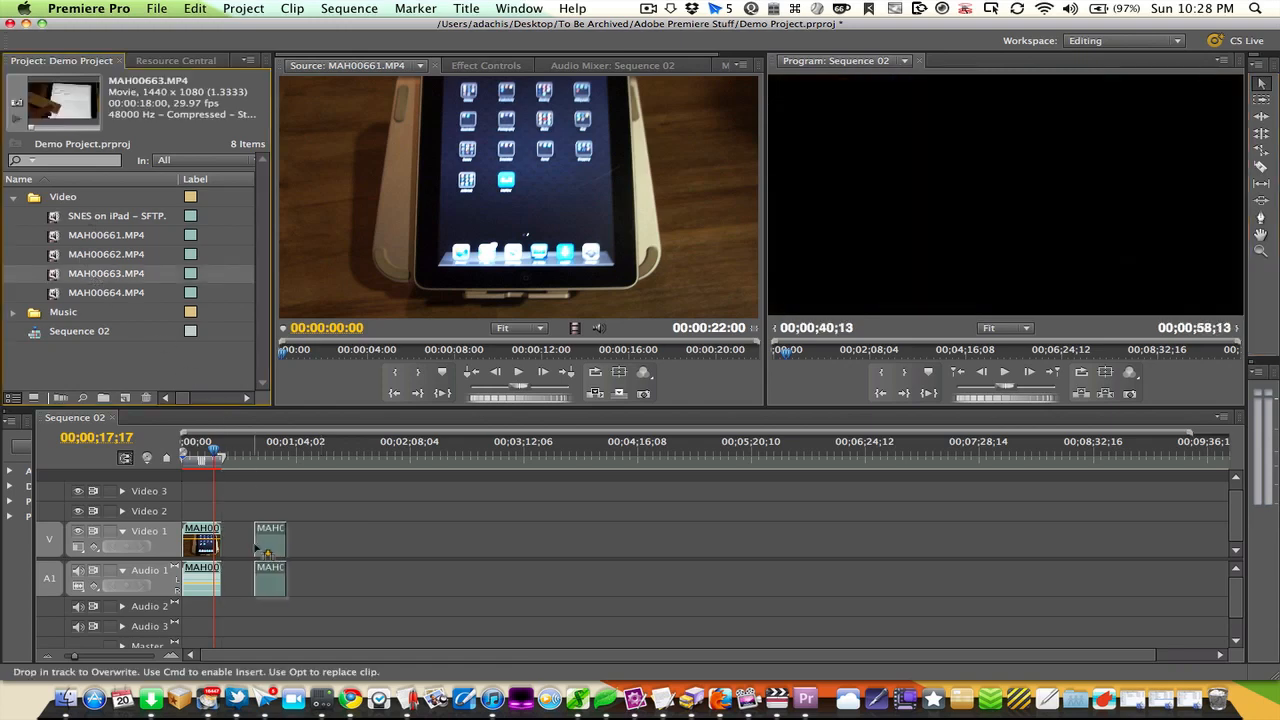
Look at the options for creating new project items and at the media Import dialog, closing it without importing
click(157, 8)
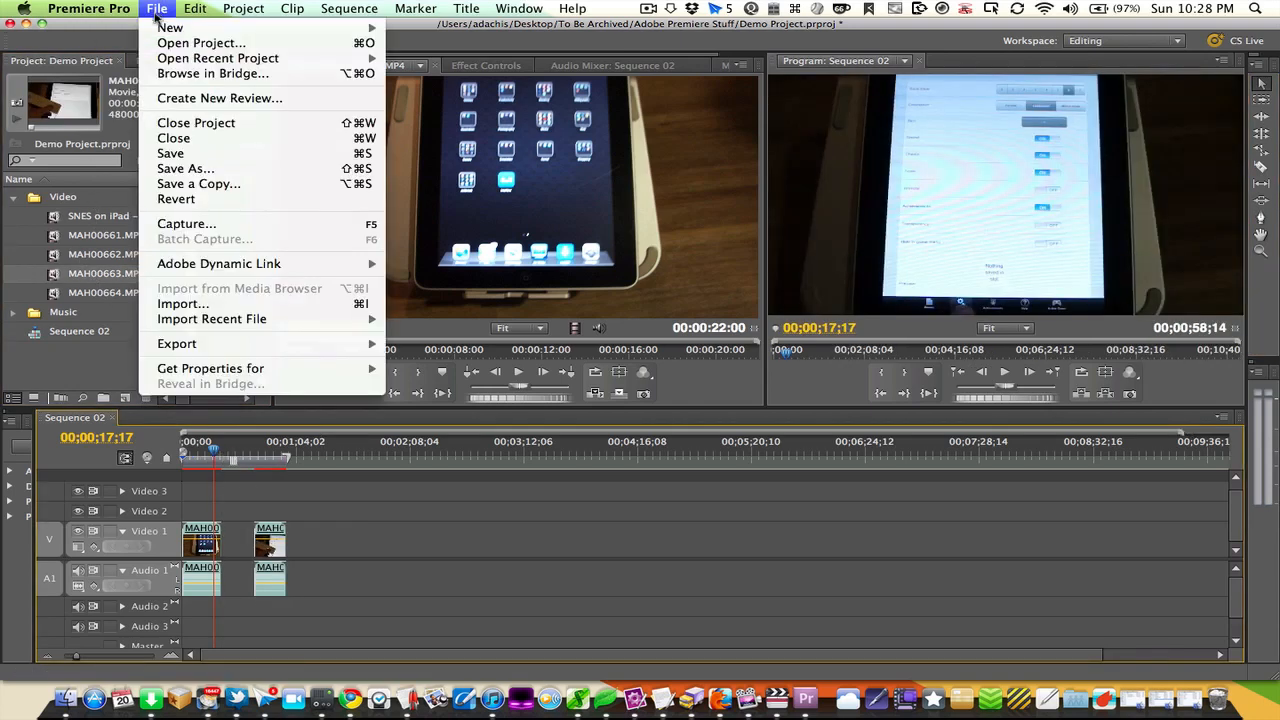
mouse_move(157, 26)
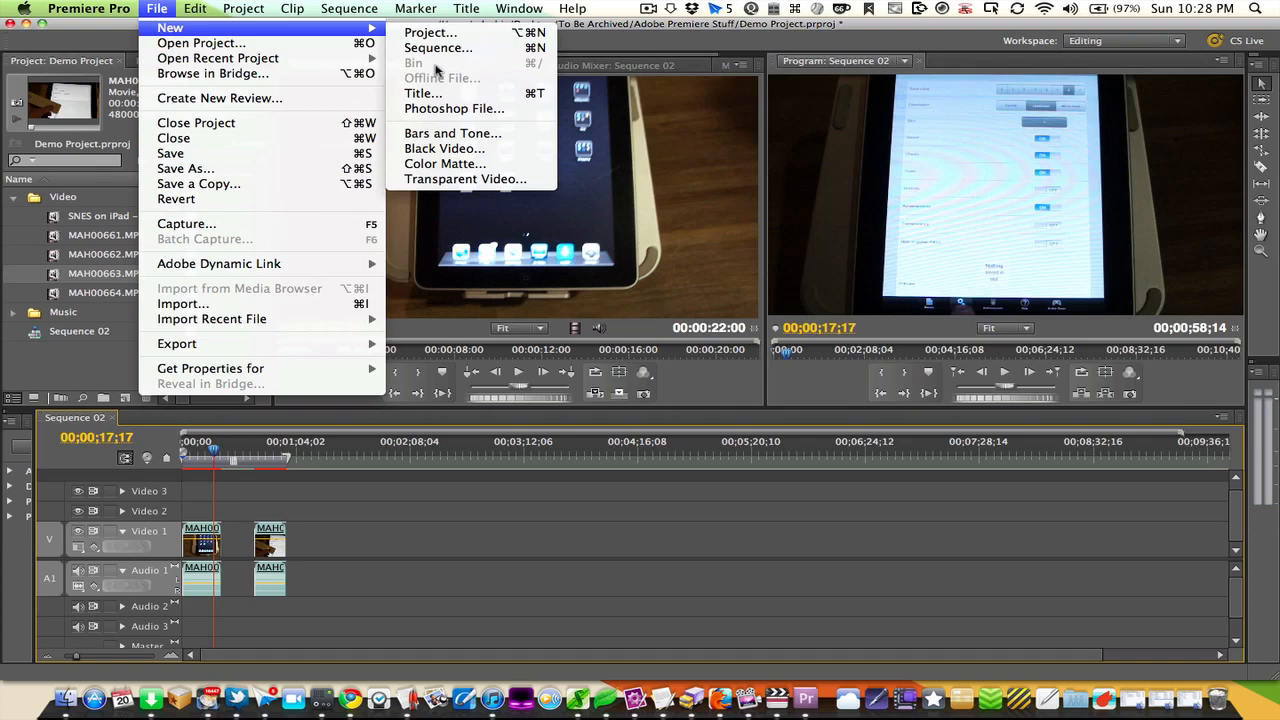
click(55, 368)
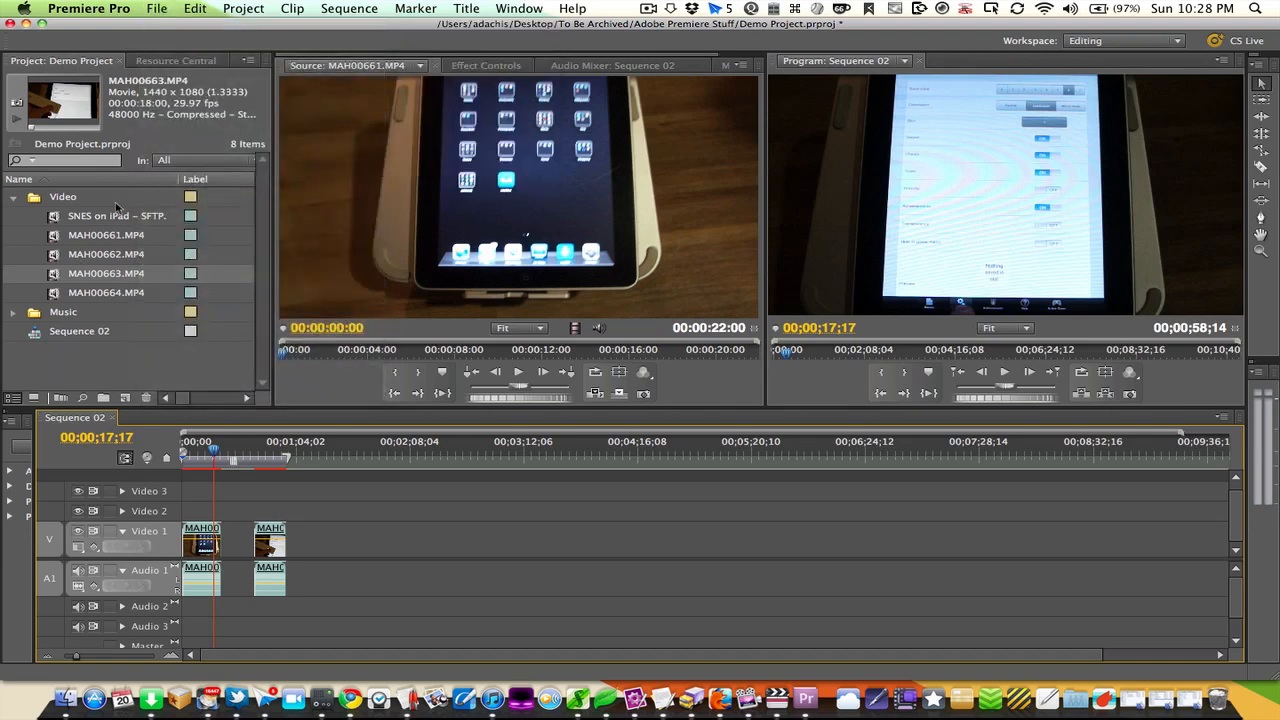
key(super+i)
click(157, 11)
click(157, 11)
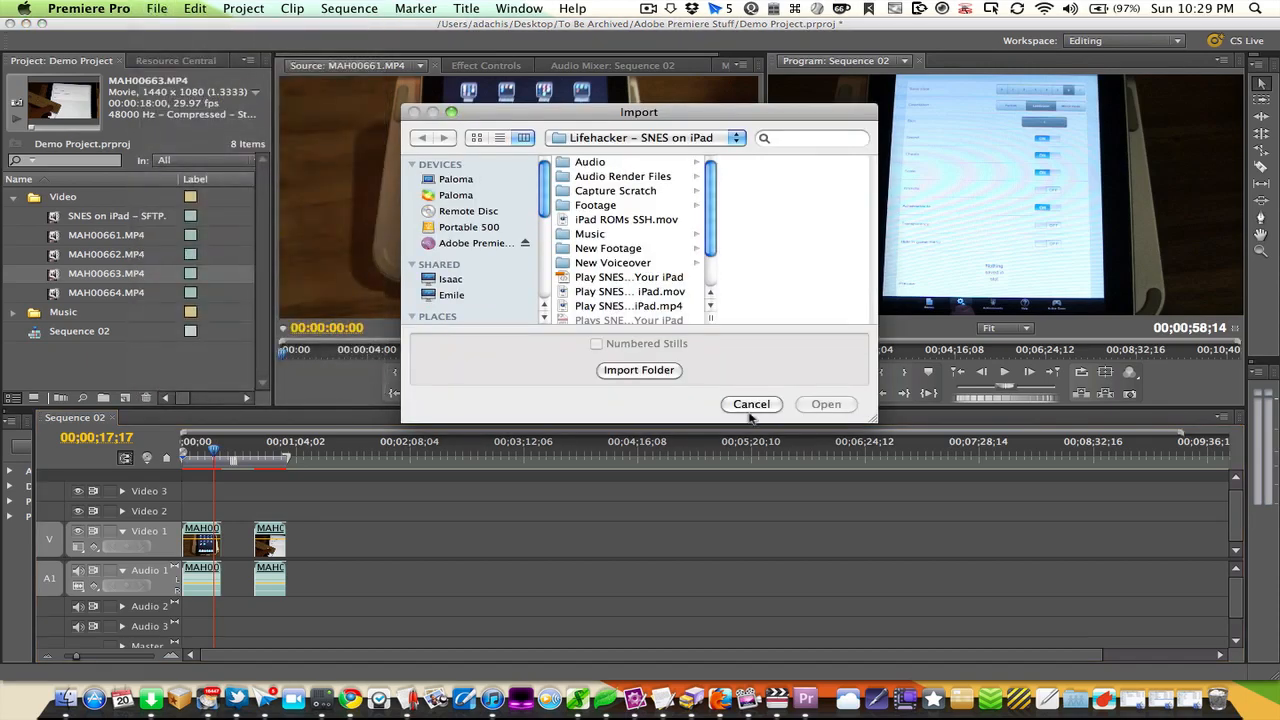
click(751, 404)
Create a bin named New Bin inside the project's Video bin
click(157, 10)
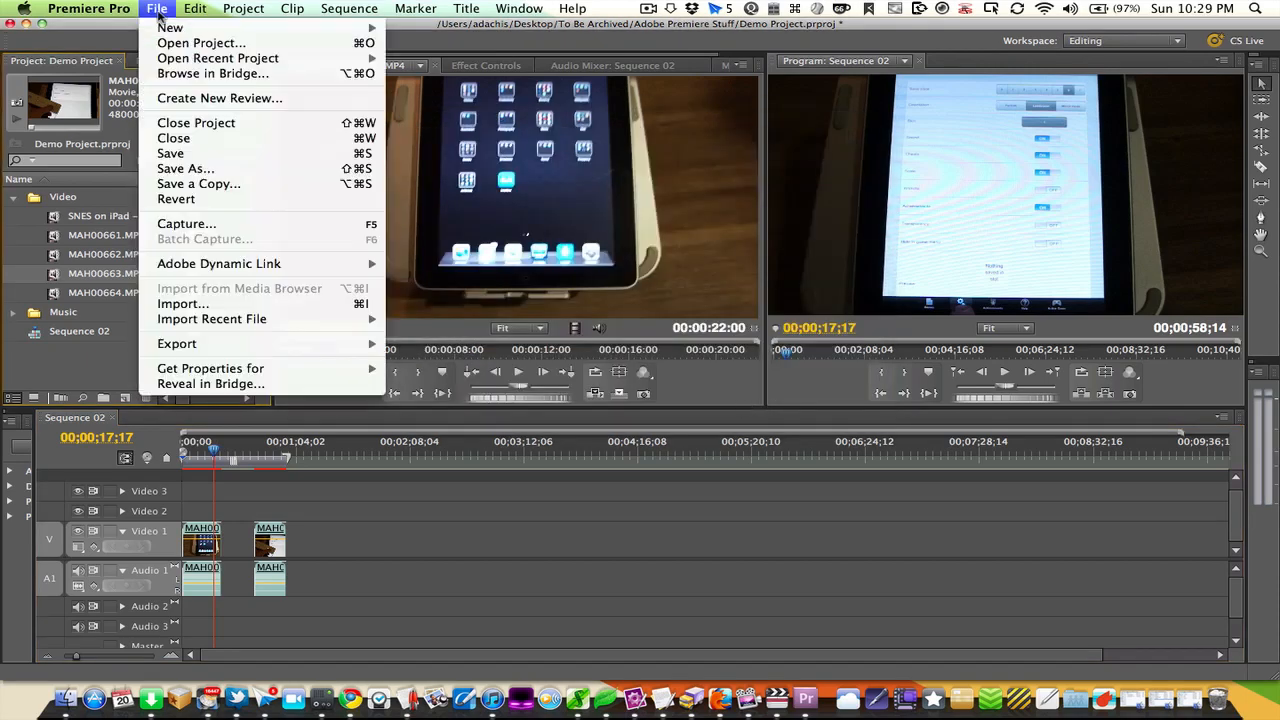
mouse_move(239, 12)
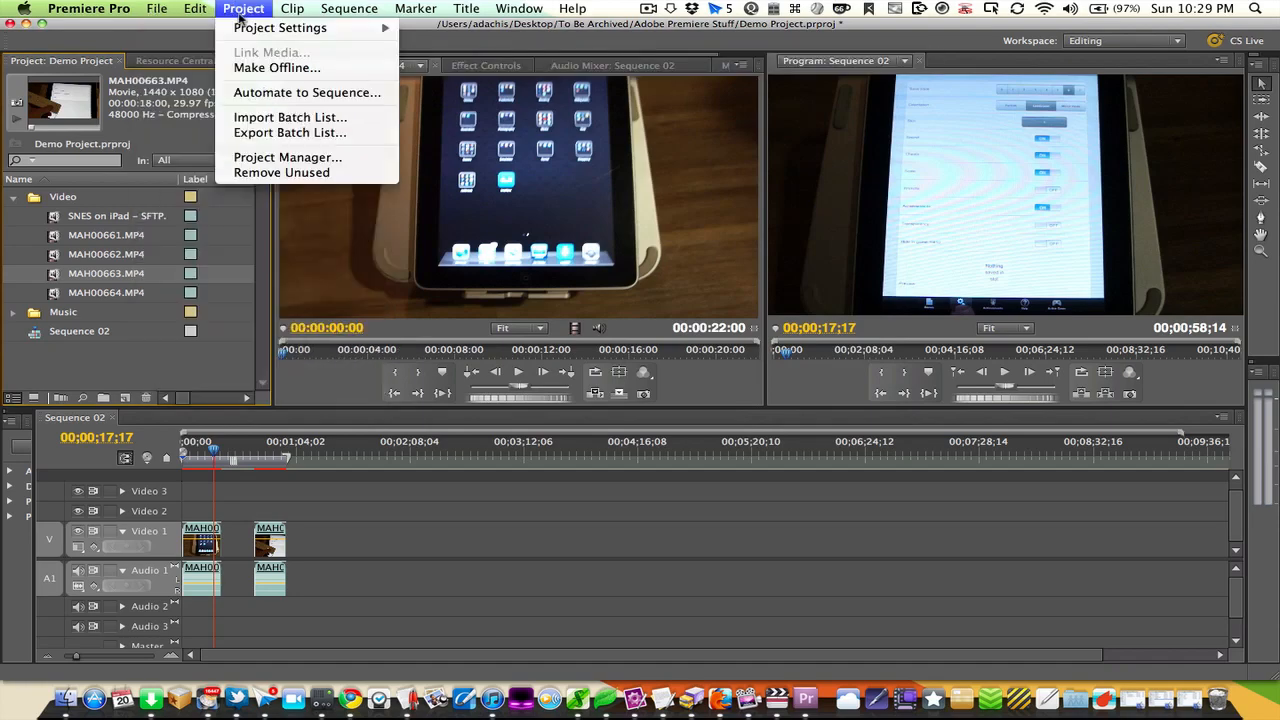
mouse_move(157, 10)
click(415, 63)
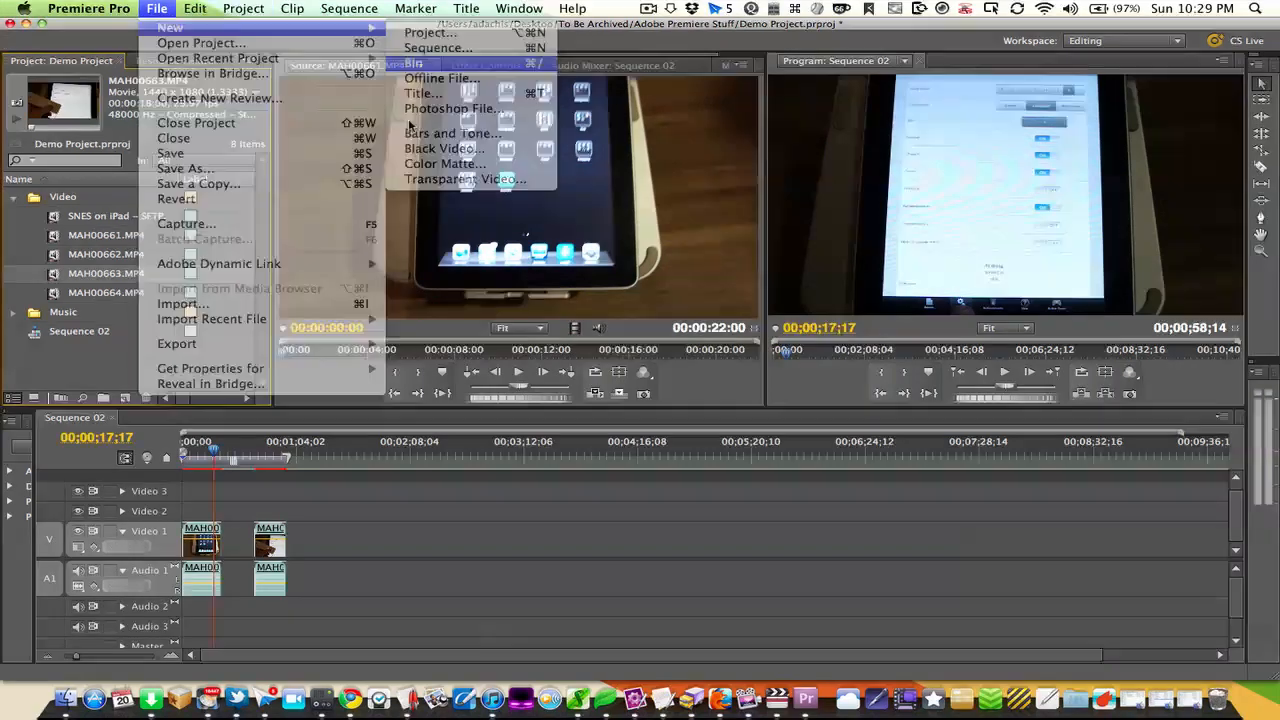
text(New Bin)
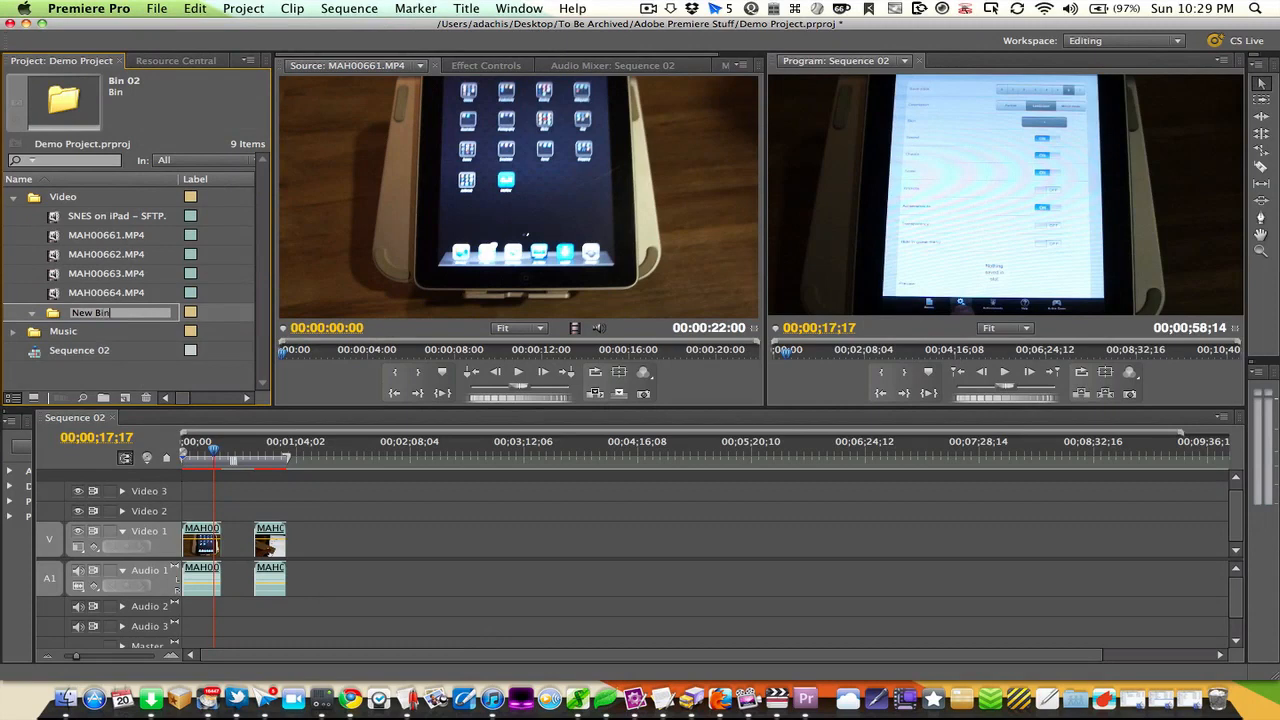
key(Return)
click(167, 375)
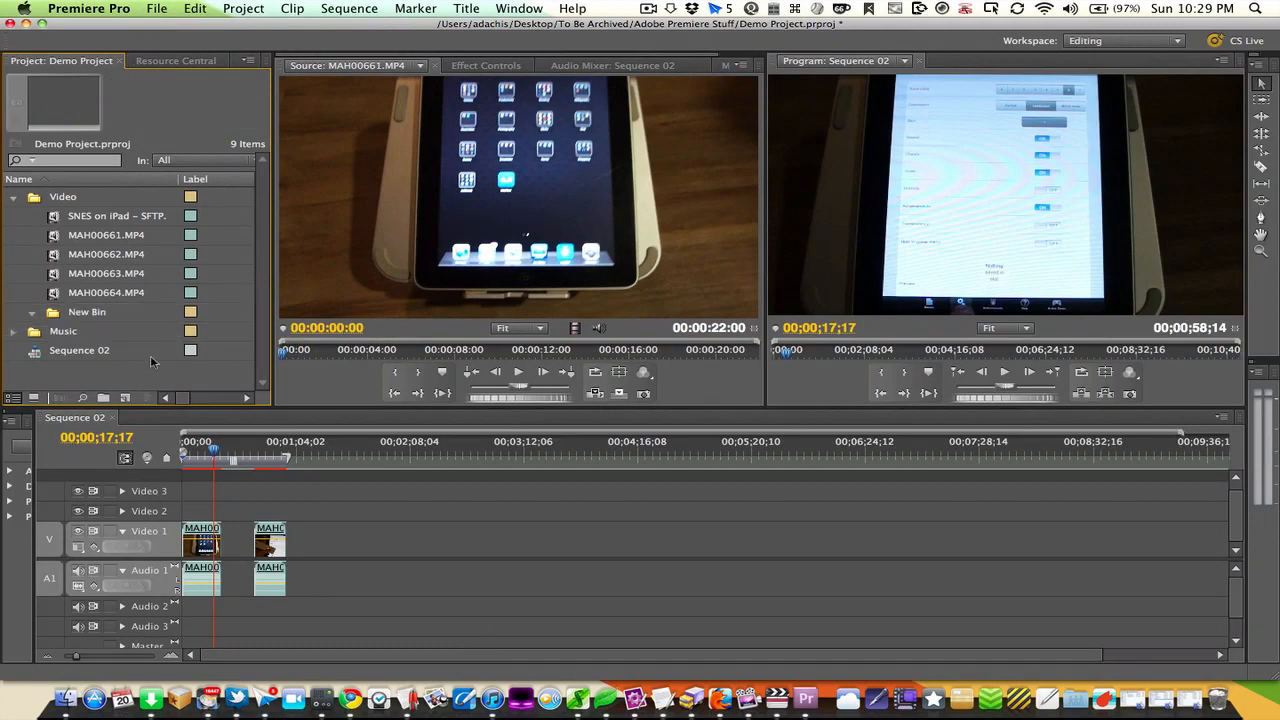
Search the project items for "mah" and clear the search
click(67, 161)
text(mah)
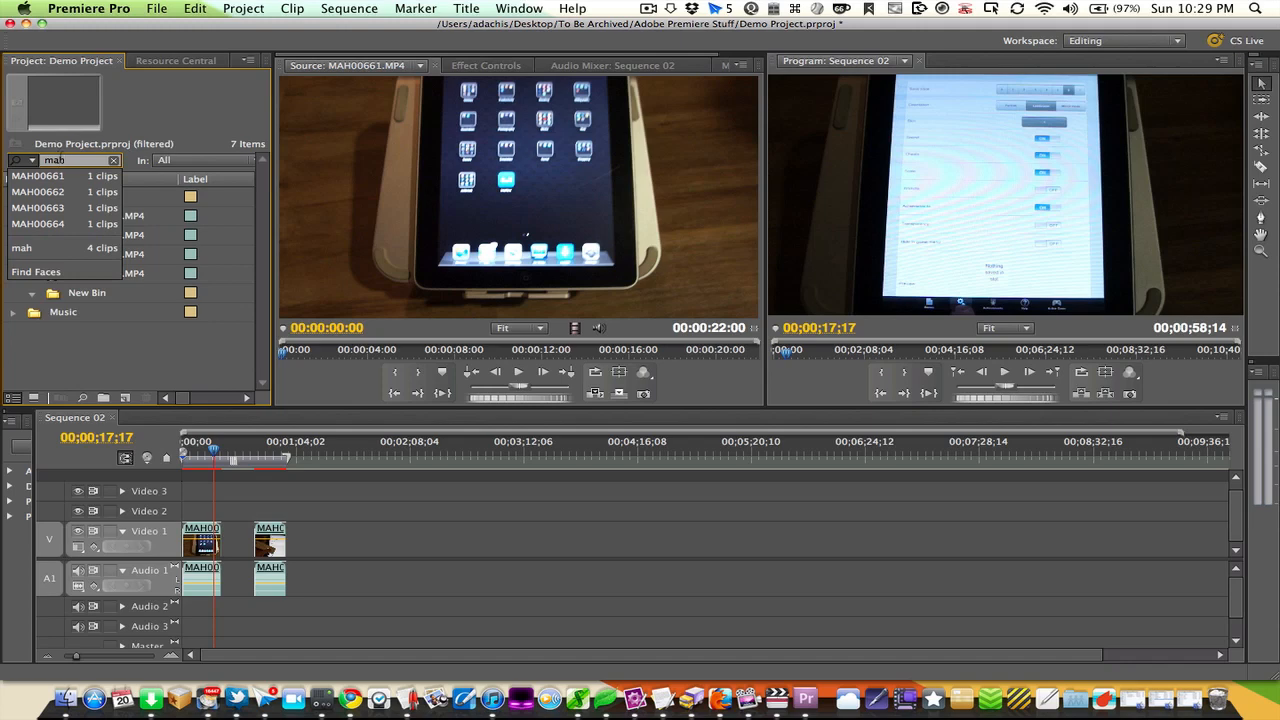
click(114, 160)
click(112, 377)
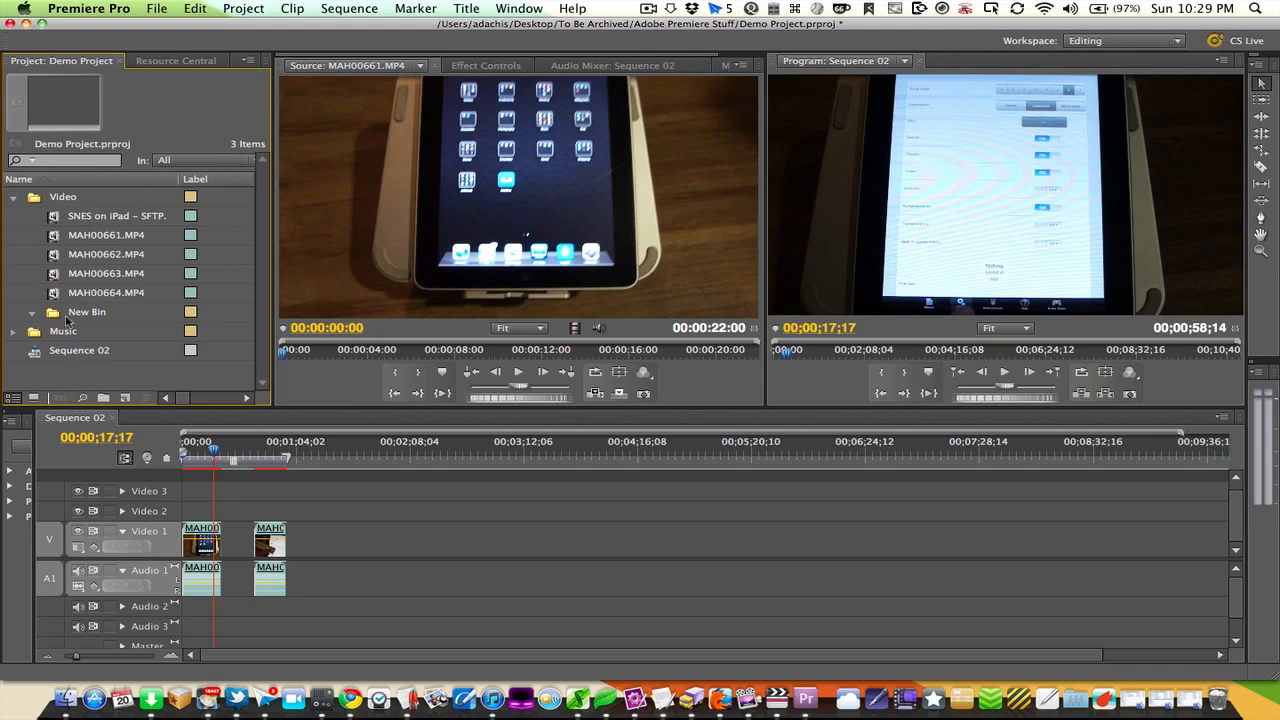
Expand the Music bin and place the smk-koopawins audio file on Audio 2 at the start of Sequence 02
click(13, 332)
scroll(45, 355, down, 5)
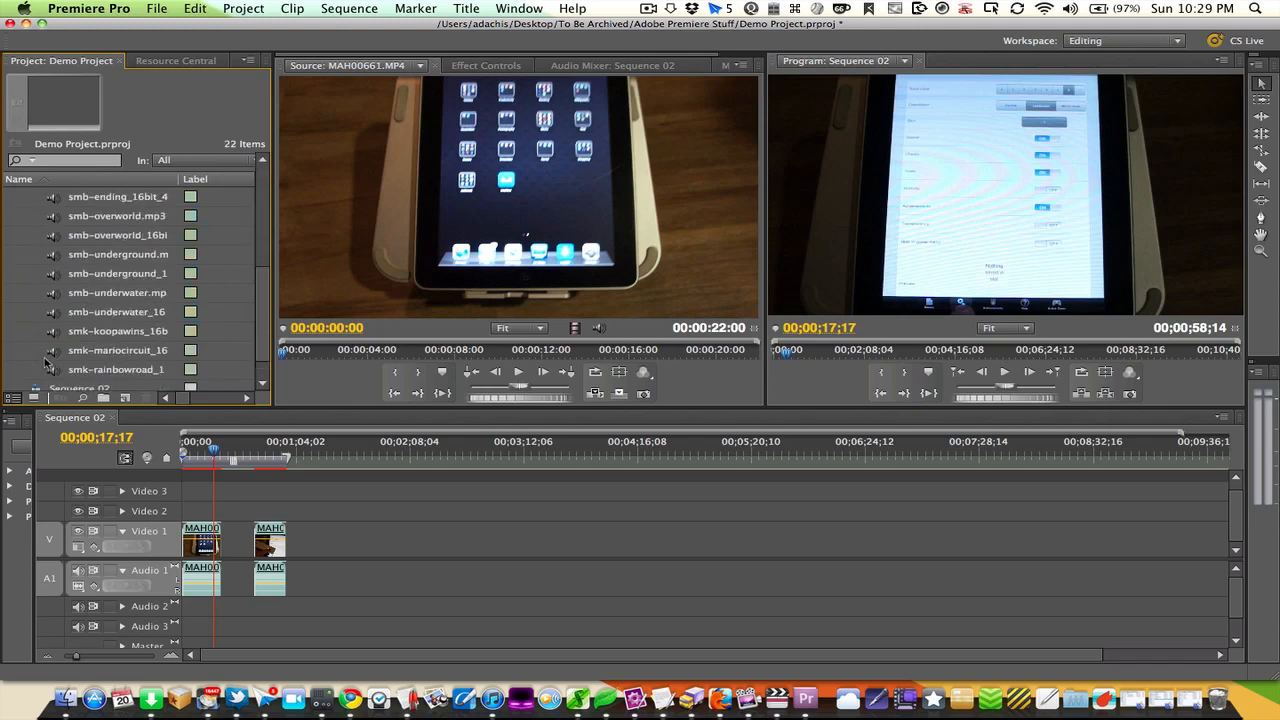
drag(55, 312, 185, 604)
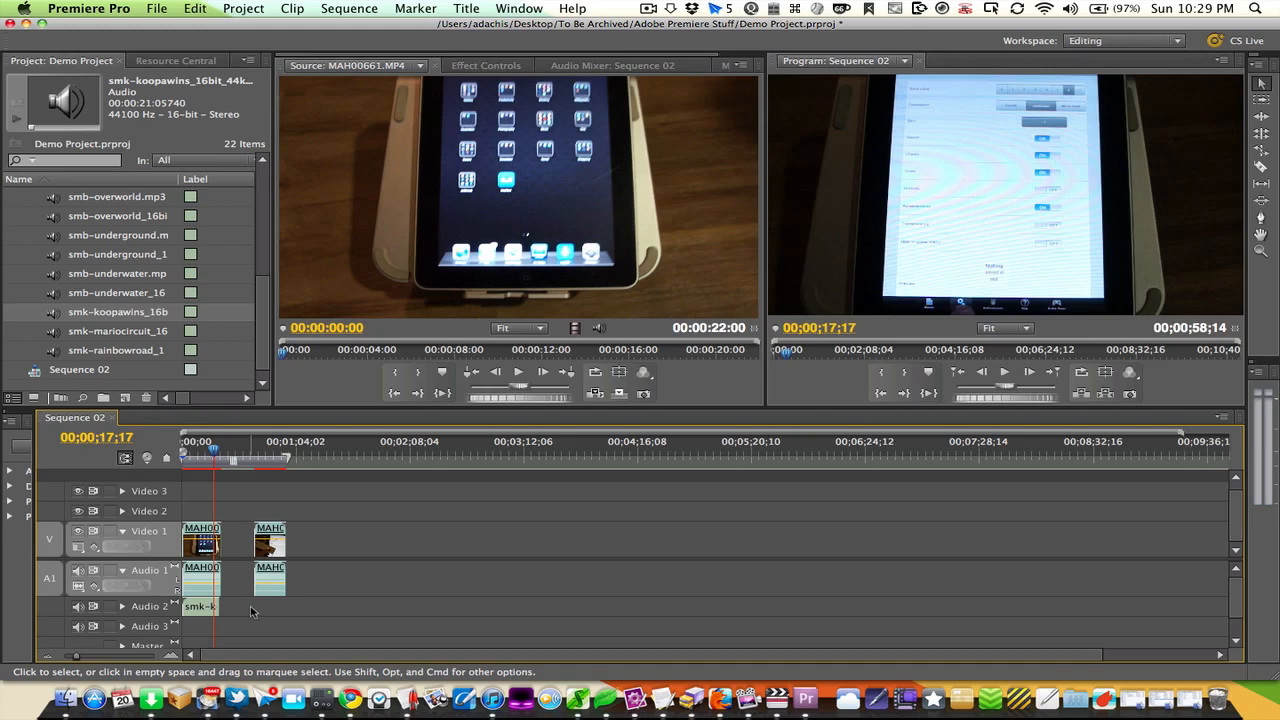
Move the MAH00663.MP4 clip up against the first clip on Video 1, and stack it on Video 2 at the sequence start
drag(272, 536, 224, 538)
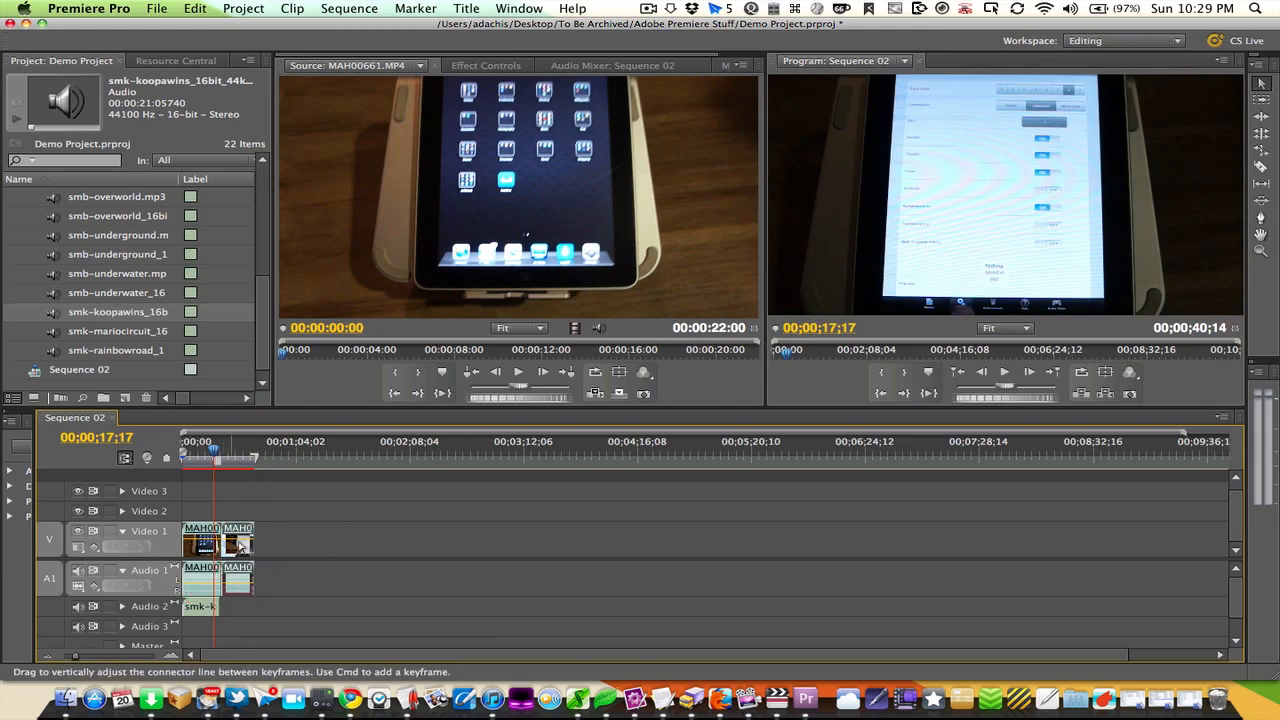
drag(240, 545, 192, 510)
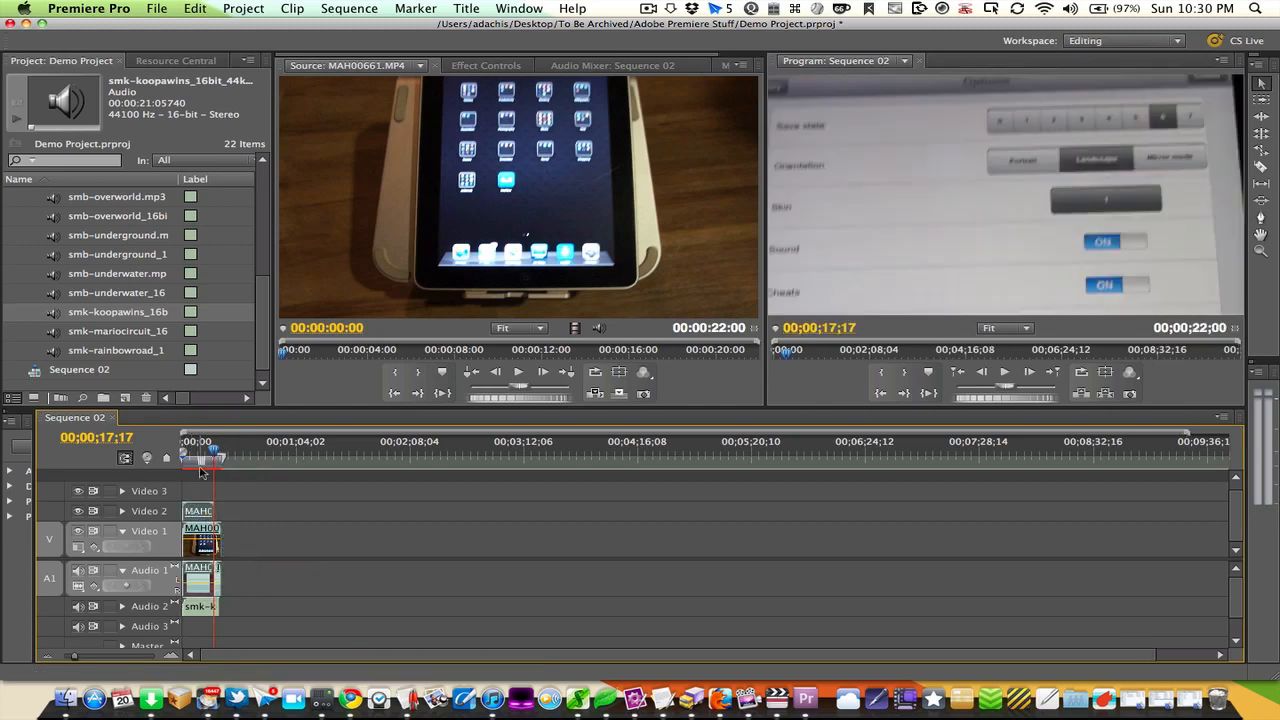